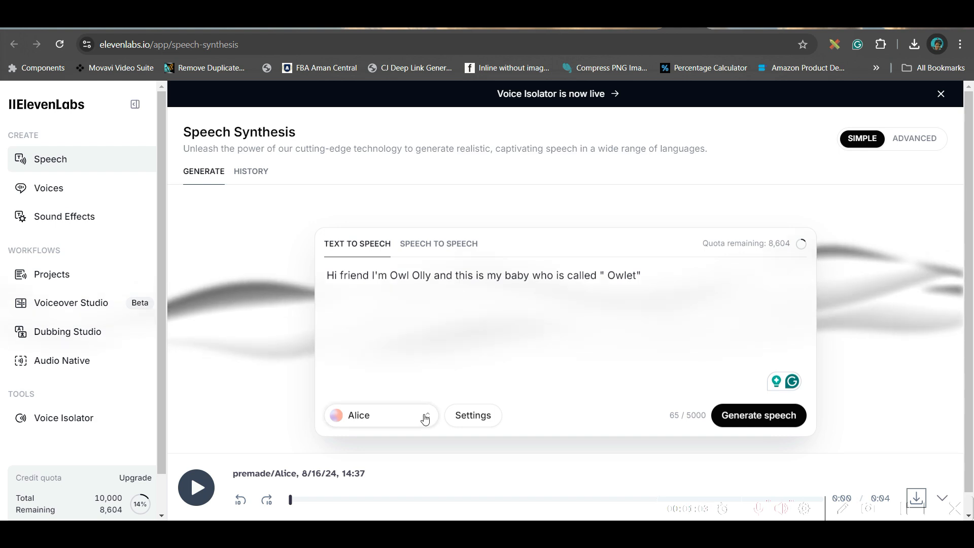
- Browse the list of voices available for the owl's speech and close it
{"action": "left_click", "coordinate": [425, 417]}
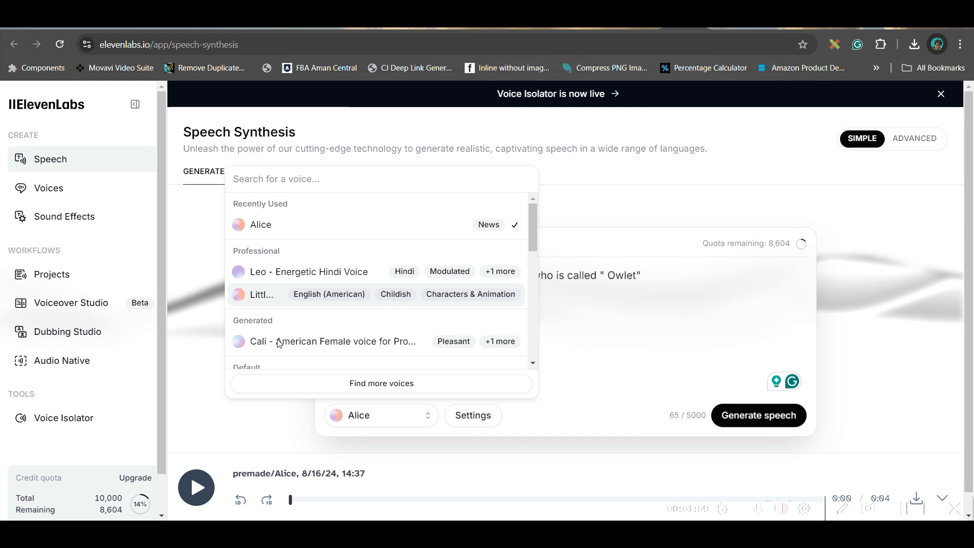
{"action": "scroll", "coordinate": [279, 344], "scroll_direction": "down", "scroll_amount": 1}
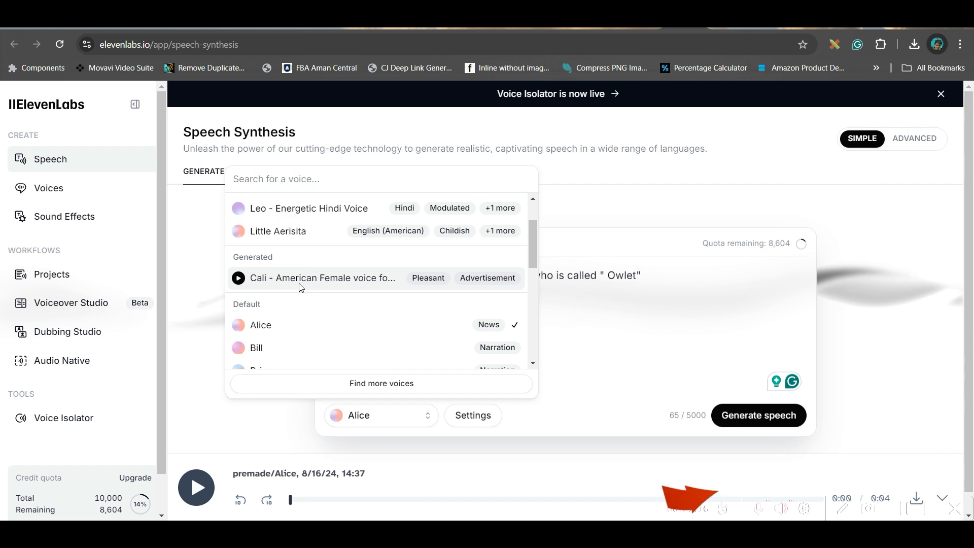
{"action": "left_click", "coordinate": [652, 327]}
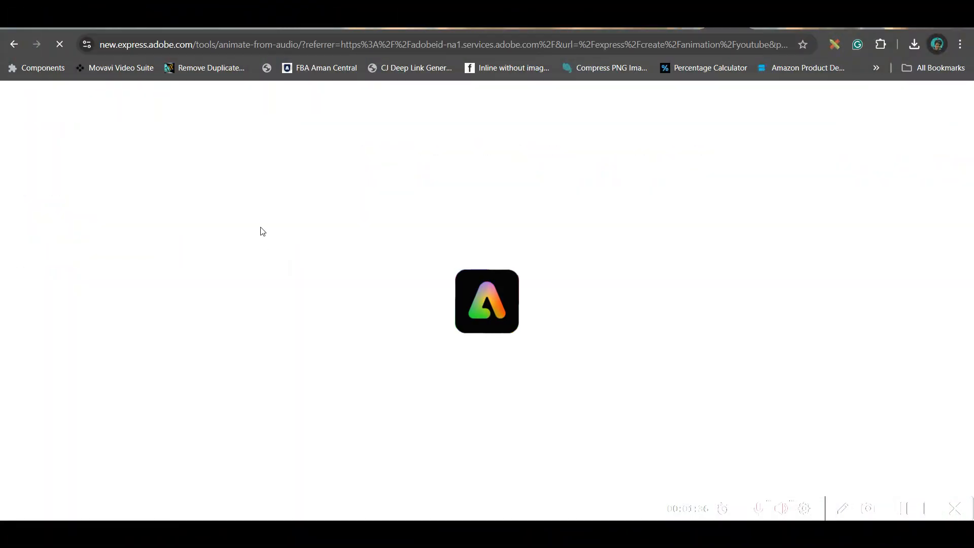
- Search the web for "adobe animation youtube free" and open Adobe's "Make animations for YouTube for free" result
{"action": "left_click", "coordinate": [681, 46]}
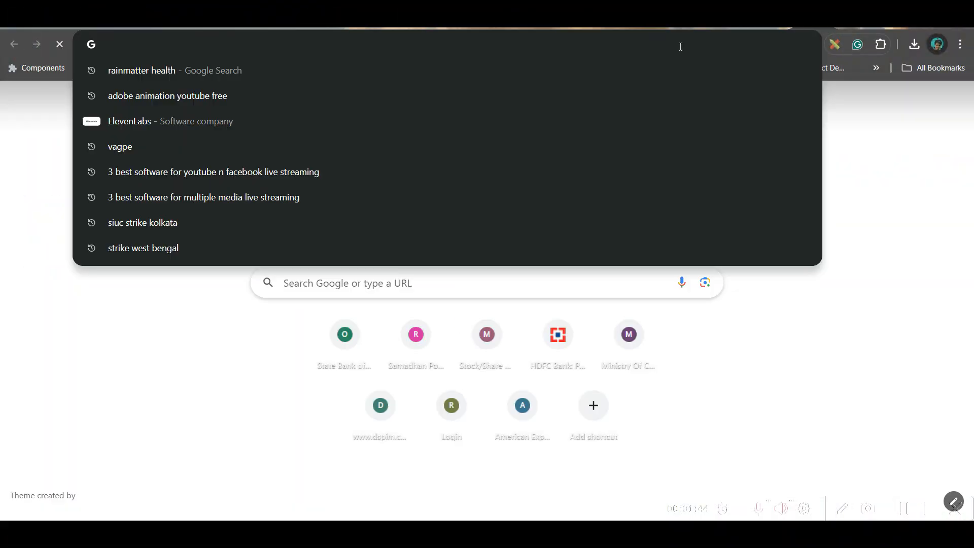
{"action": "type", "text": "adobe animation youtube free"}
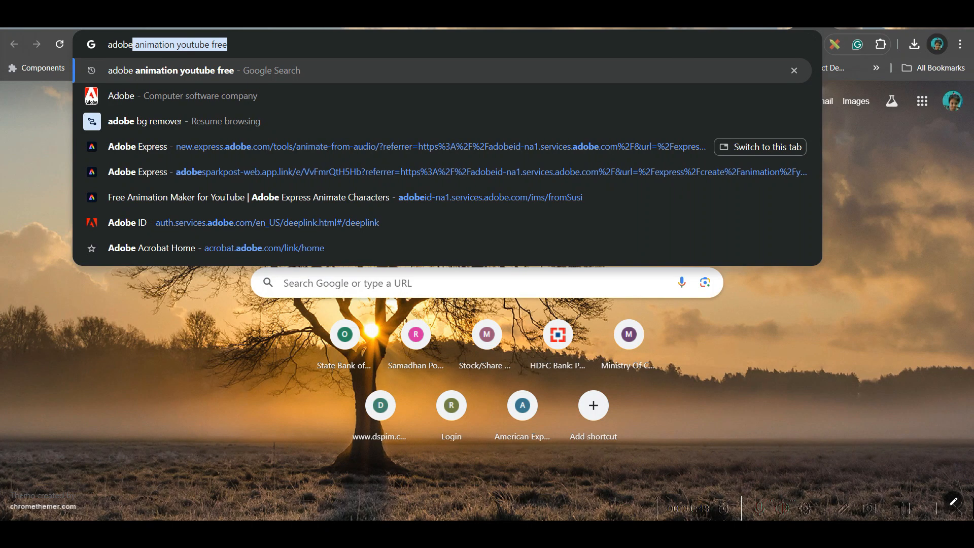
{"action": "key", "text": "Return"}
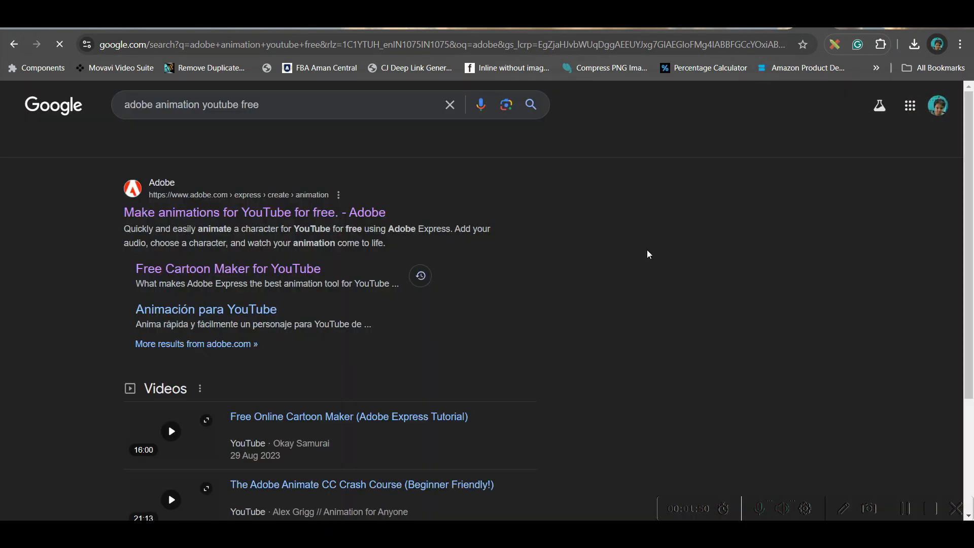
{"action": "left_click", "coordinate": [311, 218]}
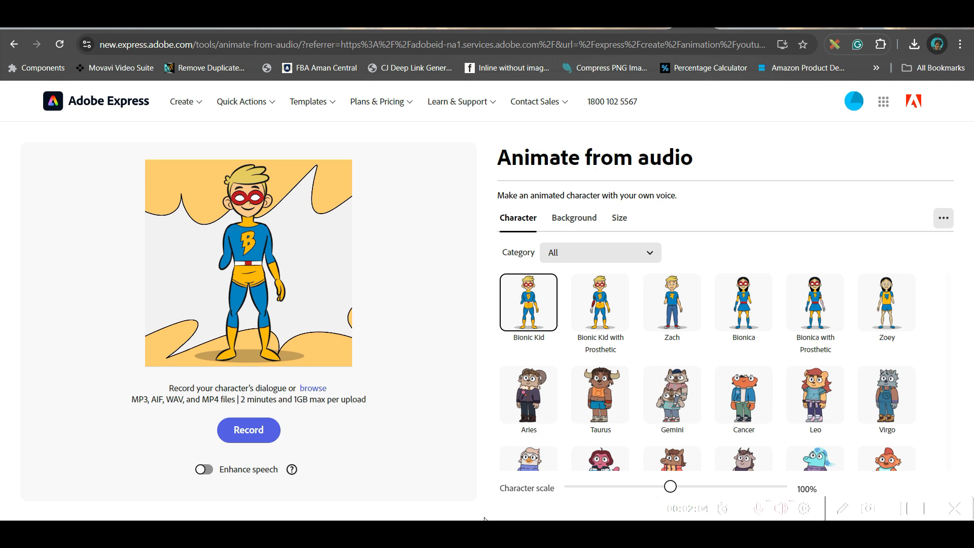
- Examine the available character categories and look through the characters under All
{"action": "left_click", "coordinate": [598, 254]}
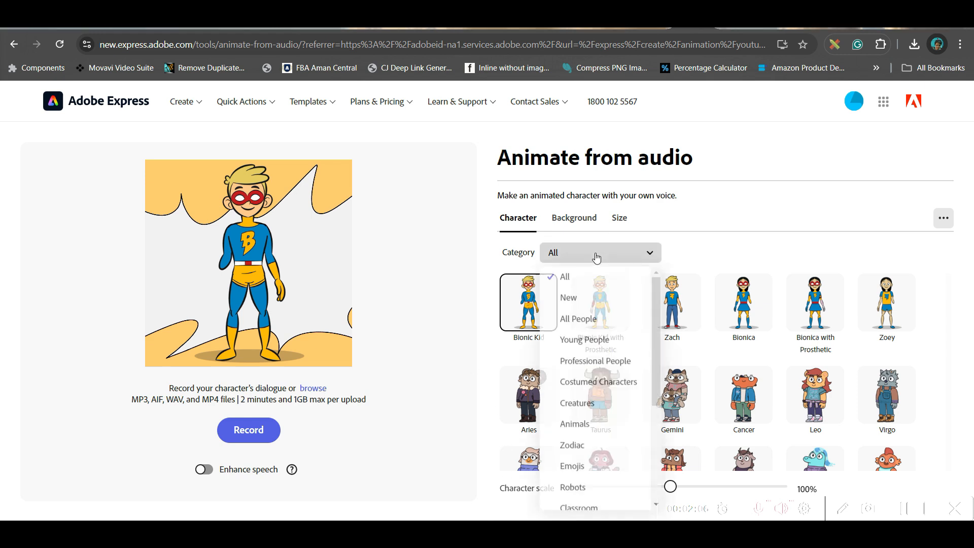
{"action": "scroll", "coordinate": [598, 400], "scroll_direction": "down", "scroll_amount": 3}
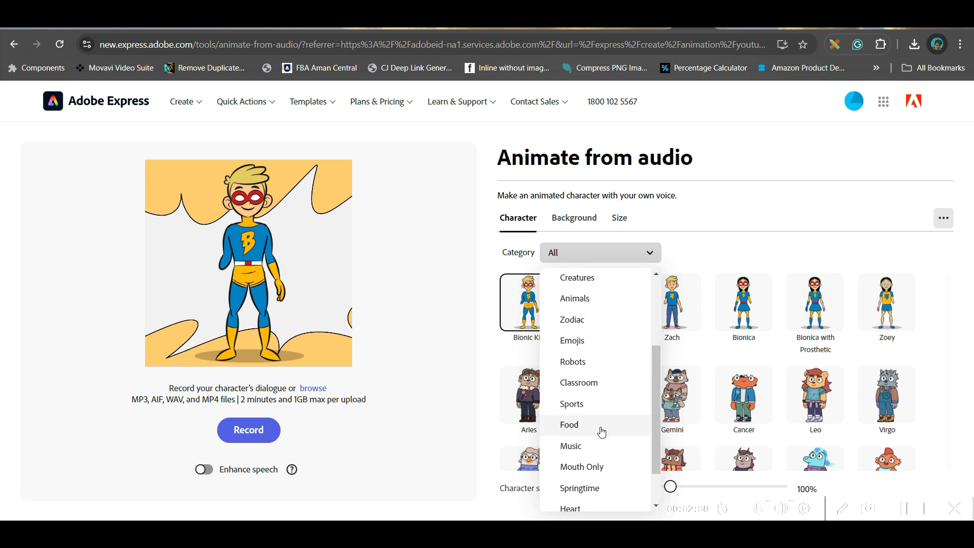
{"action": "scroll", "coordinate": [600, 429], "scroll_direction": "down", "scroll_amount": 1}
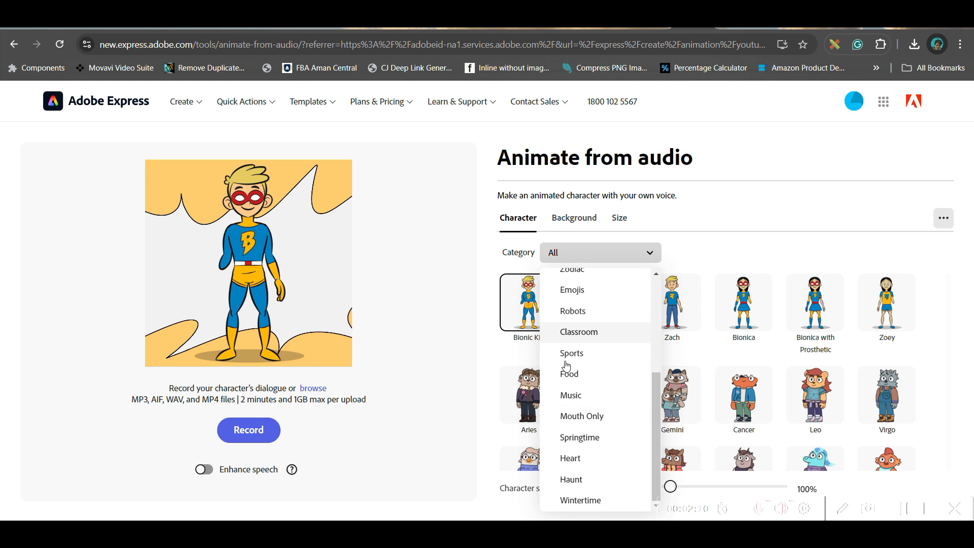
{"action": "scroll", "coordinate": [573, 400], "scroll_direction": "up", "scroll_amount": 4}
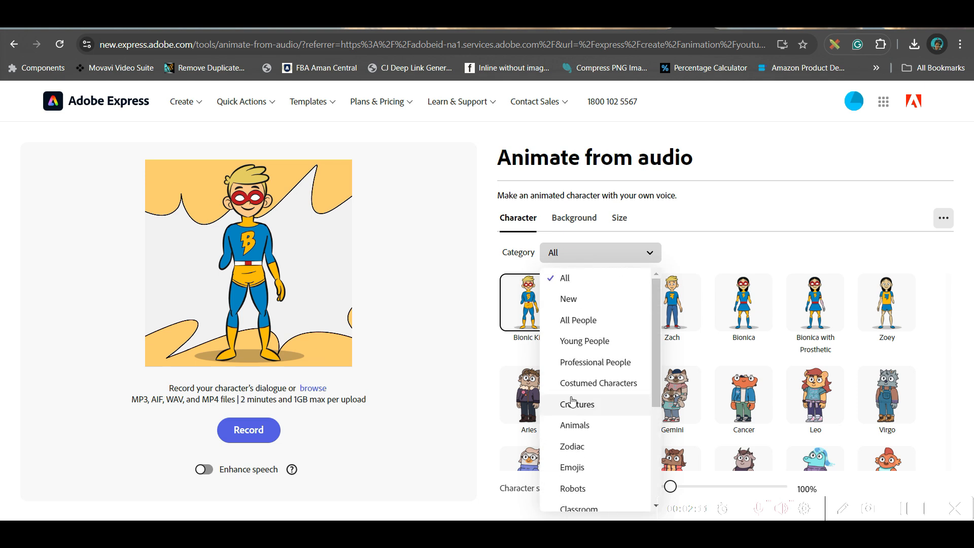
{"action": "left_click", "coordinate": [568, 278]}
{"action": "scroll", "coordinate": [669, 350], "scroll_direction": "down", "scroll_amount": 5}
{"action": "scroll", "coordinate": [671, 350], "scroll_direction": "down", "scroll_amount": 5}
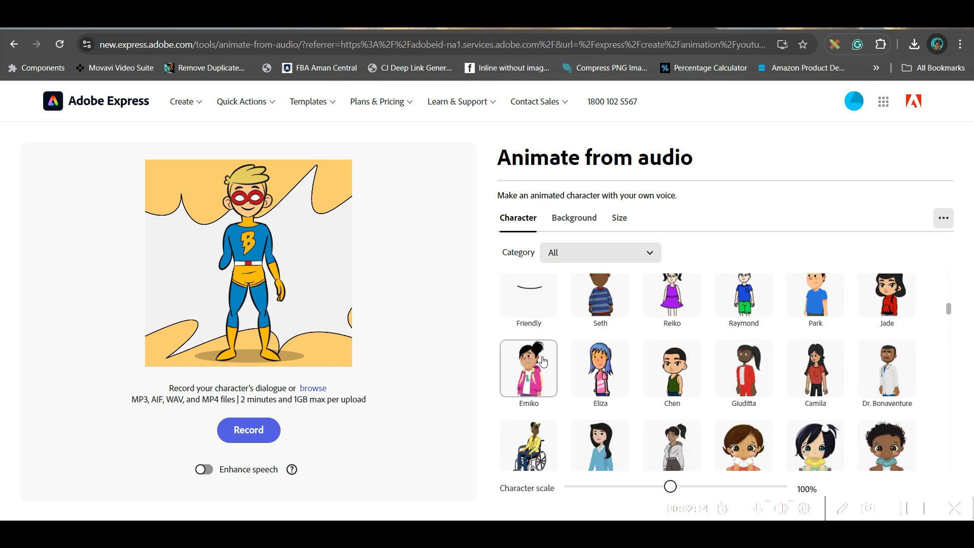
{"action": "scroll", "coordinate": [695, 398], "scroll_direction": "down", "scroll_amount": 1}
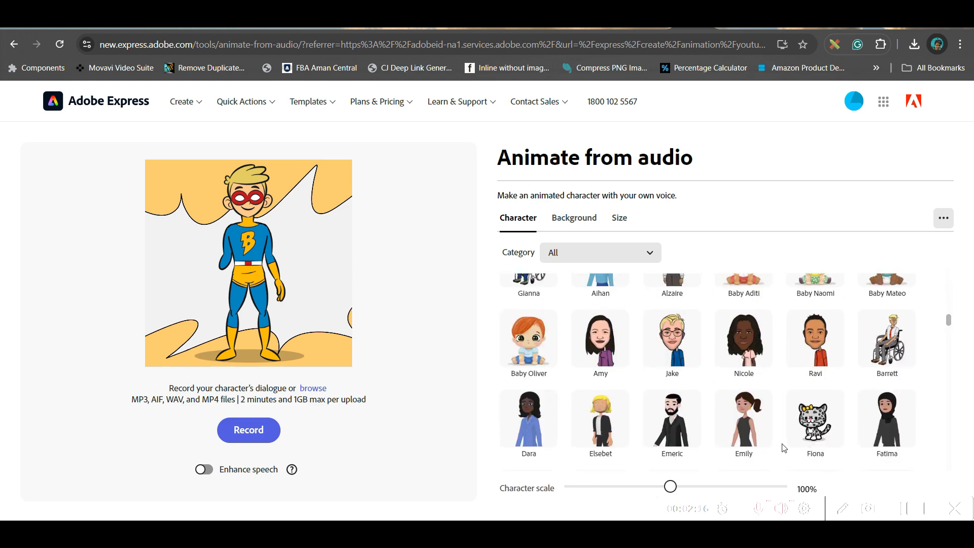
{"action": "scroll", "coordinate": [769, 431], "scroll_direction": "up", "scroll_amount": 10}
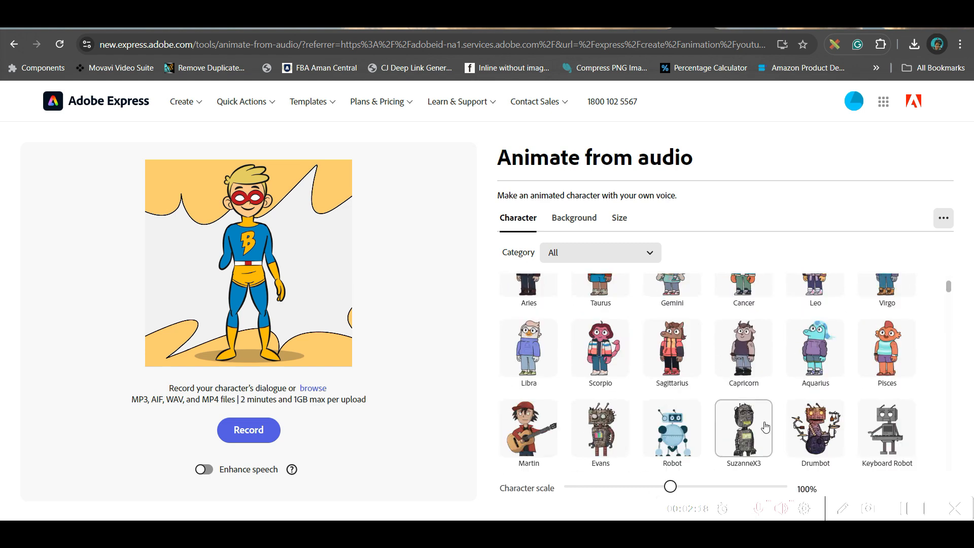
- Choose the owl Blanca from the Animals category and enlarge it to about 136%, shifted slightly down
{"action": "left_click", "coordinate": [647, 255]}
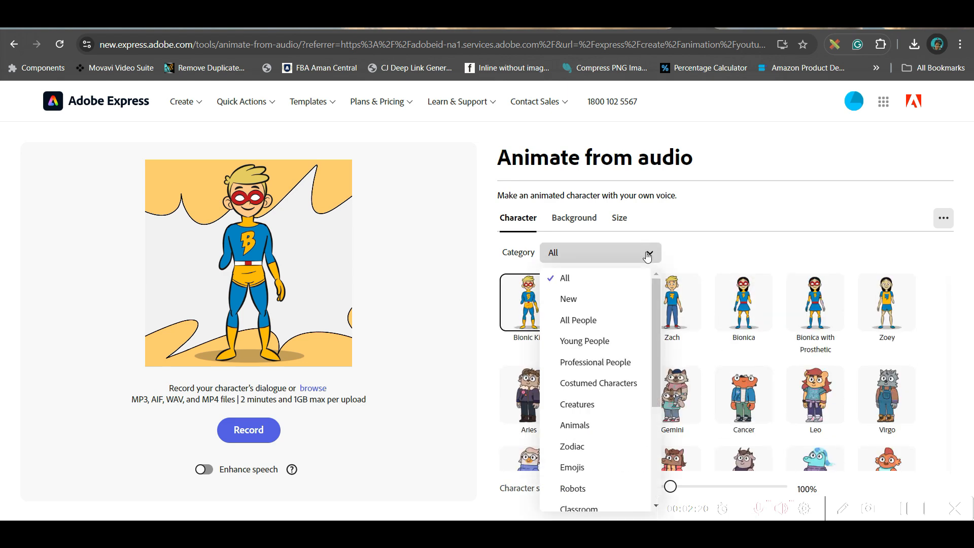
{"action": "left_click", "coordinate": [603, 431]}
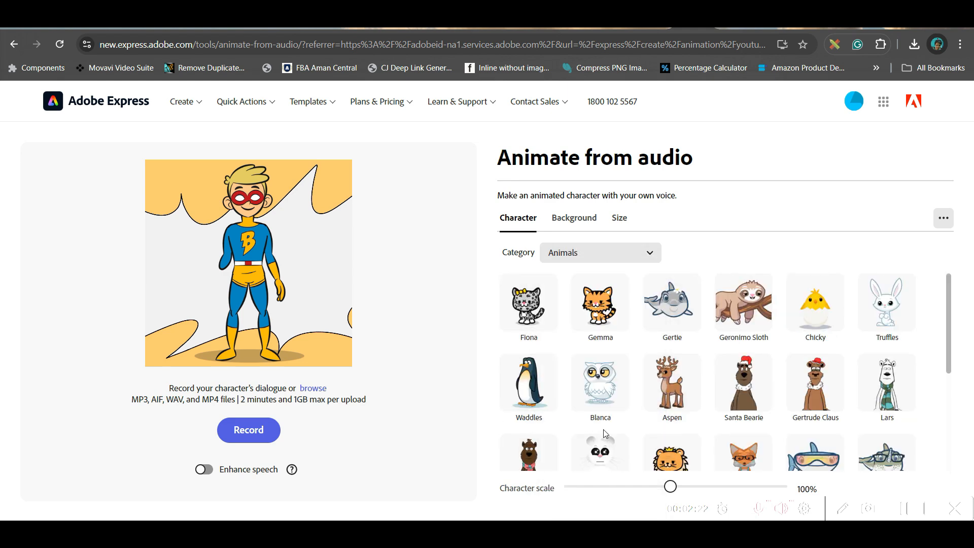
{"action": "left_click", "coordinate": [600, 393]}
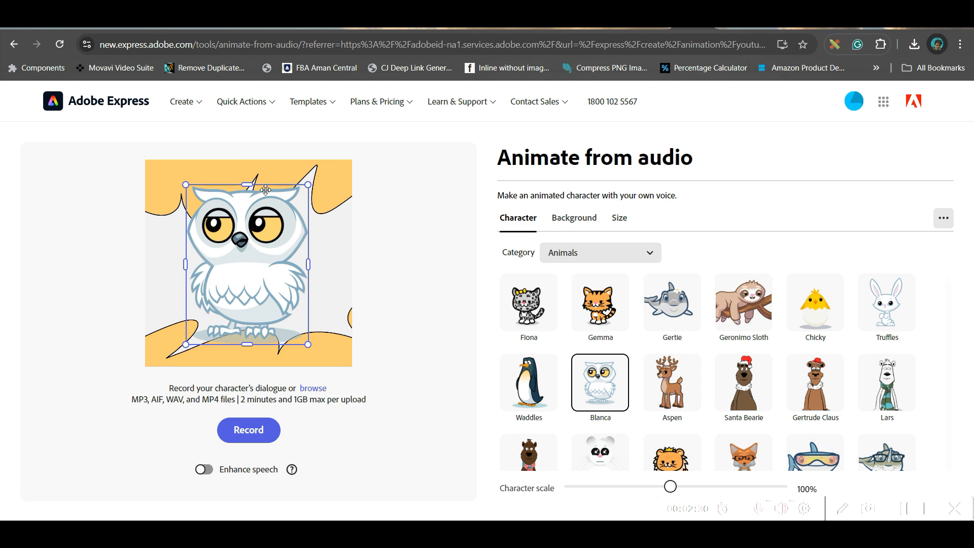
{"action": "left_click_drag", "start_coordinate": [308, 185], "coordinate": [341, 160]}
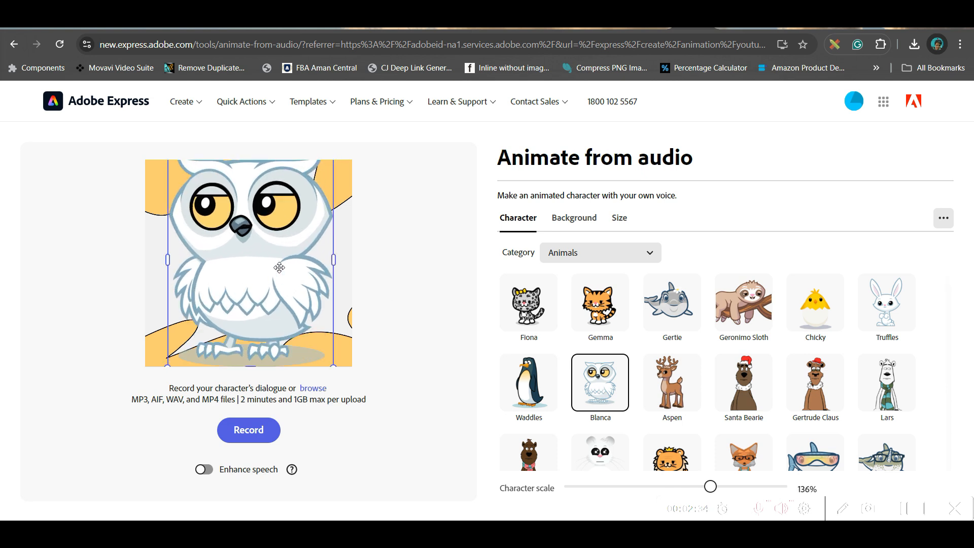
{"action": "left_click_drag", "start_coordinate": [279, 268], "coordinate": [280, 275]}
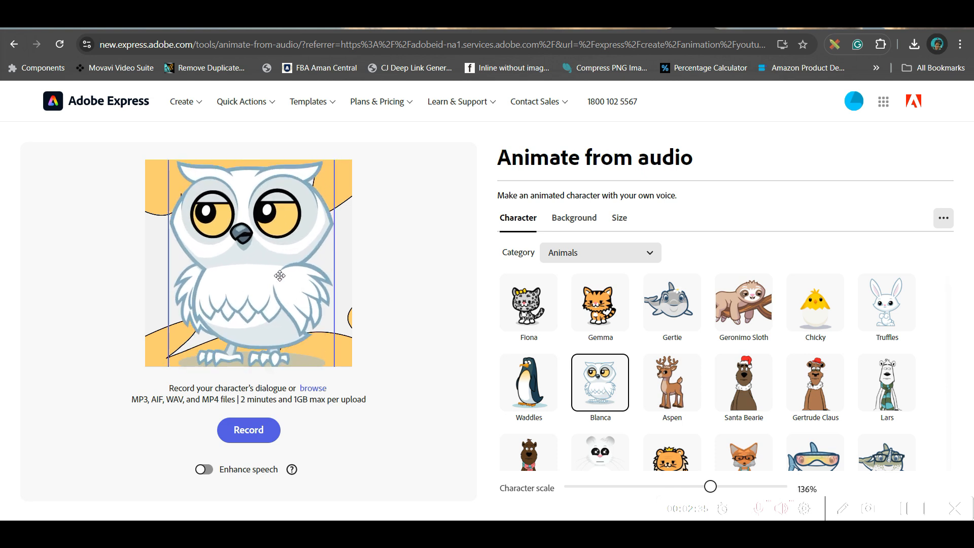
- Try the Instagram Story/Reels and Portrait formats, and set the canvas to Landscape 1200 x 608
{"action": "left_click", "coordinate": [619, 219]}
{"action": "left_click", "coordinate": [590, 304]}
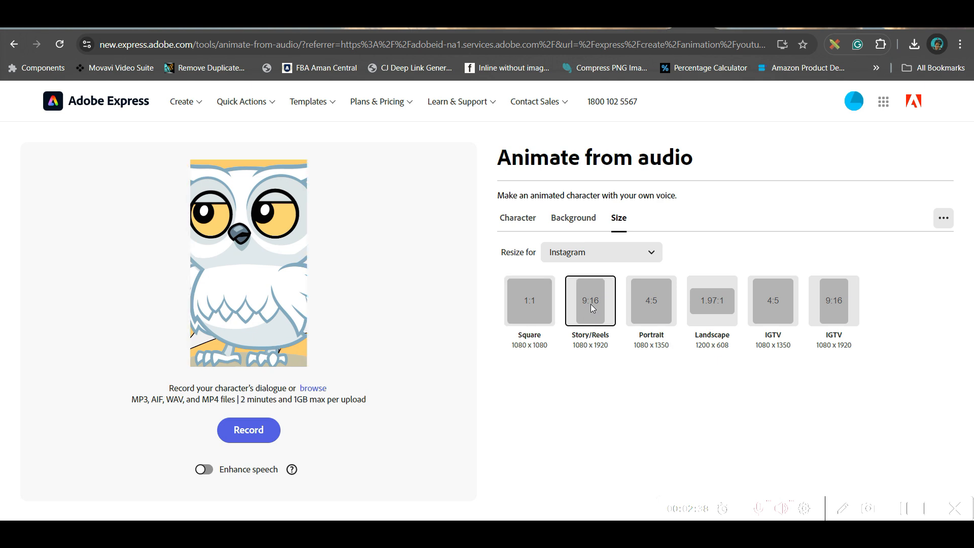
{"action": "left_click", "coordinate": [655, 306]}
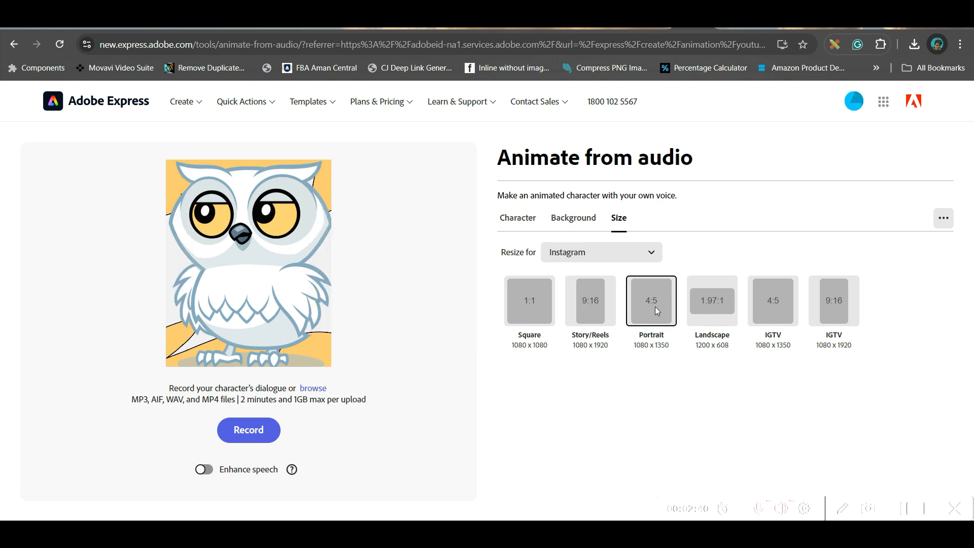
{"action": "left_click", "coordinate": [716, 303]}
- Shrink the owl to about 123% and place it in the right part of the landscape scene
{"action": "left_click_drag", "start_coordinate": [298, 248], "coordinate": [322, 248]}
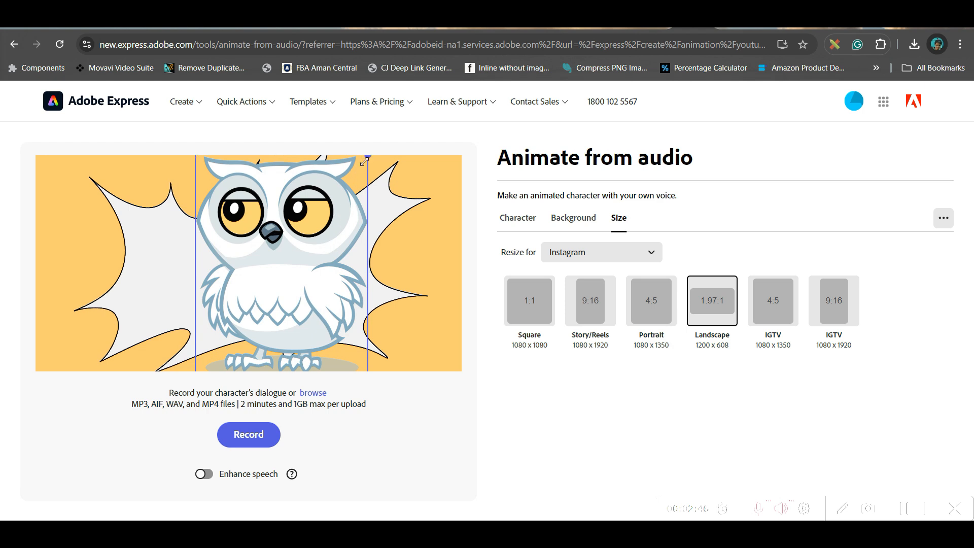
{"action": "left_click_drag", "start_coordinate": [367, 158], "coordinate": [352, 173]}
{"action": "left_click_drag", "start_coordinate": [288, 218], "coordinate": [373, 211]}
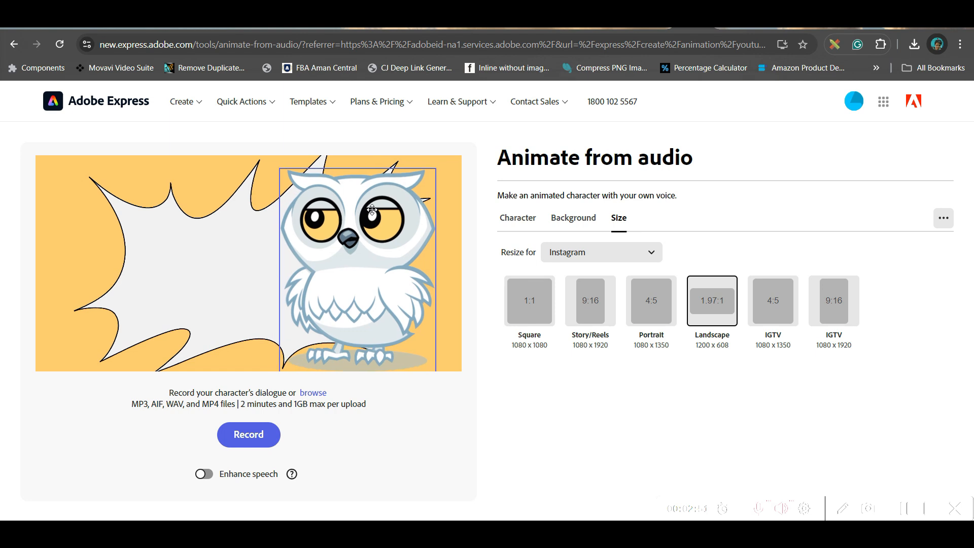
- Apply the Fall Night Sky background to the scene behind the owl
{"action": "left_click", "coordinate": [573, 219]}
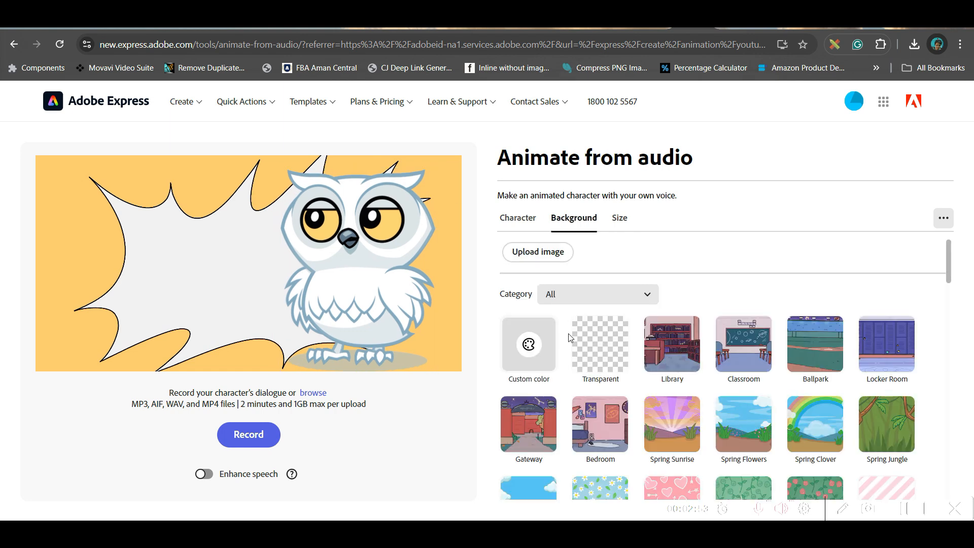
{"action": "scroll", "coordinate": [938, 383], "scroll_direction": "down", "scroll_amount": 4}
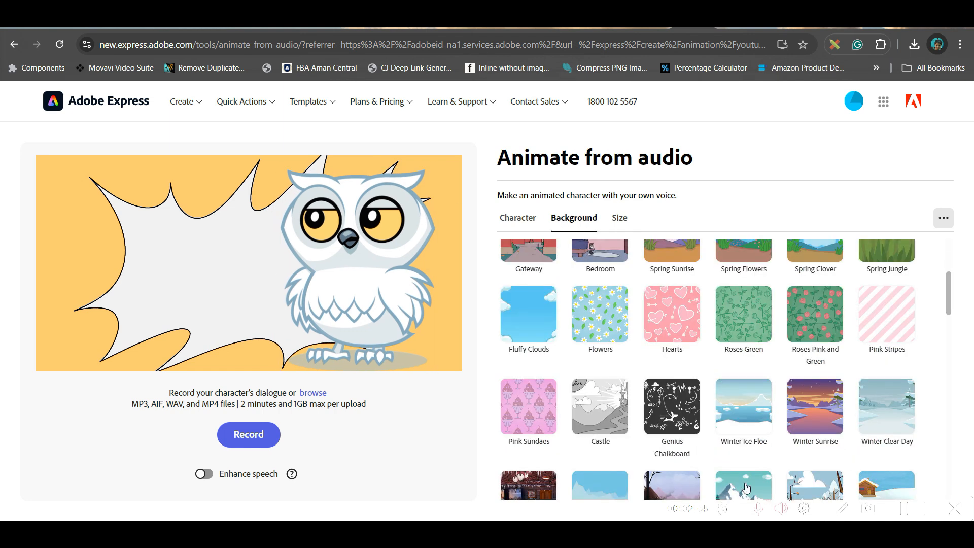
{"action": "scroll", "coordinate": [740, 380], "scroll_direction": "down", "scroll_amount": 3}
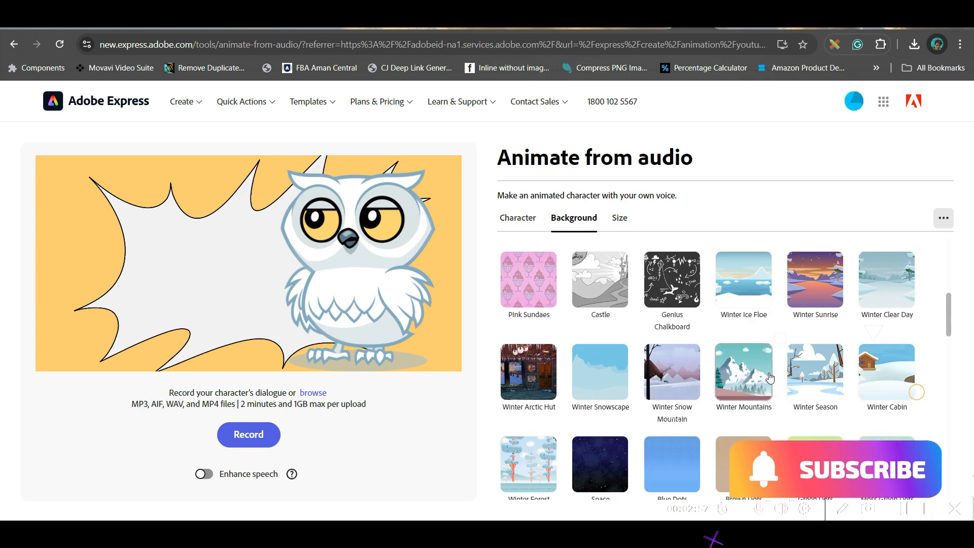
{"action": "scroll", "coordinate": [857, 356], "scroll_direction": "down", "scroll_amount": 4}
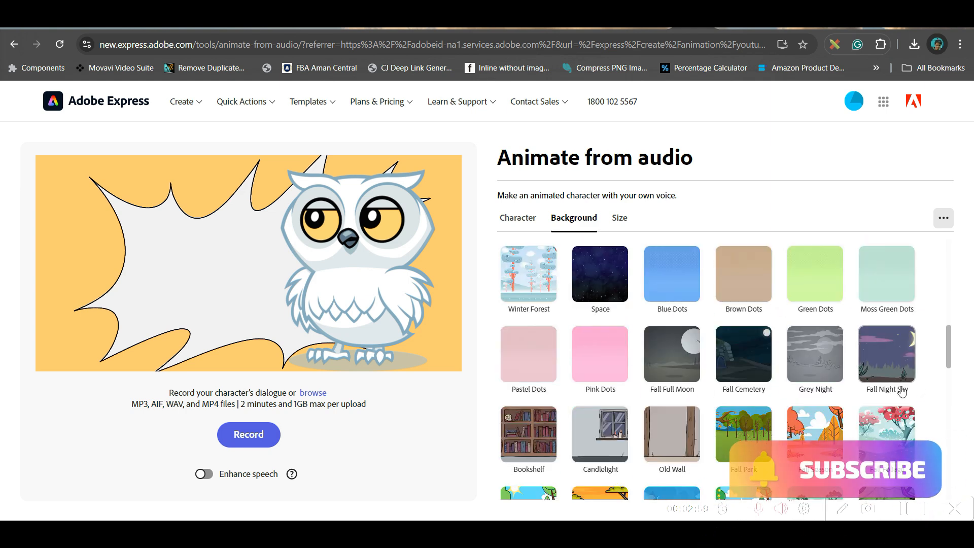
{"action": "left_click", "coordinate": [896, 367]}
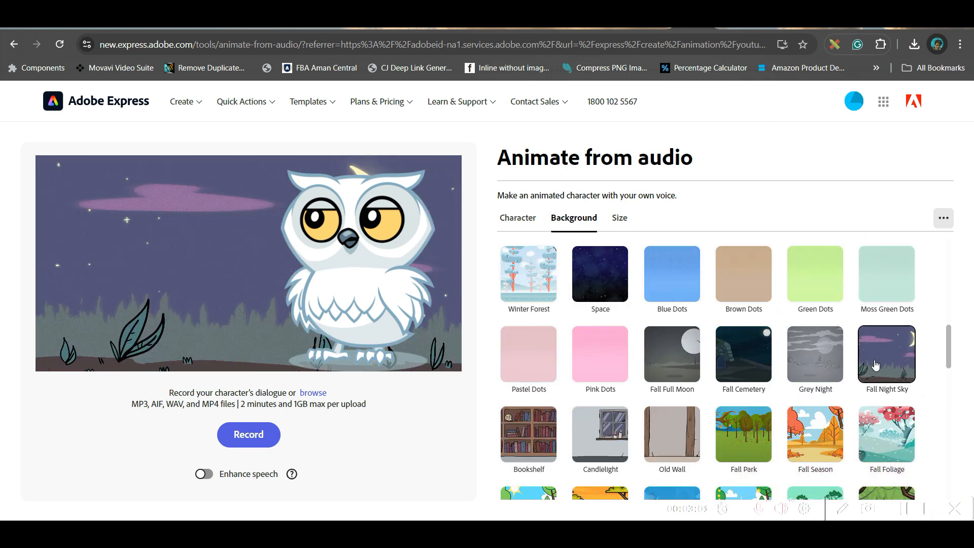
{"action": "left_click", "coordinate": [378, 233]}
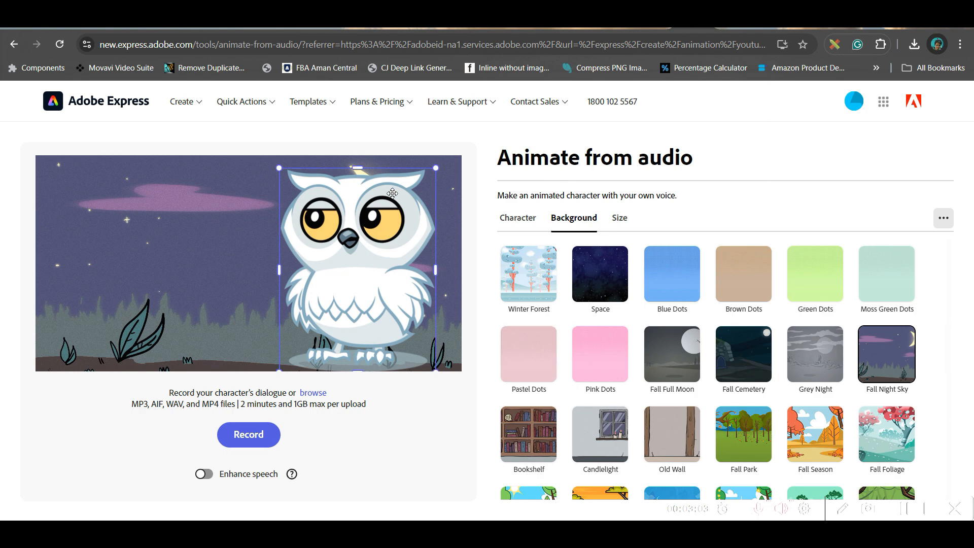
- Give the scene a dark green custom background colour and return to the character options
{"action": "scroll", "coordinate": [613, 296], "scroll_direction": "up", "scroll_amount": 10}
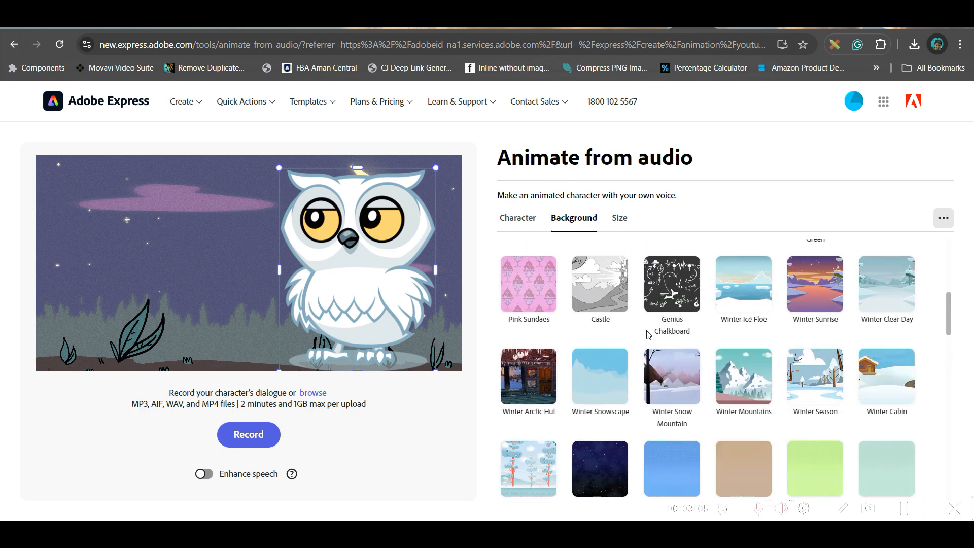
{"action": "left_click", "coordinate": [528, 344]}
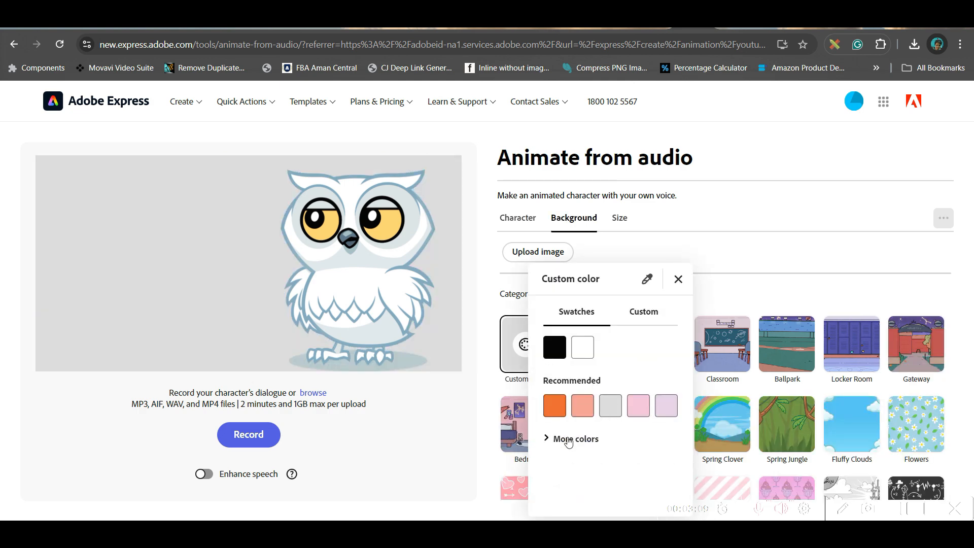
{"action": "left_click", "coordinate": [611, 438]}
{"action": "scroll", "coordinate": [635, 446], "scroll_direction": "down", "scroll_amount": 5}
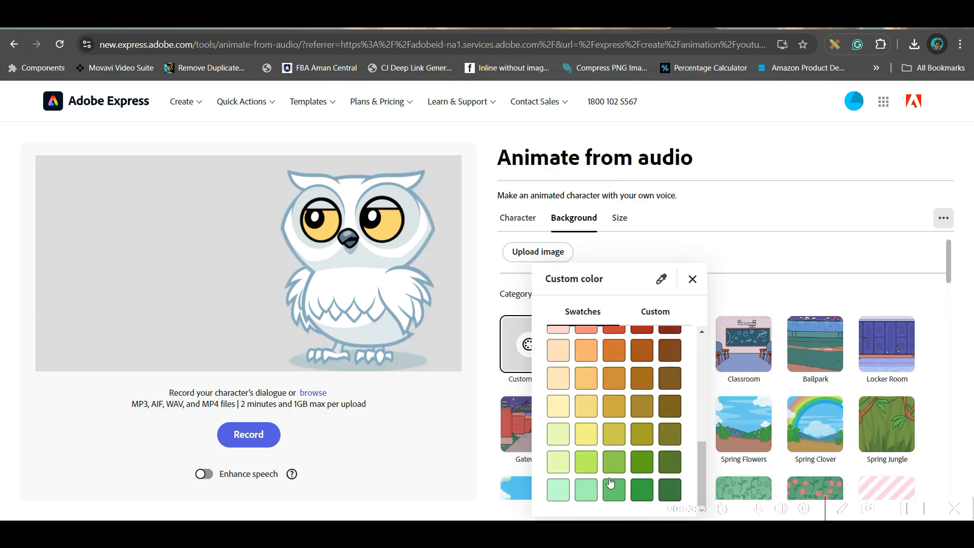
{"action": "left_click", "coordinate": [666, 491]}
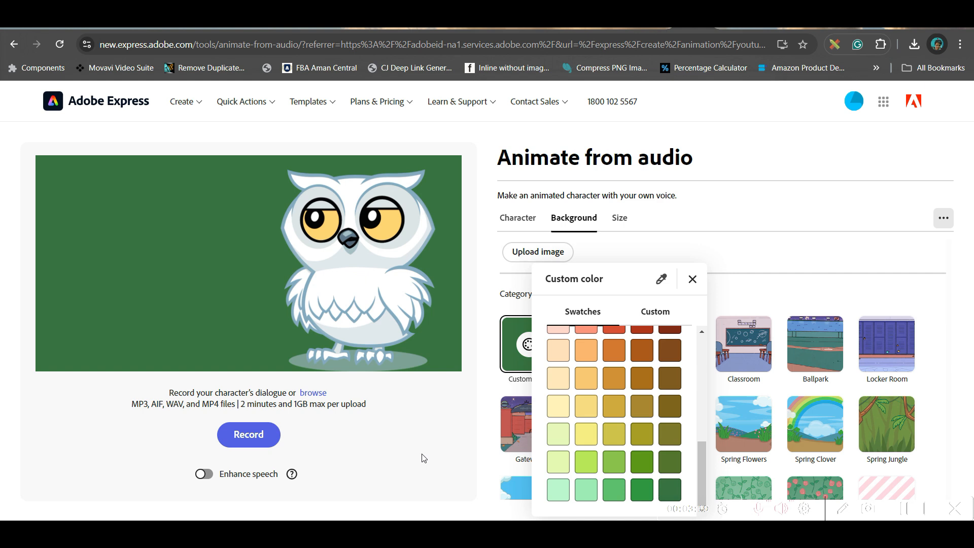
{"action": "left_click", "coordinate": [345, 274]}
{"action": "left_click", "coordinate": [596, 295]}
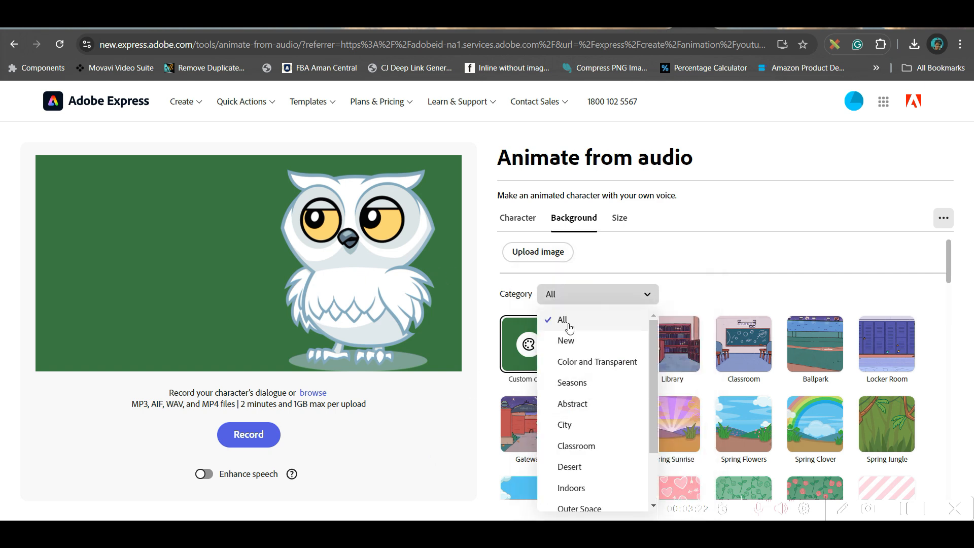
{"action": "left_click", "coordinate": [507, 223]}
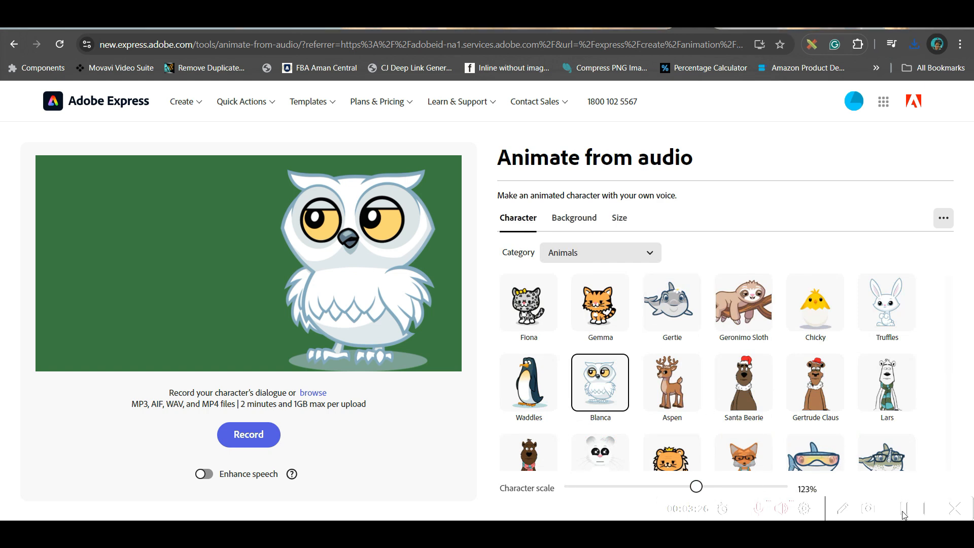
- Try the cat character Casey in place of the owl, and choose the dog Riley as the scene's character
{"action": "left_click", "coordinate": [393, 267]}
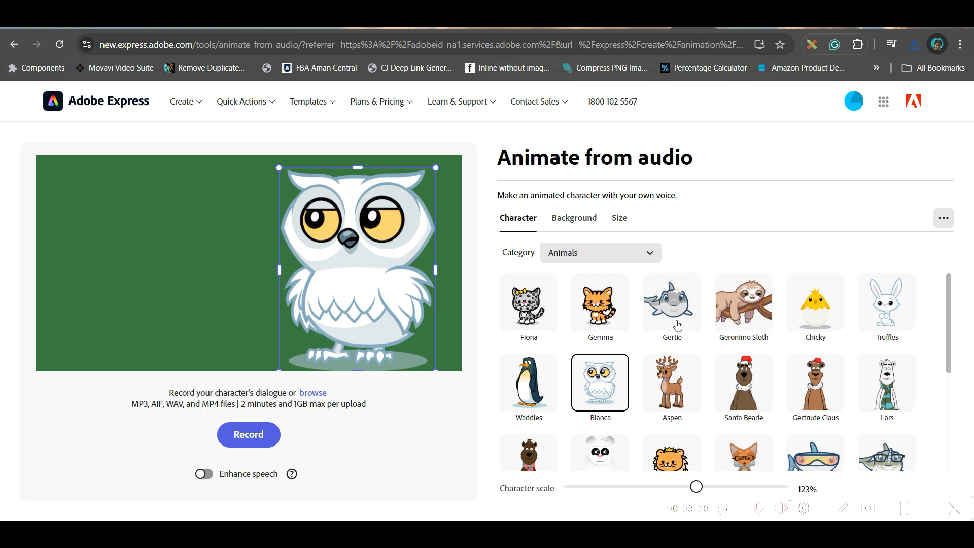
{"action": "scroll", "coordinate": [649, 391], "scroll_direction": "down", "scroll_amount": 4}
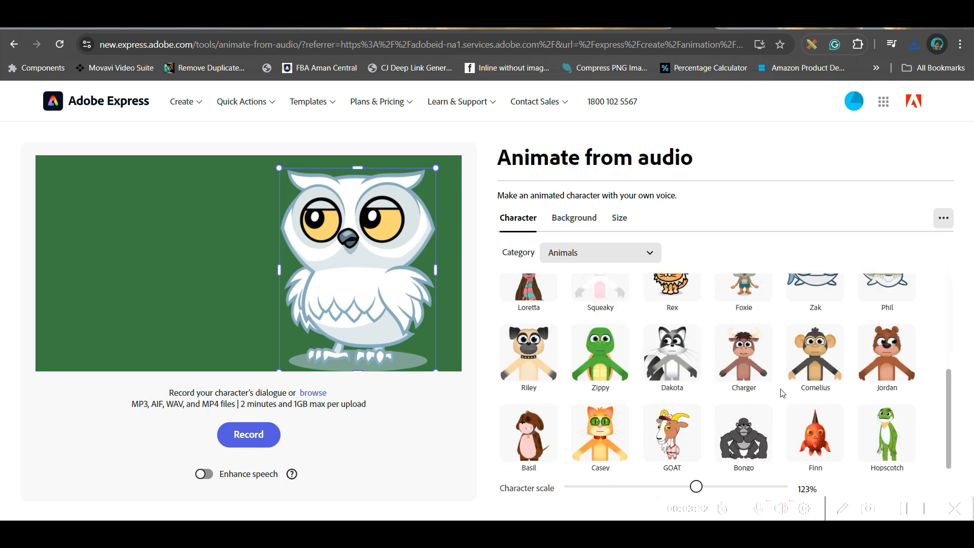
{"action": "left_click", "coordinate": [624, 445]}
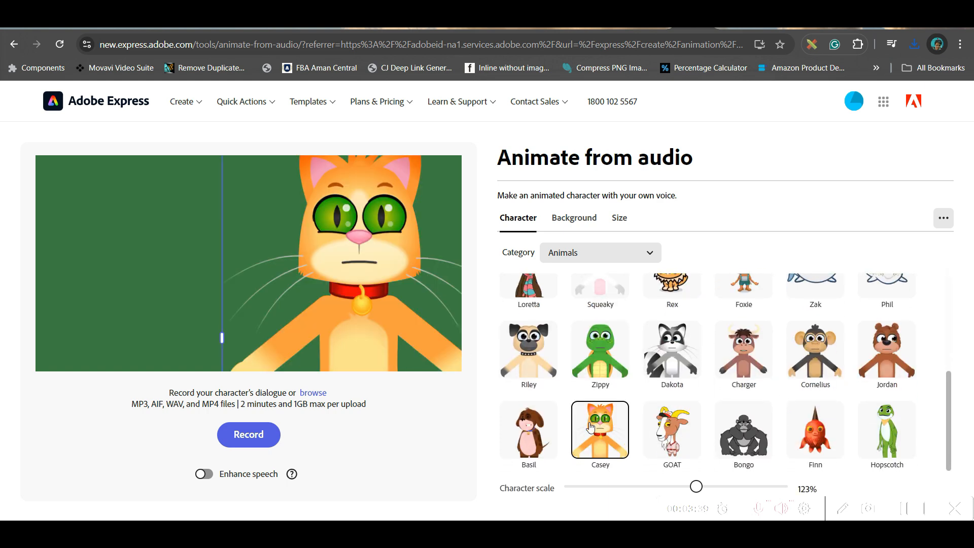
{"action": "left_click", "coordinate": [527, 369]}
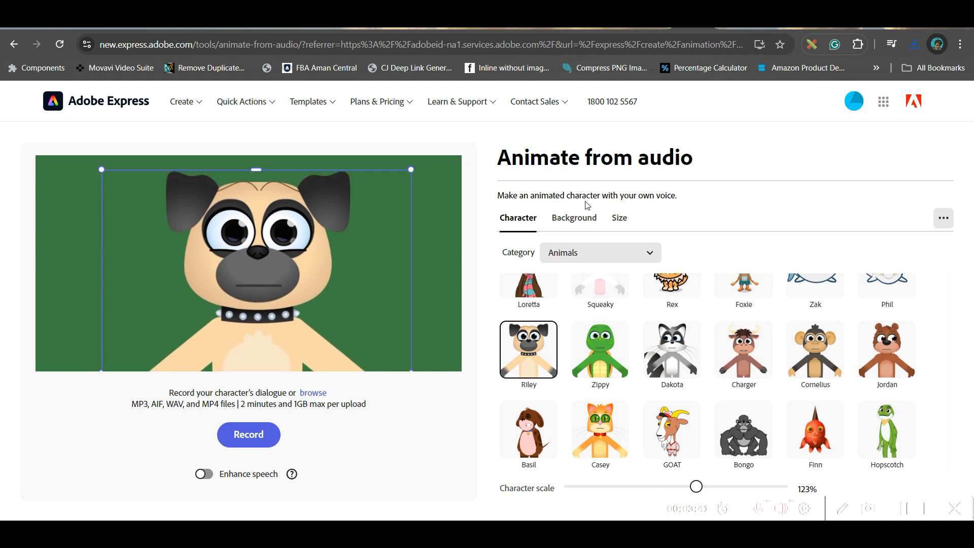
- Try the Instagram Story/Reels and Square formats, set the canvas to Landscape 1200 x 608, and place the dog in the right part of the scene
{"action": "left_click", "coordinate": [620, 219]}
{"action": "left_click", "coordinate": [592, 306]}
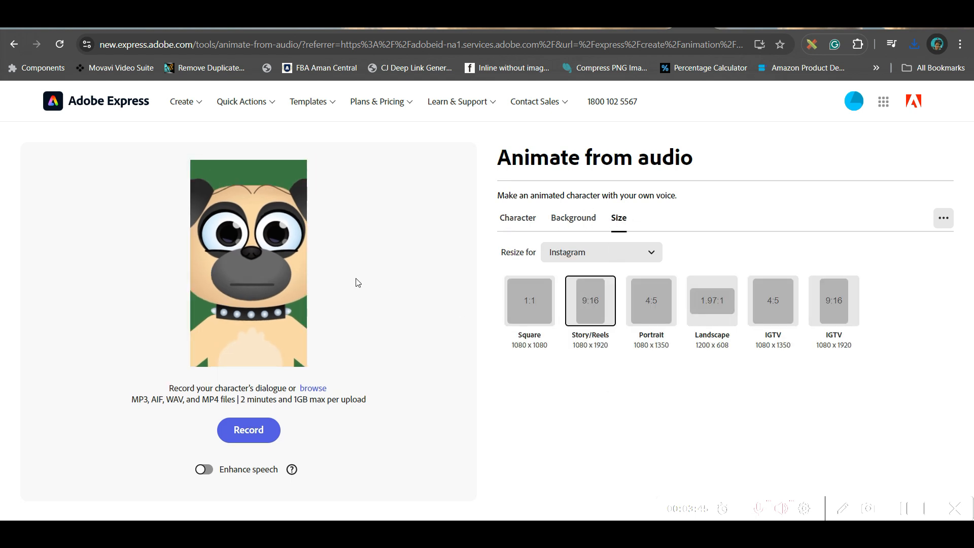
{"action": "left_click", "coordinate": [530, 302]}
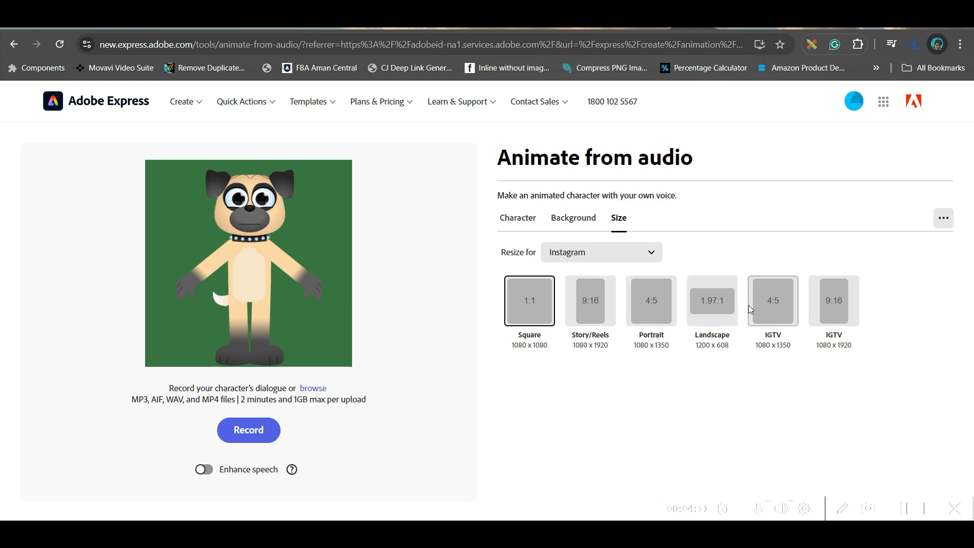
{"action": "left_click", "coordinate": [719, 306]}
{"action": "left_click_drag", "start_coordinate": [262, 293], "coordinate": [371, 293]}
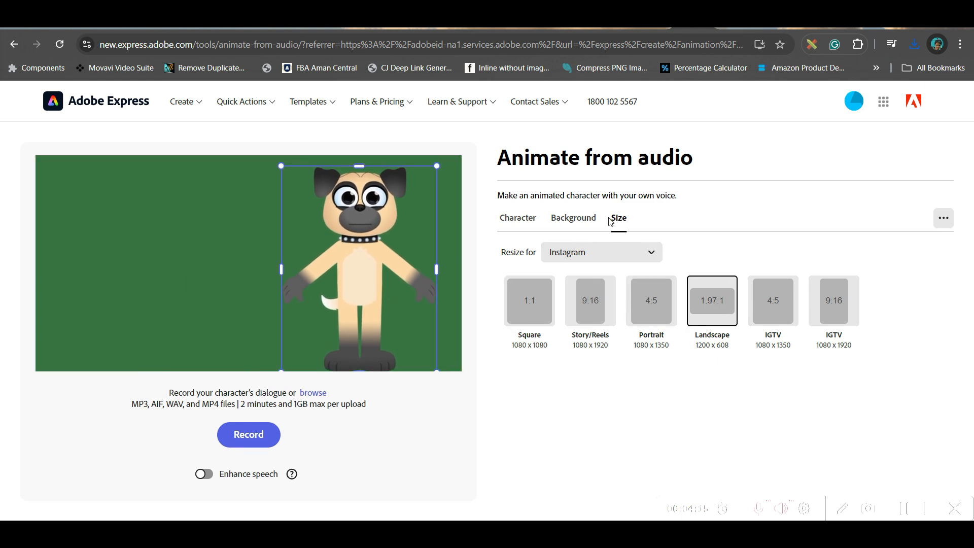
- Apply the Spring Clover background to the scene behind the dog
{"action": "left_click", "coordinate": [579, 218]}
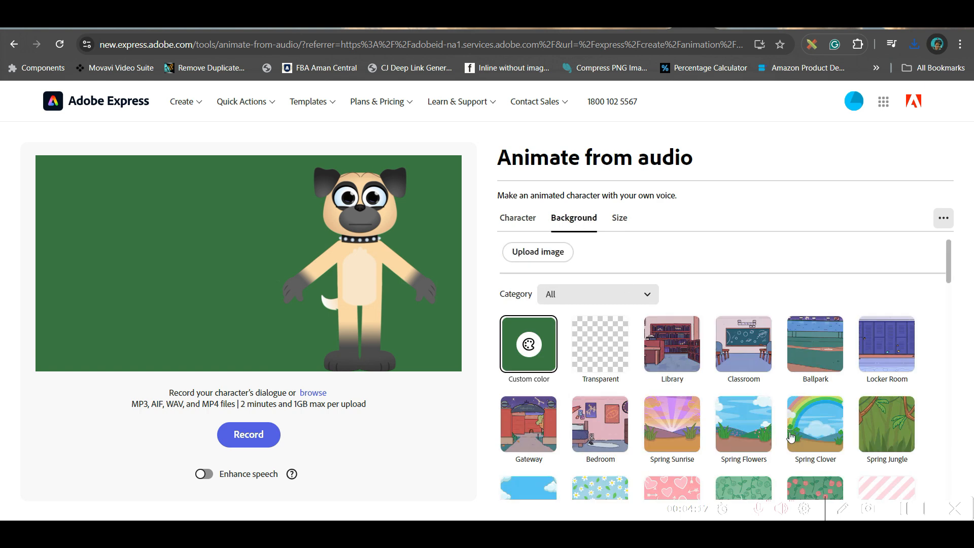
{"action": "left_click", "coordinate": [814, 426]}
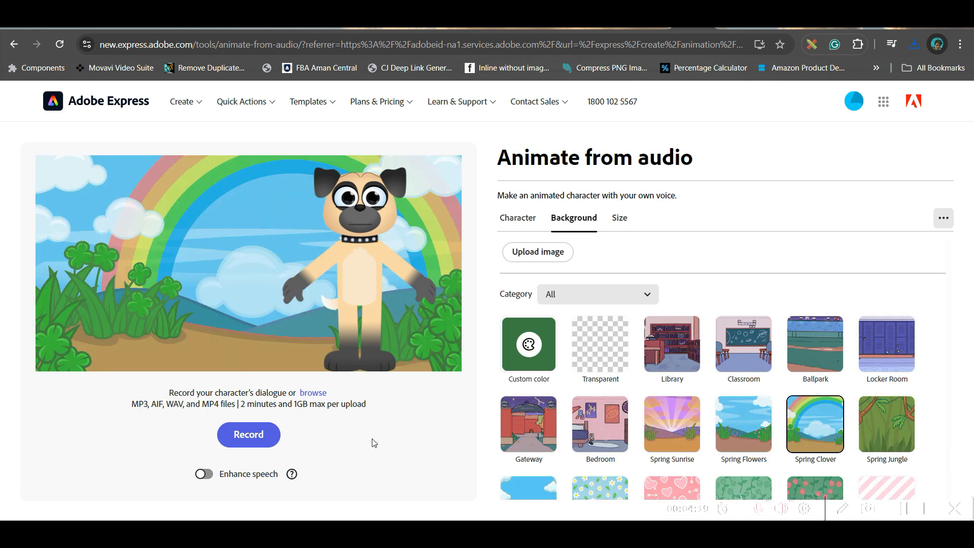
{"action": "scroll", "coordinate": [629, 477], "scroll_direction": "down", "scroll_amount": 1}
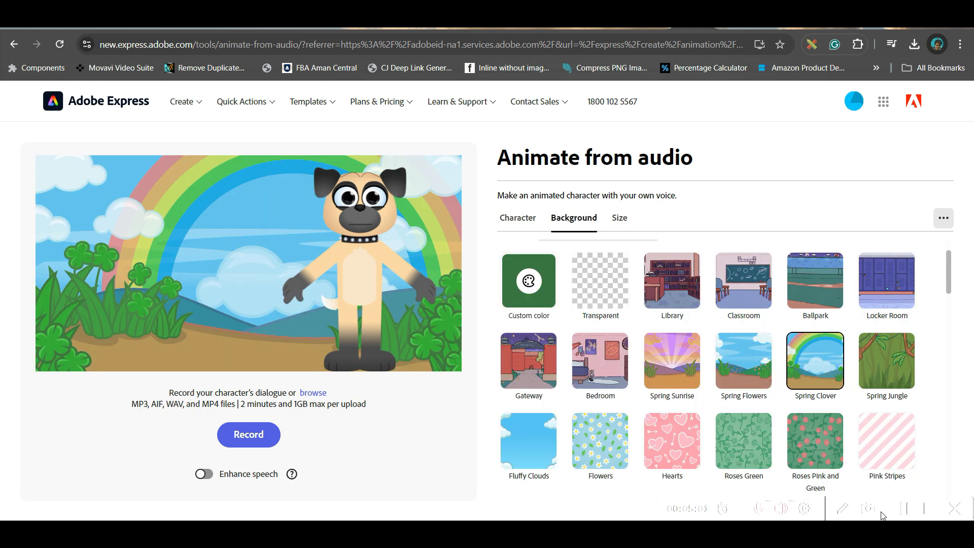
- Animate the dog with the ElevenLabs Cali speech file from the Downloads folder, and download the resulting video
{"action": "left_click", "coordinate": [319, 391]}
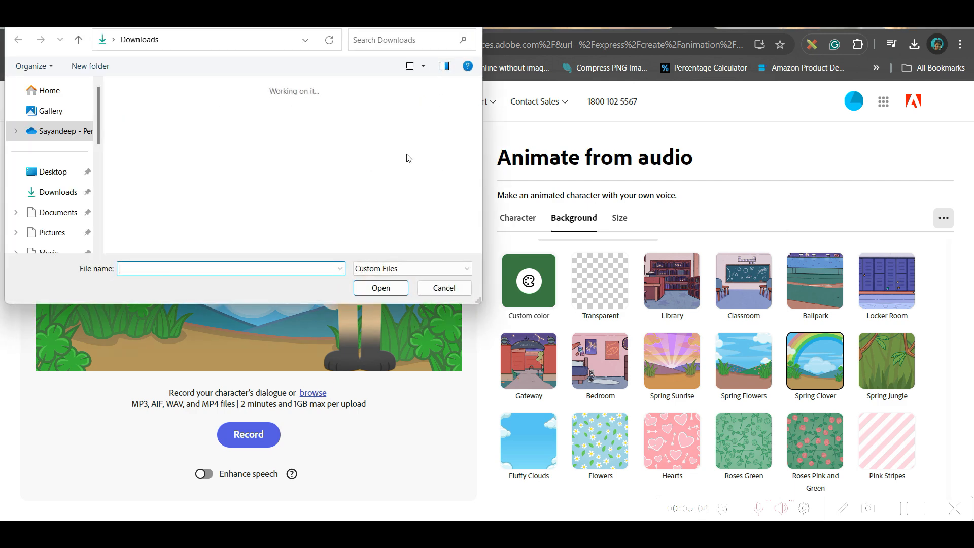
{"action": "left_click", "coordinate": [152, 138]}
{"action": "left_click", "coordinate": [376, 287]}
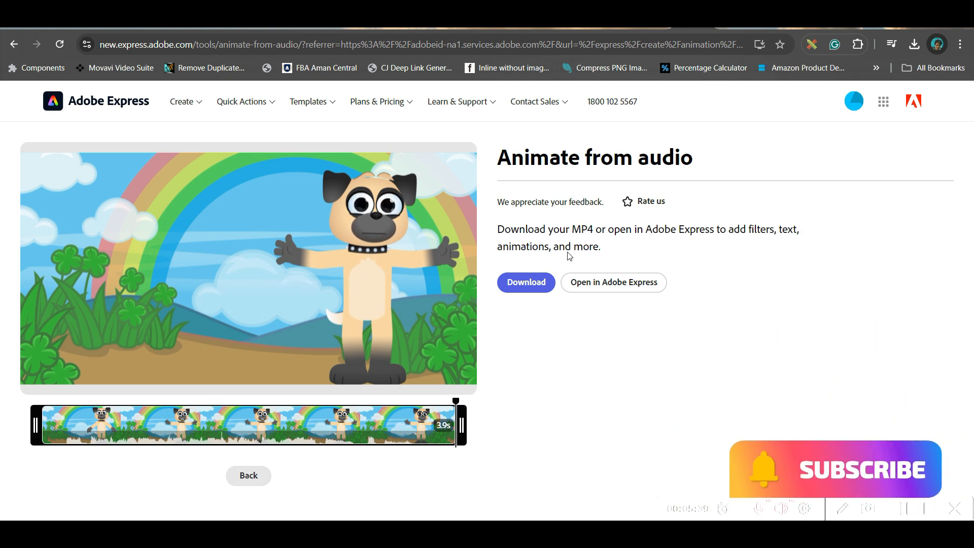
{"action": "left_click", "coordinate": [522, 285]}
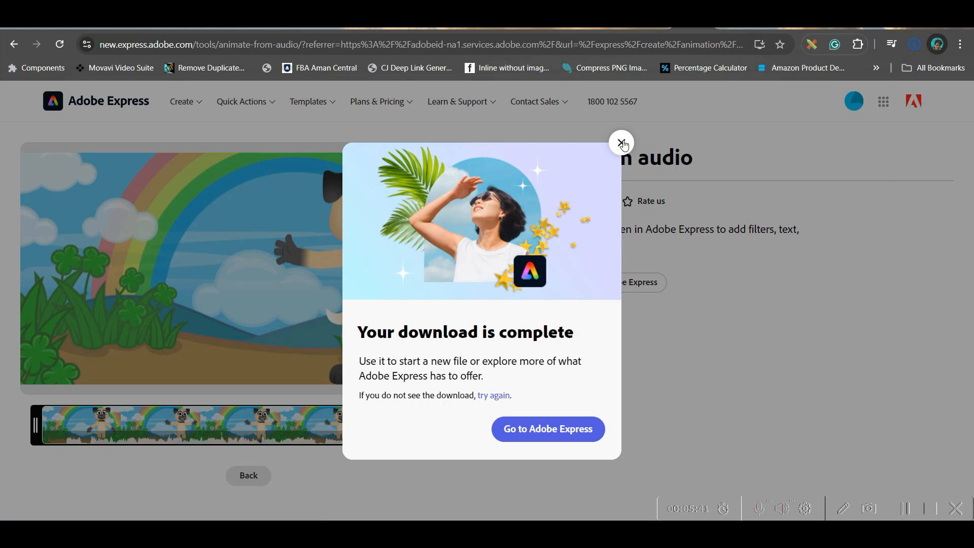
{"action": "left_click", "coordinate": [622, 143]}
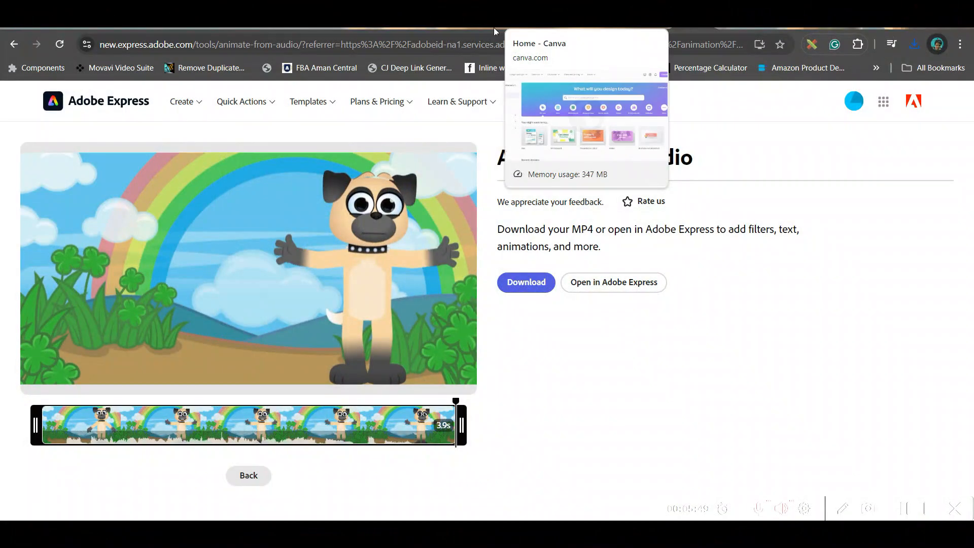
- Switch to Canva and create a blank design of the Video type
{"action": "left_click", "coordinate": [494, 27]}
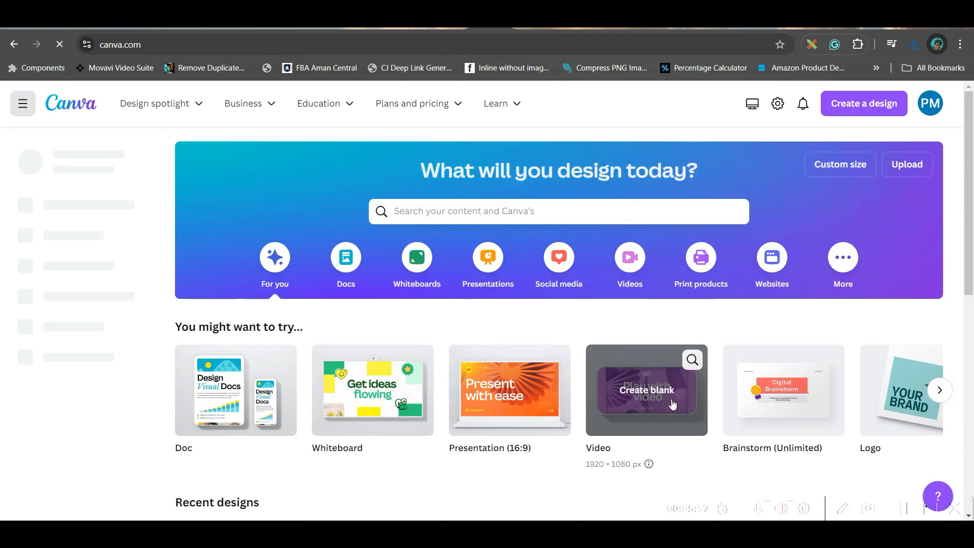
{"action": "left_click", "coordinate": [631, 266]}
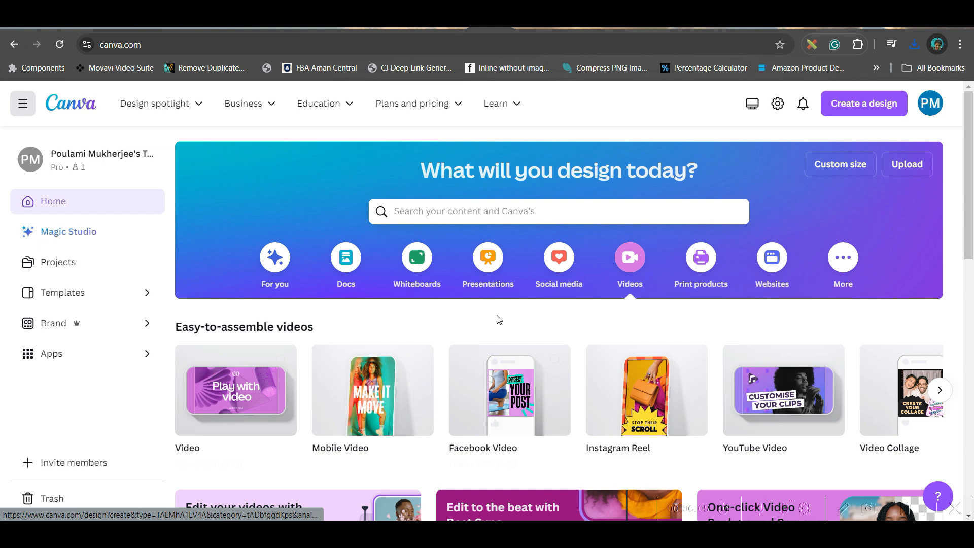
{"action": "left_click", "coordinate": [226, 389]}
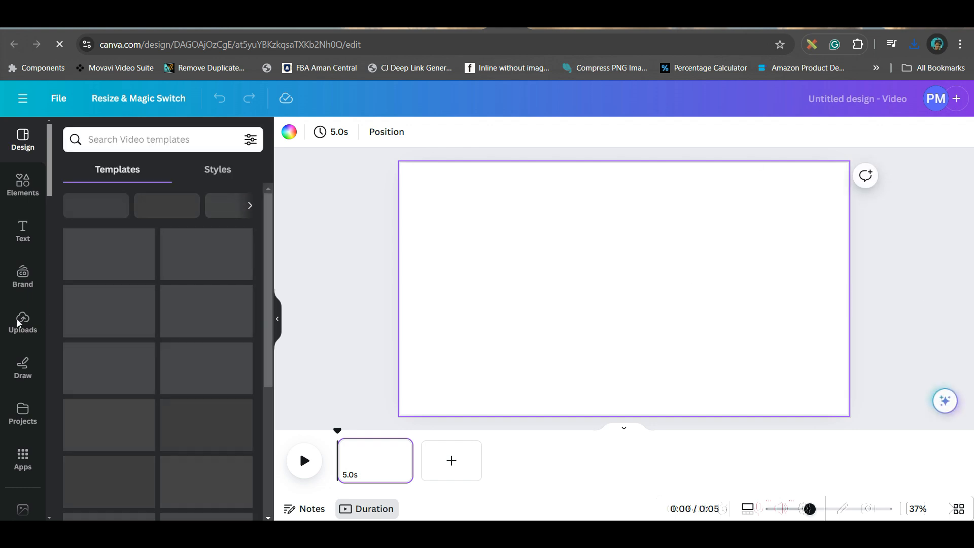
- Upload the downloaded dog animation from the Downloads folder to the design and set it as the page background
{"action": "left_click", "coordinate": [22, 320]}
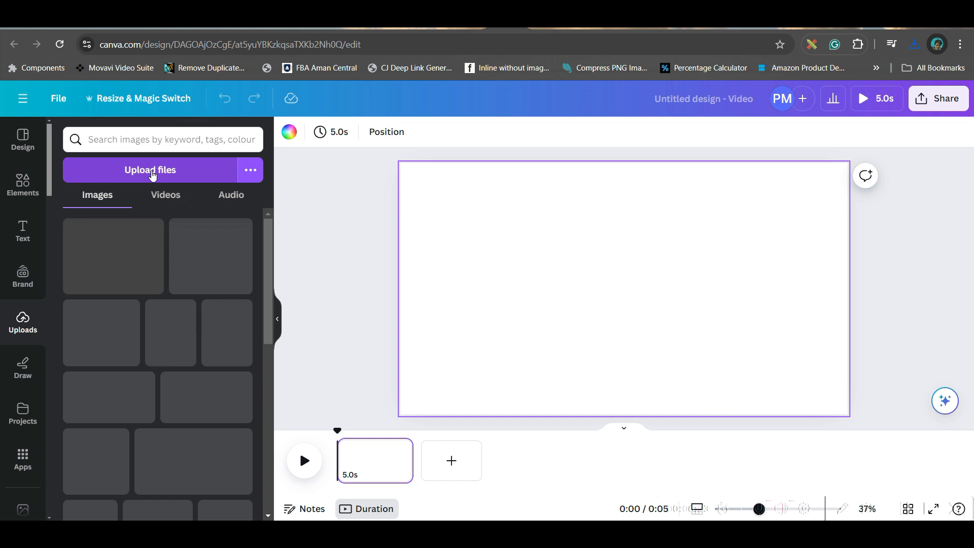
{"action": "left_click", "coordinate": [152, 175]}
{"action": "left_click", "coordinate": [149, 147]}
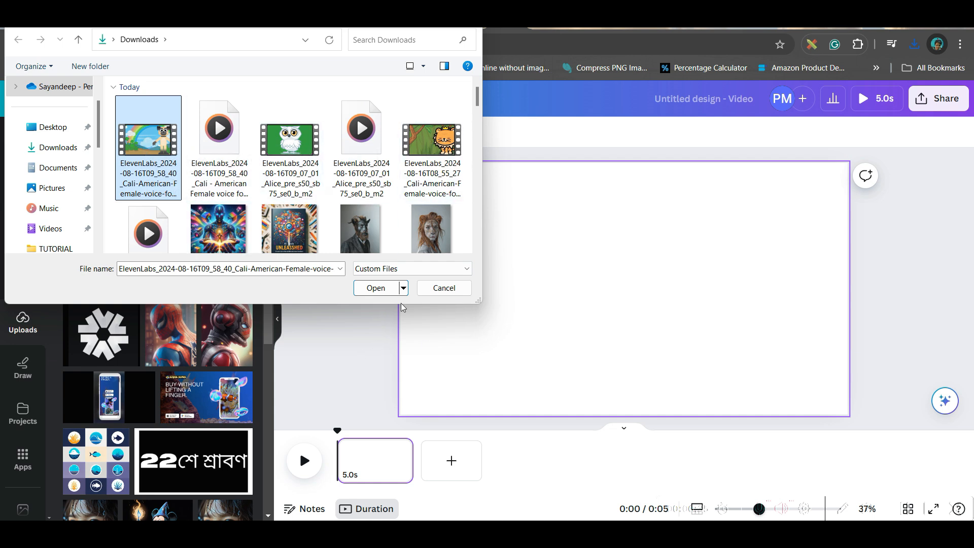
{"action": "left_click", "coordinate": [375, 288]}
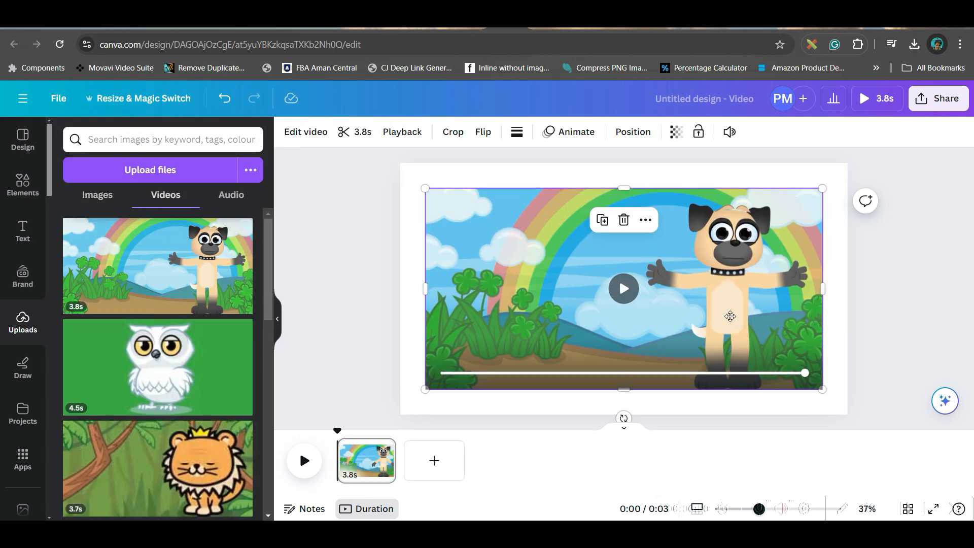
{"action": "right_click", "coordinate": [554, 284]}
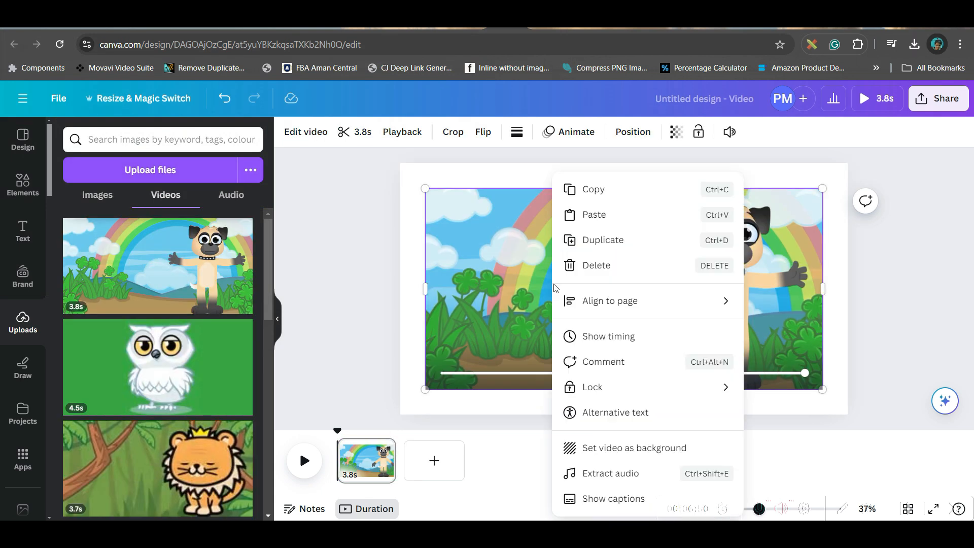
{"action": "left_click", "coordinate": [649, 448]}
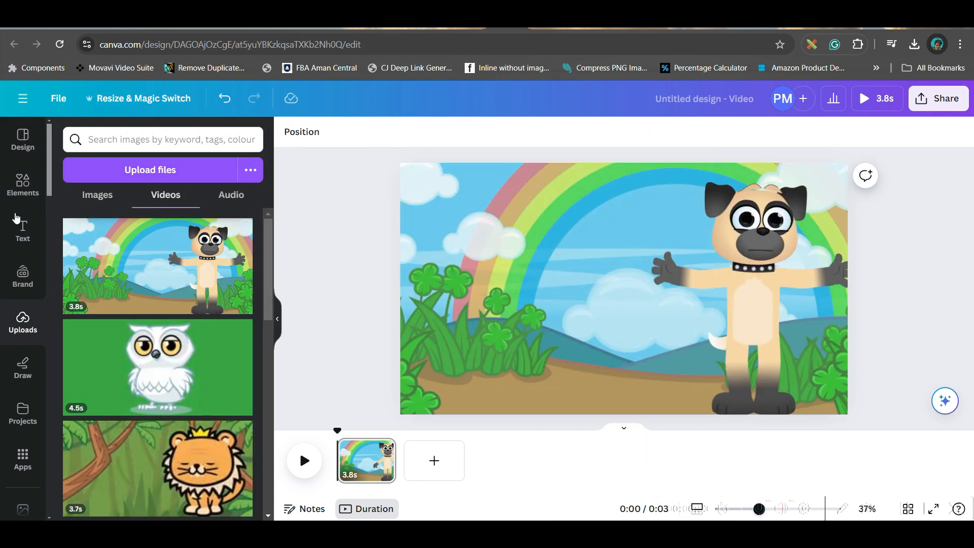
- Apply the Vivid filter Peony to the dog background video
{"action": "left_click", "coordinate": [16, 195]}
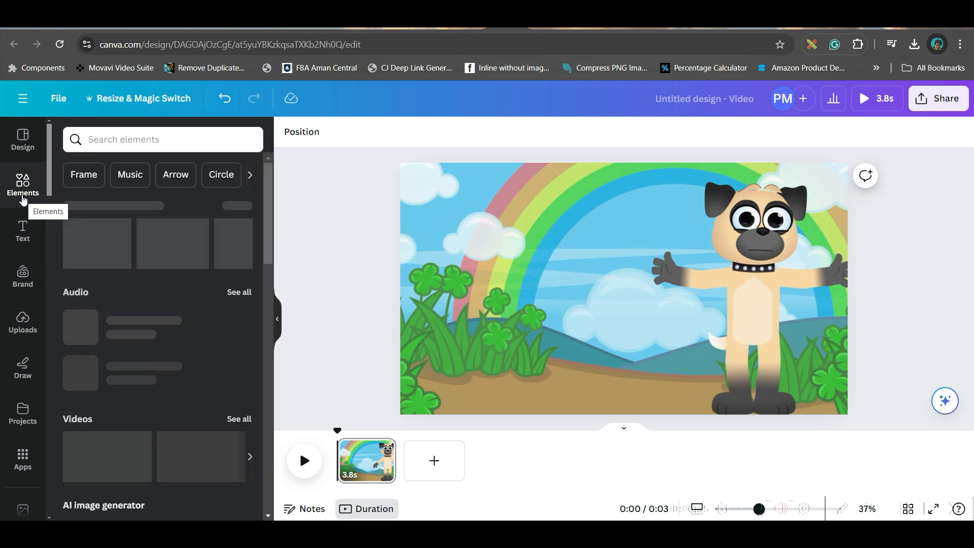
{"action": "left_click", "coordinate": [409, 190]}
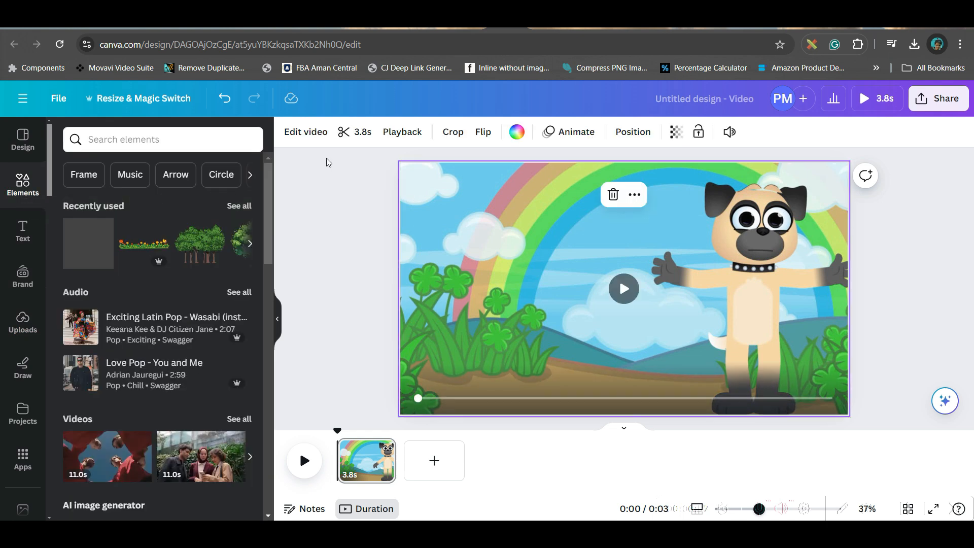
{"action": "left_click", "coordinate": [316, 135]}
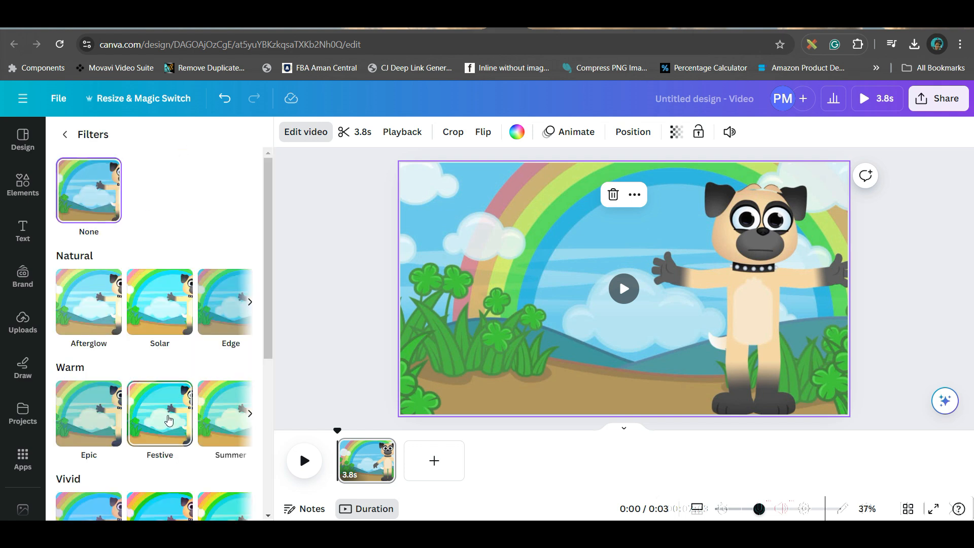
{"action": "scroll", "coordinate": [168, 422], "scroll_direction": "down", "scroll_amount": 2}
{"action": "left_click", "coordinate": [160, 398]}
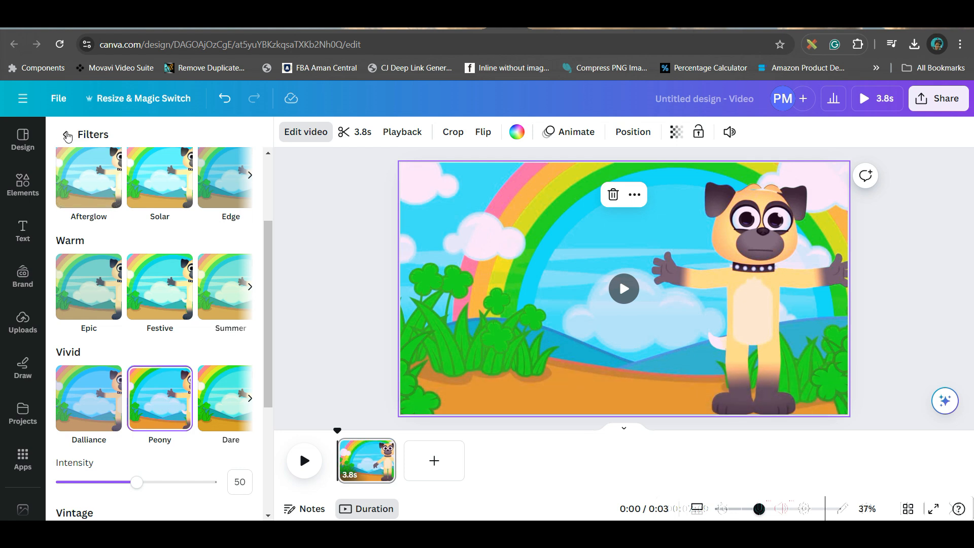
{"action": "left_click", "coordinate": [107, 135]}
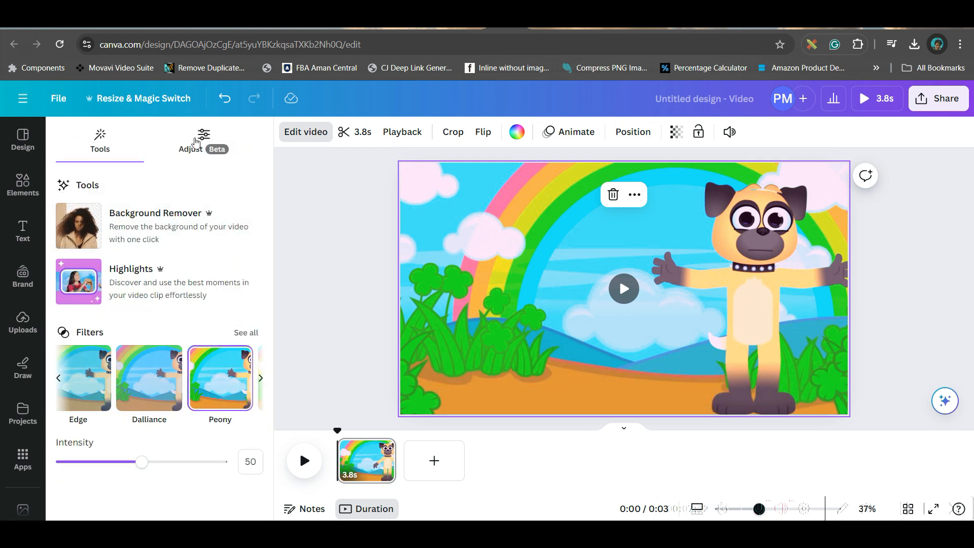
- Adjust the video's light settings to brightness -8 and highlights 19
{"action": "left_click", "coordinate": [204, 140]}
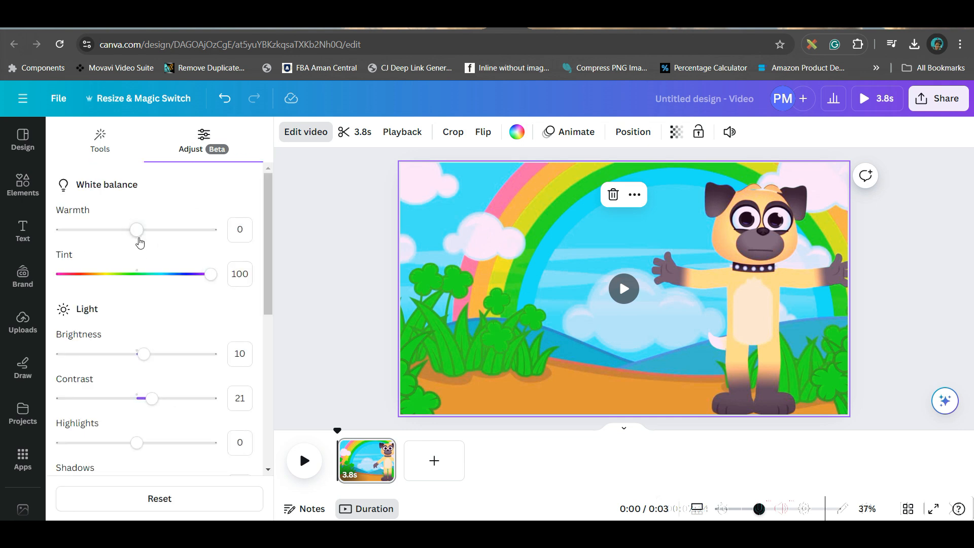
{"action": "left_click_drag", "start_coordinate": [148, 357], "coordinate": [131, 357]}
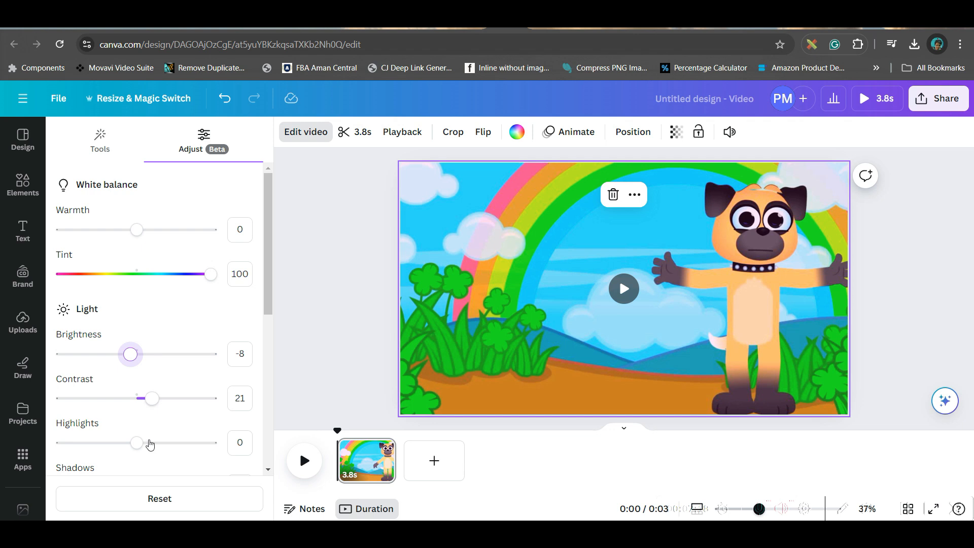
{"action": "left_click_drag", "start_coordinate": [159, 446], "coordinate": [155, 446]}
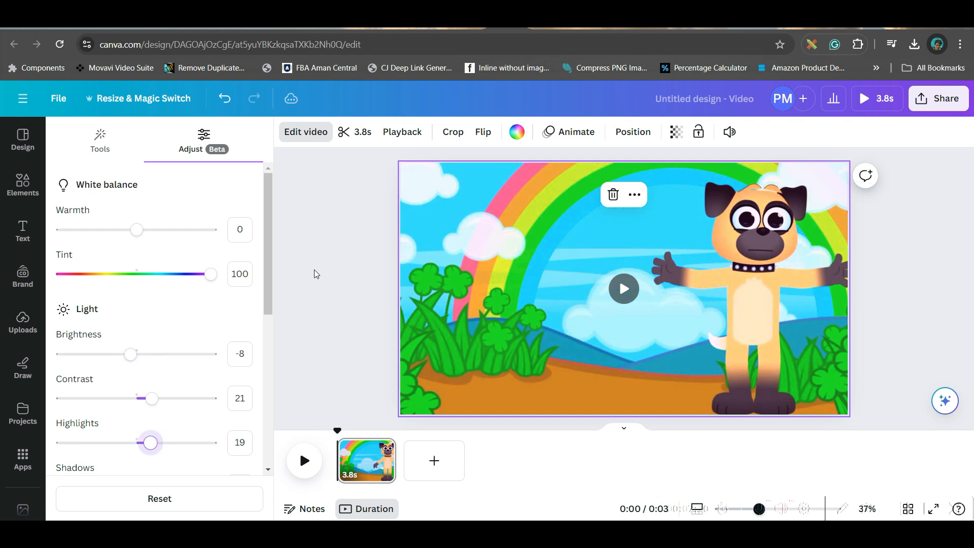
- Search the design elements for "Puppy"
{"action": "left_click", "coordinate": [23, 183]}
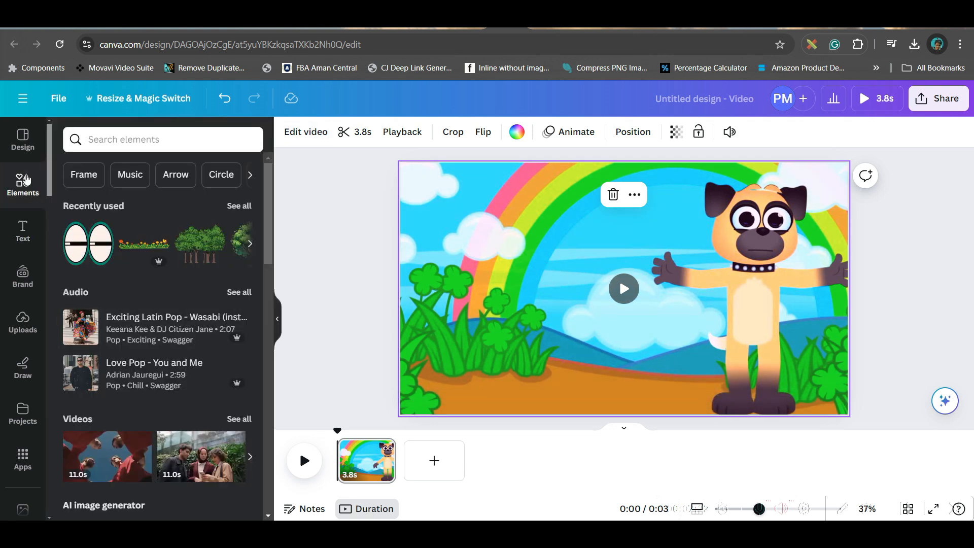
{"action": "left_click", "coordinate": [121, 140]}
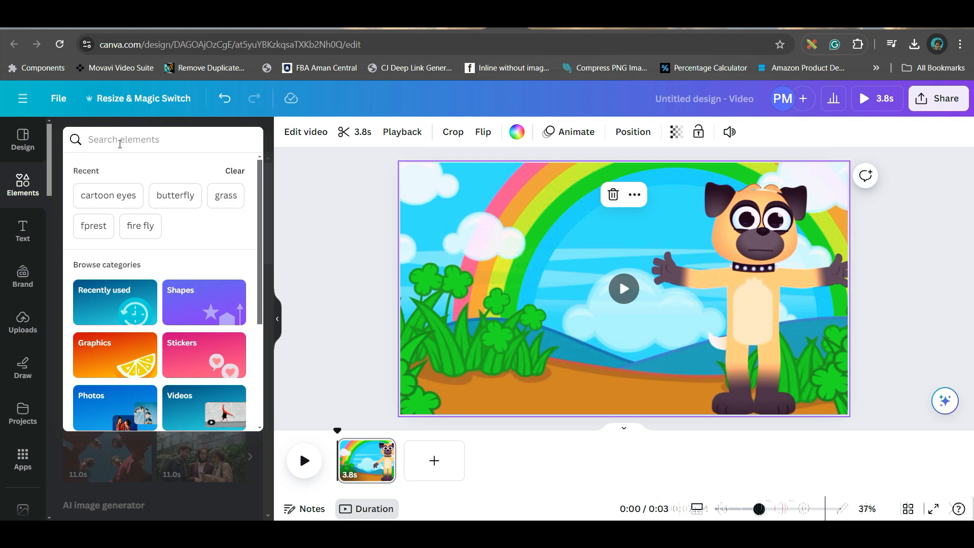
{"action": "type", "text": "Do"}
{"action": "key", "text": "BackSpace"}
{"action": "key", "text": "BackSpace"}
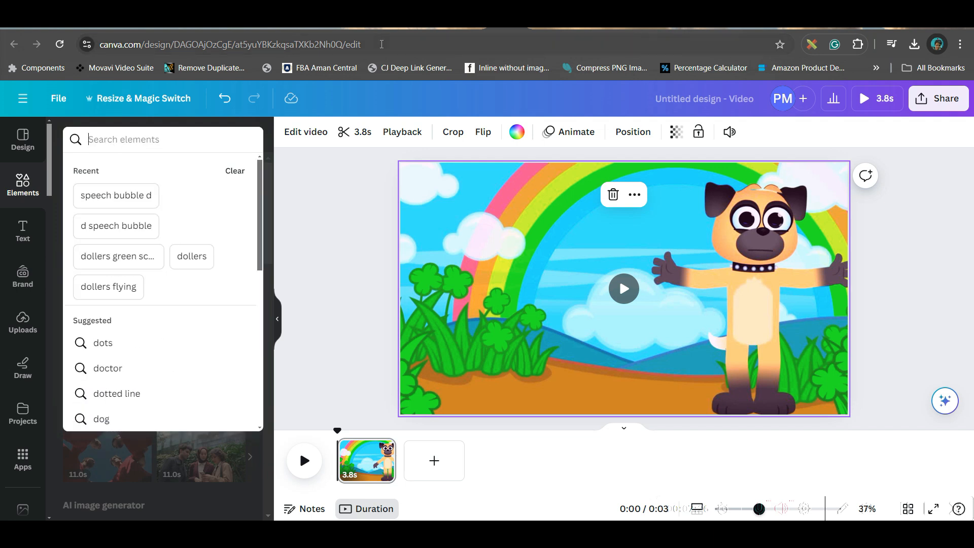
{"action": "type", "text": "Puppy"}
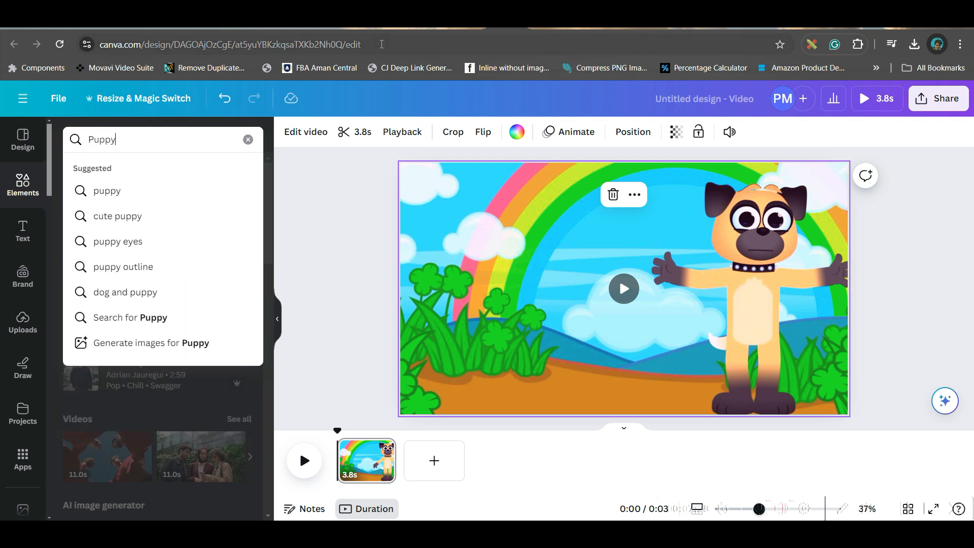
{"action": "key", "text": "Return"}
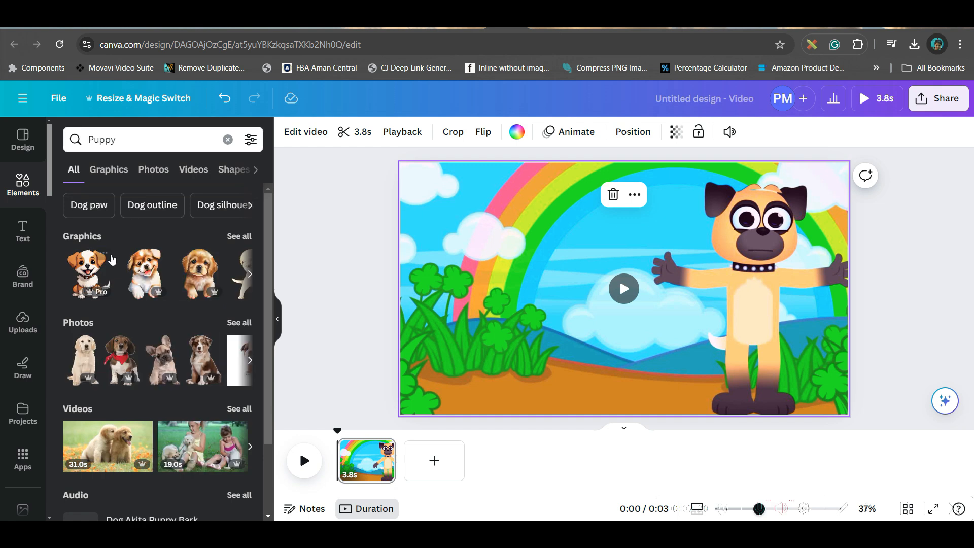
- Add the sitting brown-and-white cartoon puppy graphic to the page, shrink it and place it in the scene's lower-left corner
{"action": "left_click", "coordinate": [109, 169]}
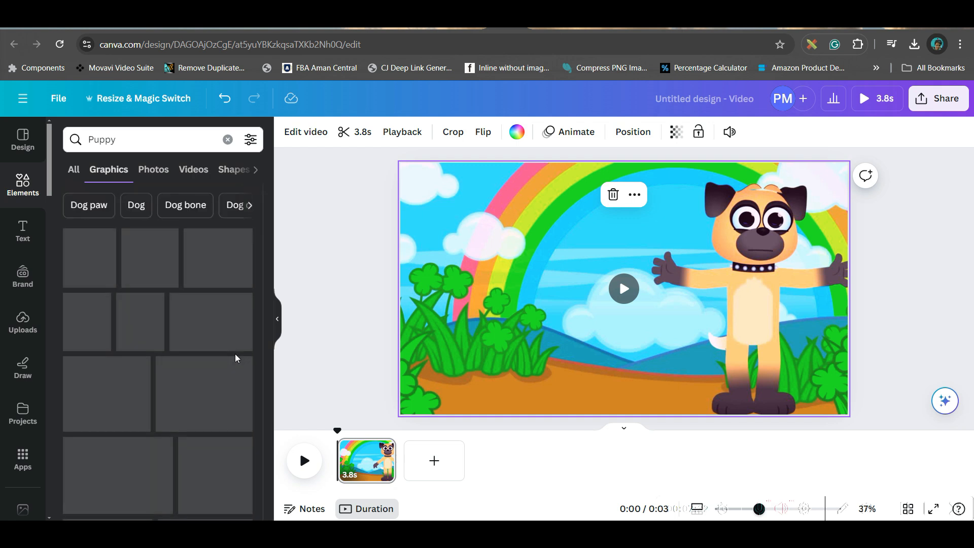
{"action": "scroll", "coordinate": [185, 358], "scroll_direction": "down", "scroll_amount": 5}
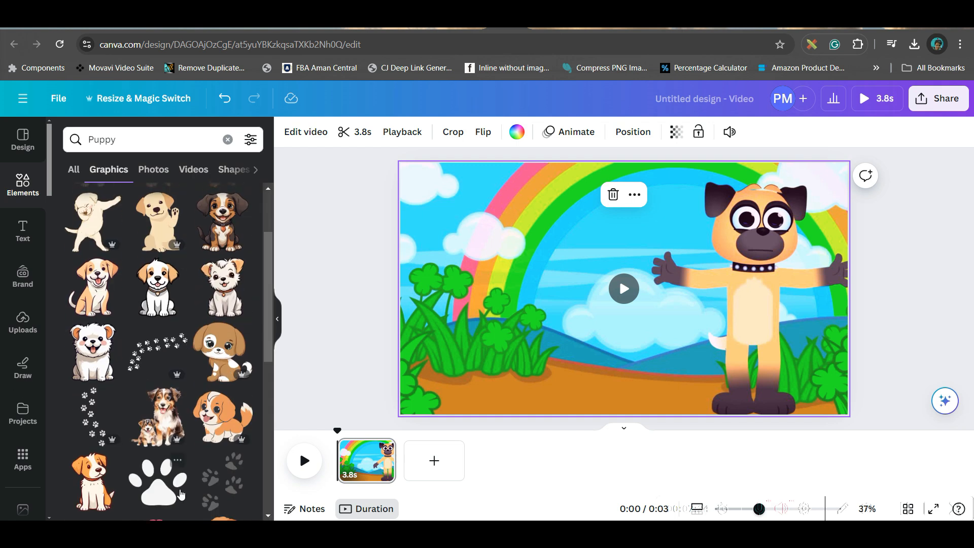
{"action": "scroll", "coordinate": [239, 456], "scroll_direction": "down", "scroll_amount": 4}
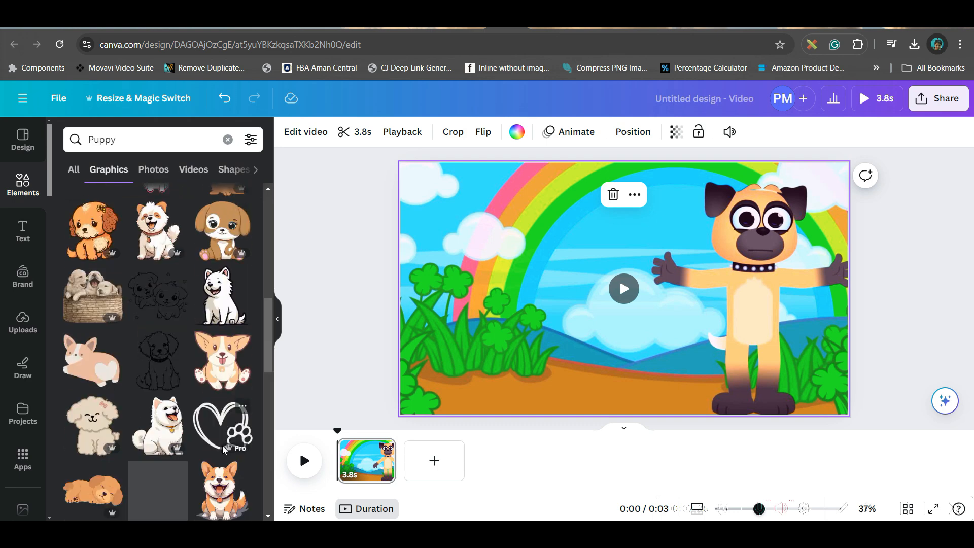
{"action": "scroll", "coordinate": [200, 348], "scroll_direction": "up", "scroll_amount": 3}
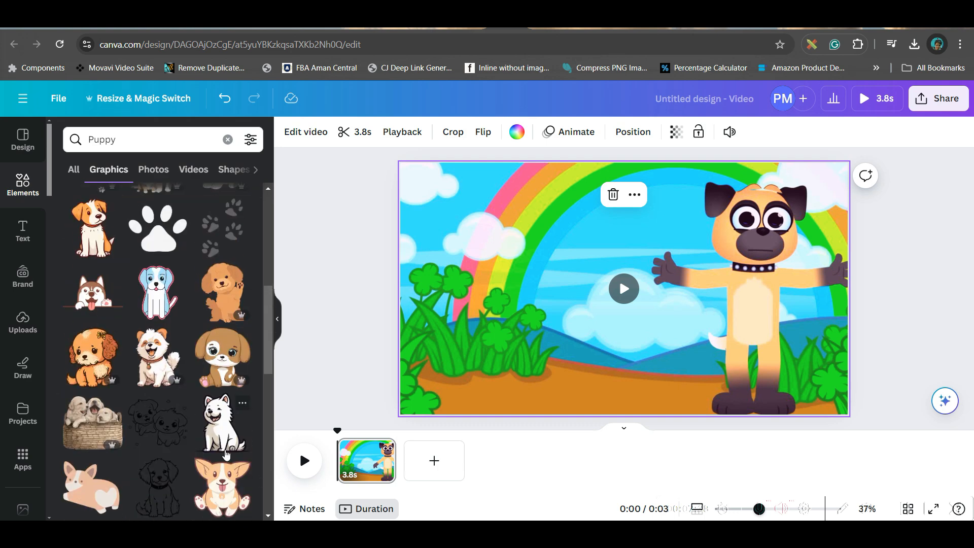
{"action": "scroll", "coordinate": [249, 447], "scroll_direction": "down", "scroll_amount": 3}
{"action": "scroll", "coordinate": [248, 437], "scroll_direction": "down", "scroll_amount": 5}
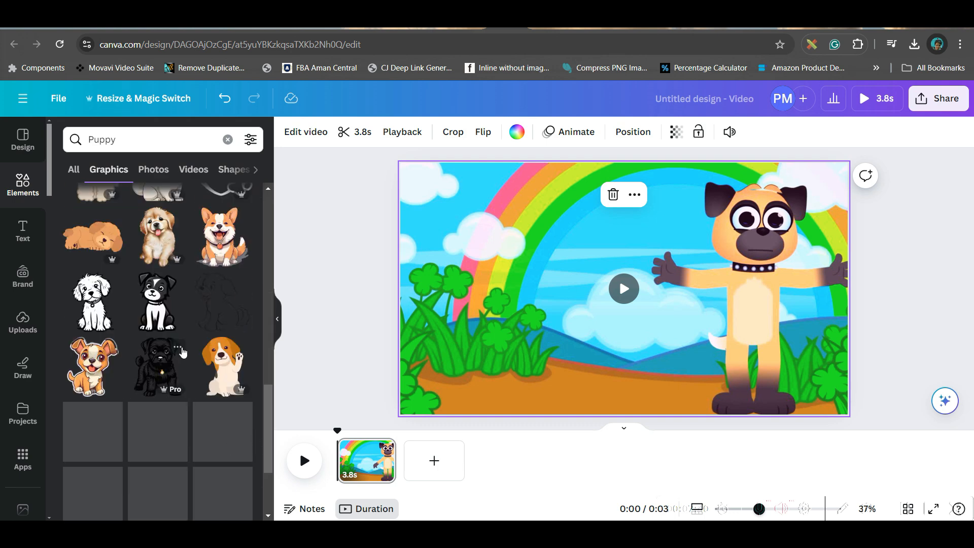
{"action": "scroll", "coordinate": [224, 443], "scroll_direction": "down", "scroll_amount": 2}
{"action": "scroll", "coordinate": [223, 443], "scroll_direction": "down", "scroll_amount": 1}
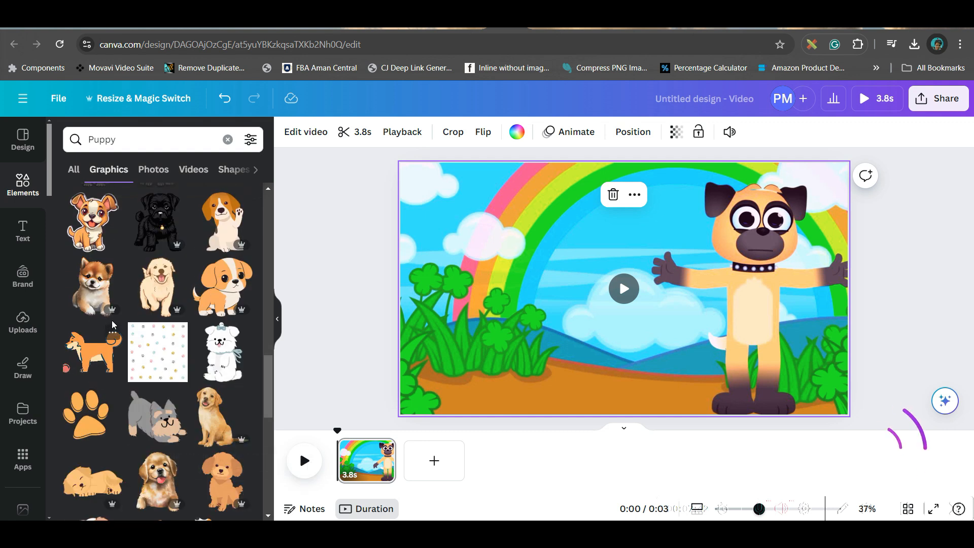
{"action": "left_click", "coordinate": [93, 222]}
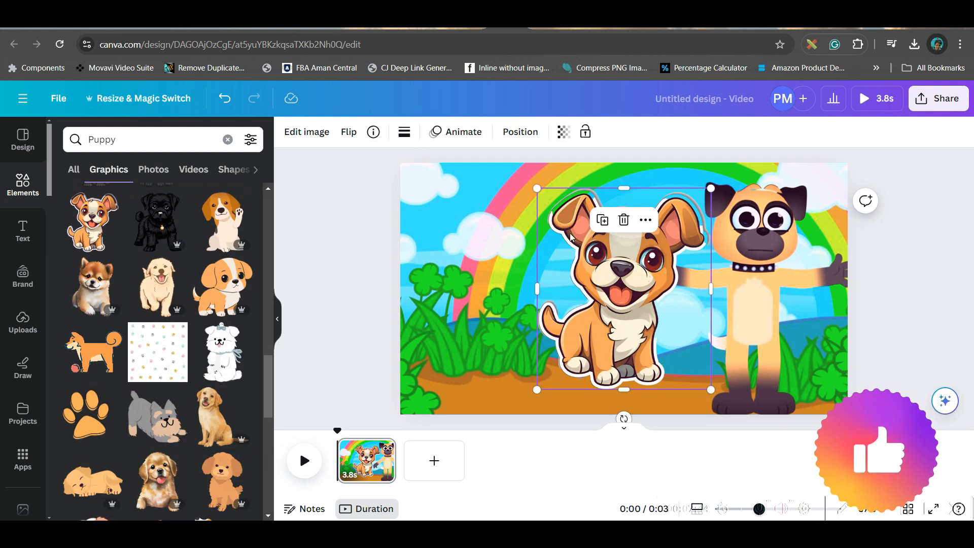
{"action": "left_click_drag", "start_coordinate": [713, 187], "coordinate": [648, 260]}
{"action": "left_click_drag", "start_coordinate": [595, 339], "coordinate": [455, 363]}
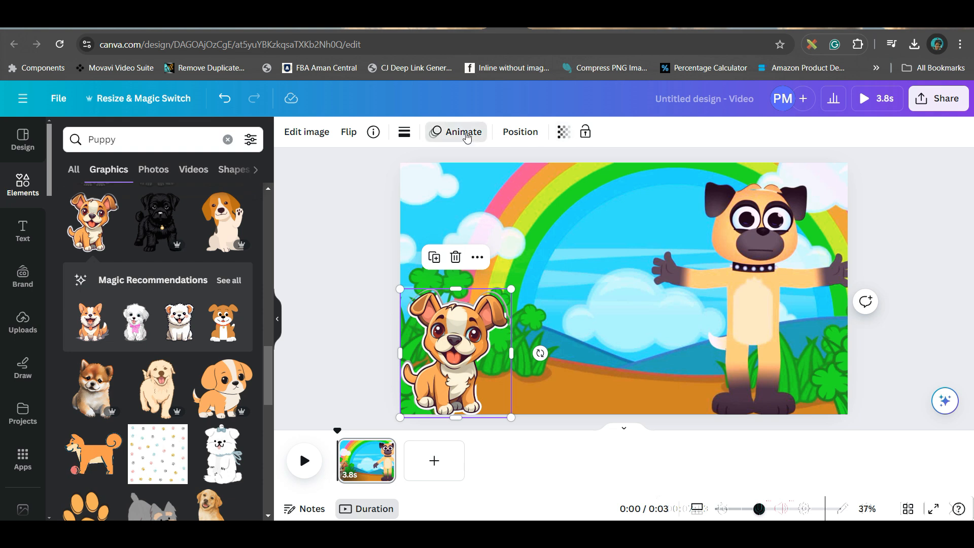
- Create a custom animation that moves the puppy along a wavy path from the lower-left corner to the middle of the page
{"action": "left_click", "coordinate": [466, 137]}
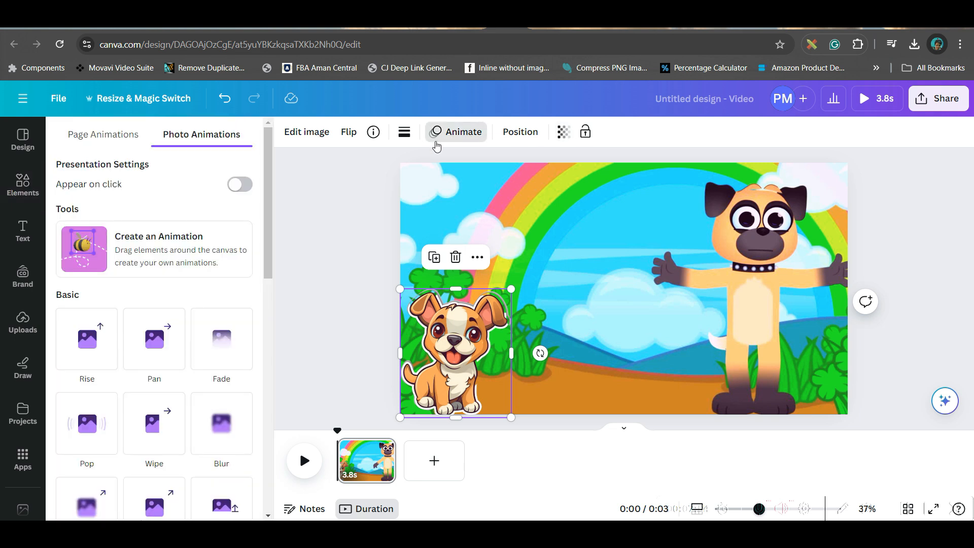
{"action": "left_click", "coordinate": [147, 244]}
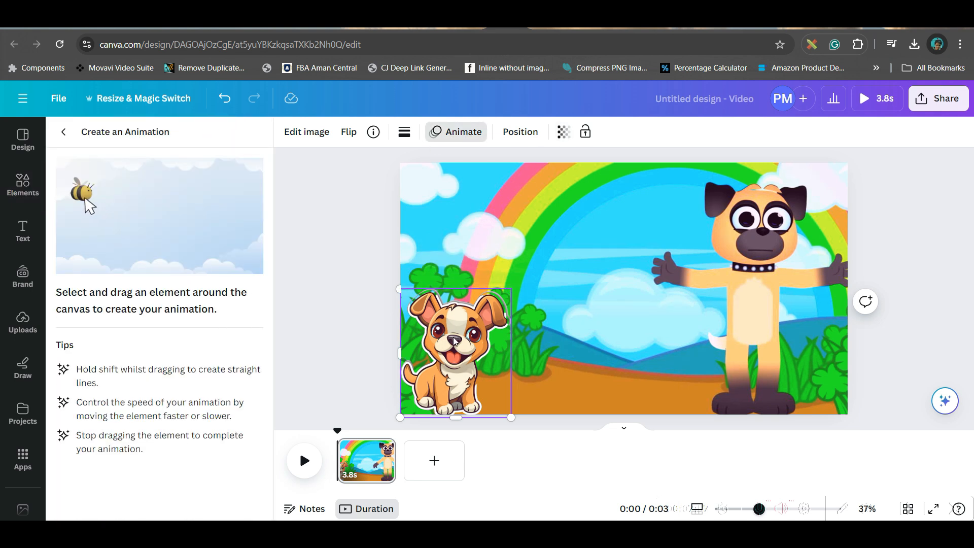
{"action": "mouse_move", "coordinate": [455, 342]}
{"action": "left_mouse_down"}
{"action": "mouse_move", "coordinate": [485, 333]}
{"action": "mouse_move", "coordinate": [633, 345]}
{"action": "left_mouse_up"}
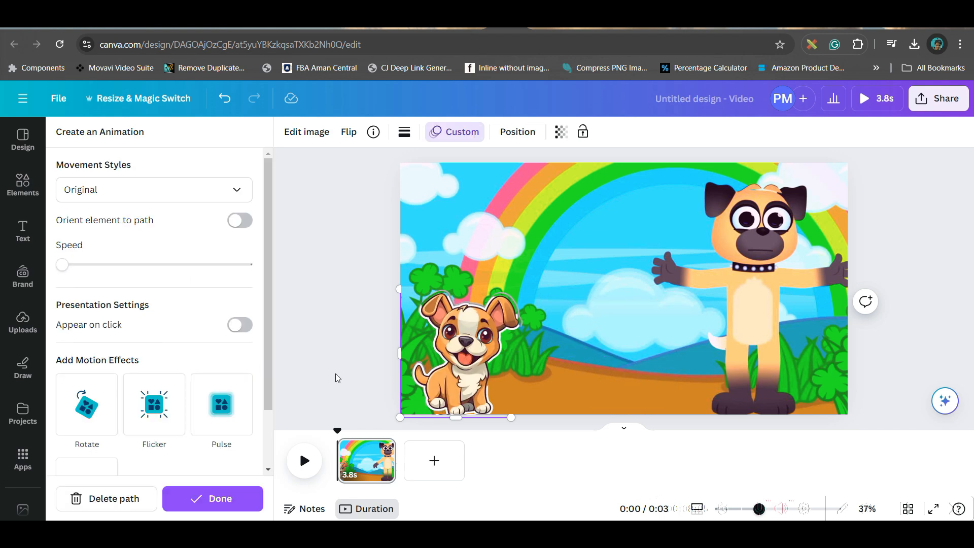
- Set the puppy animation's movement style to Smooth, keep the speed at its minimum and finish the animation
{"action": "left_click", "coordinate": [183, 197]}
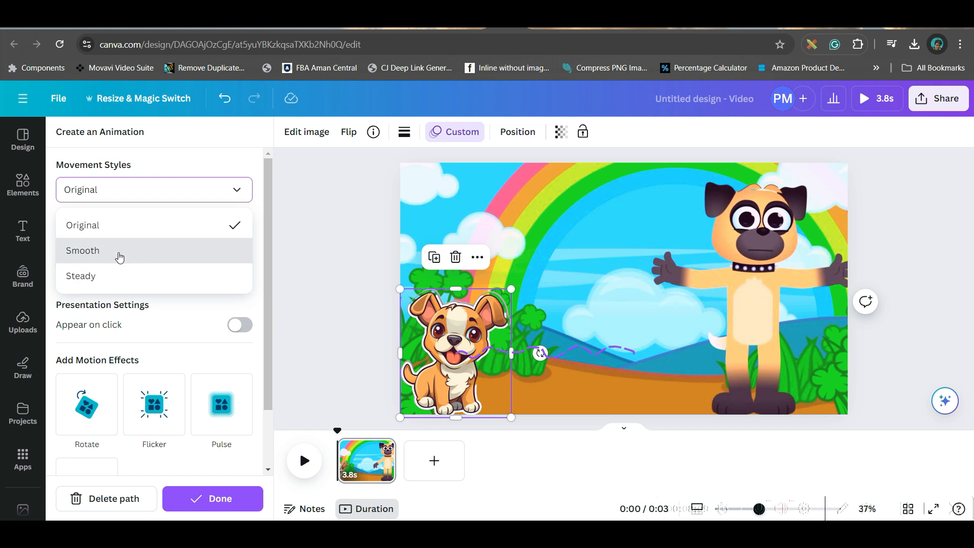
{"action": "left_click", "coordinate": [120, 252]}
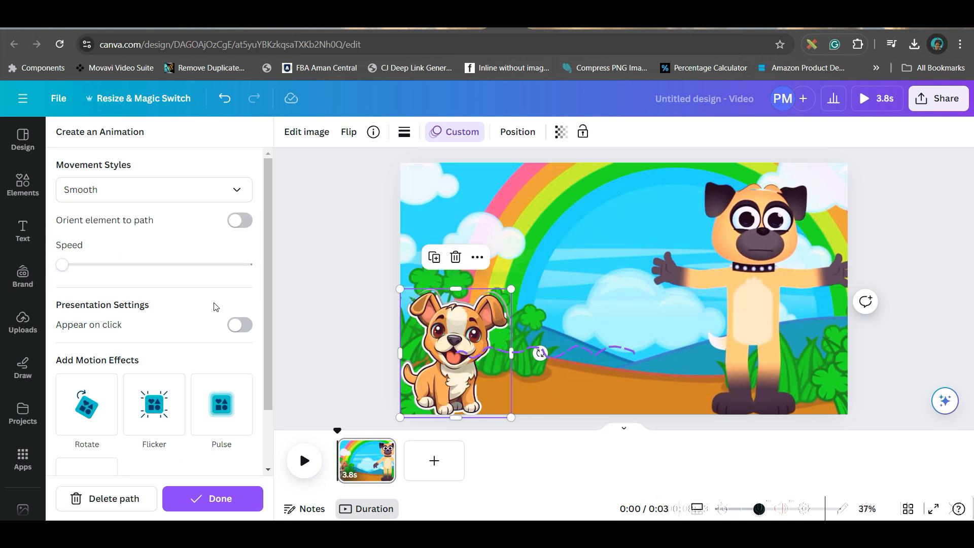
{"action": "mouse_move", "coordinate": [77, 273]}
{"action": "left_mouse_down"}
{"action": "mouse_move", "coordinate": [105, 278]}
{"action": "mouse_move", "coordinate": [63, 280]}
{"action": "left_mouse_up"}
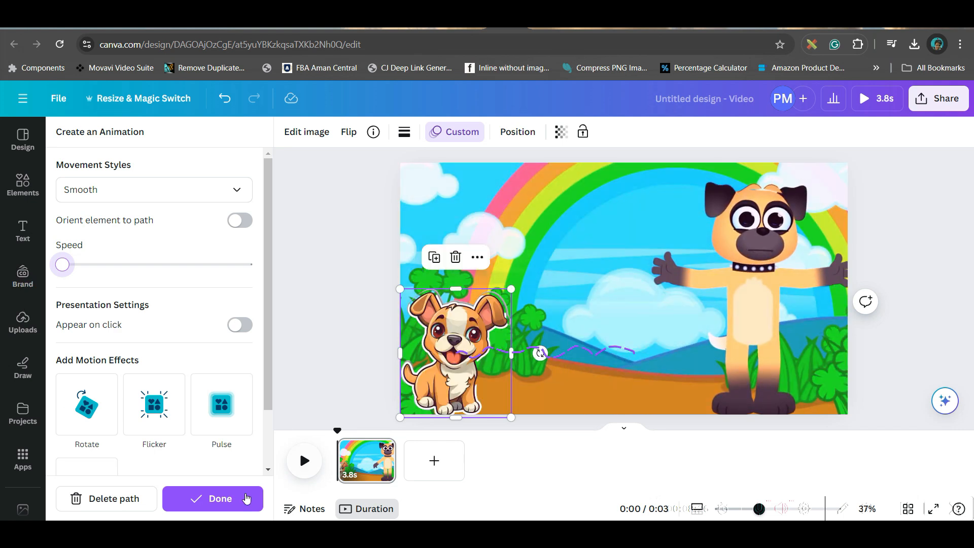
{"action": "left_click", "coordinate": [222, 503]}
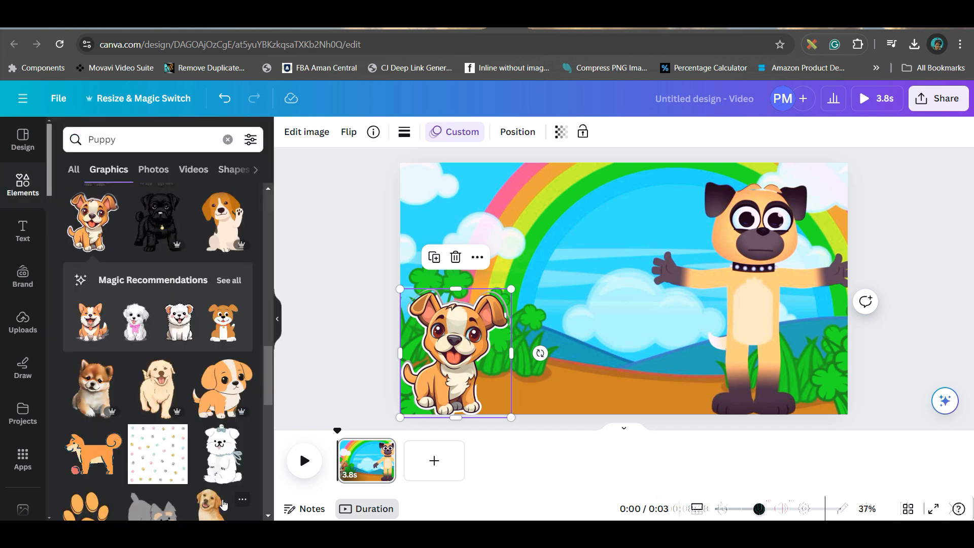
{"action": "left_click", "coordinate": [459, 134]}
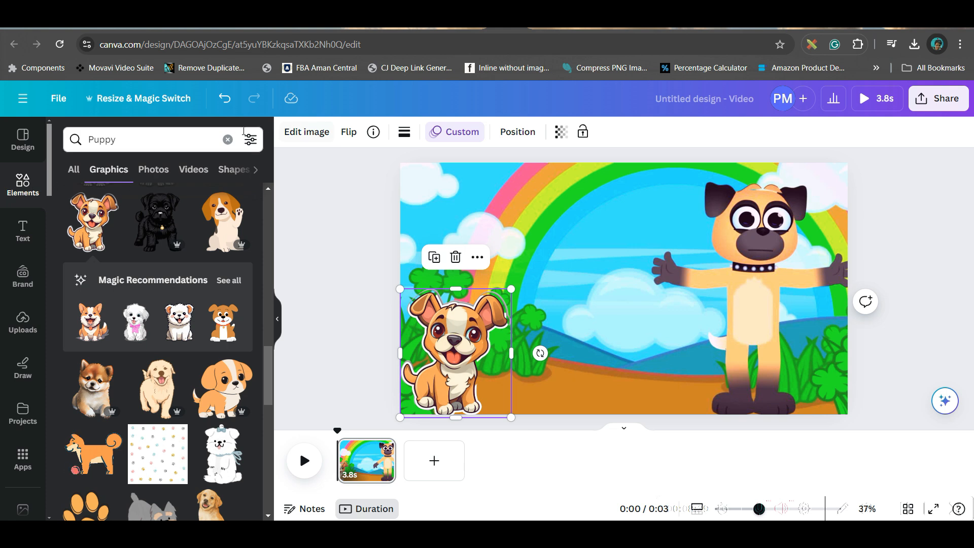
- Search the design elements for "Speech Bubble 3D"
{"action": "left_click", "coordinate": [228, 140]}
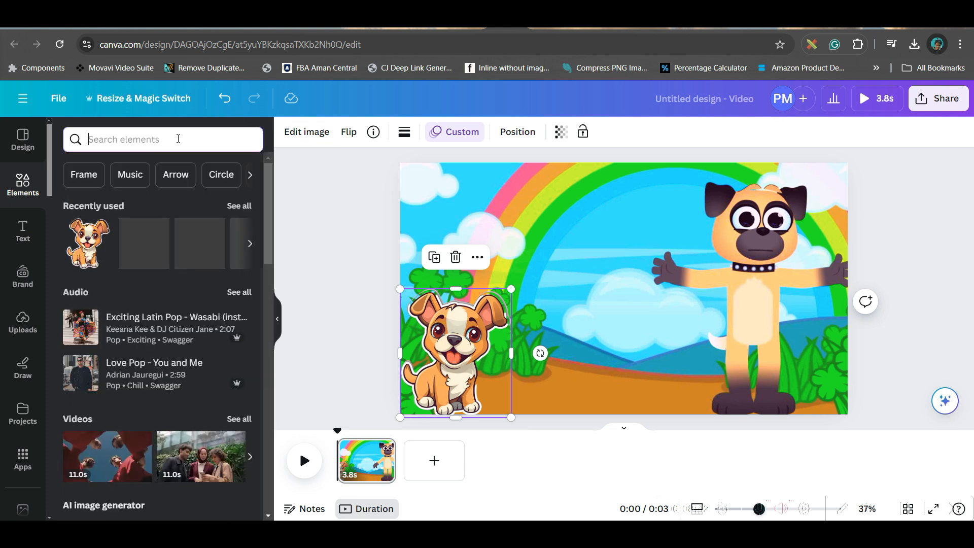
{"action": "left_click", "coordinate": [125, 146]}
{"action": "type", "text": "Speech Bubble"}
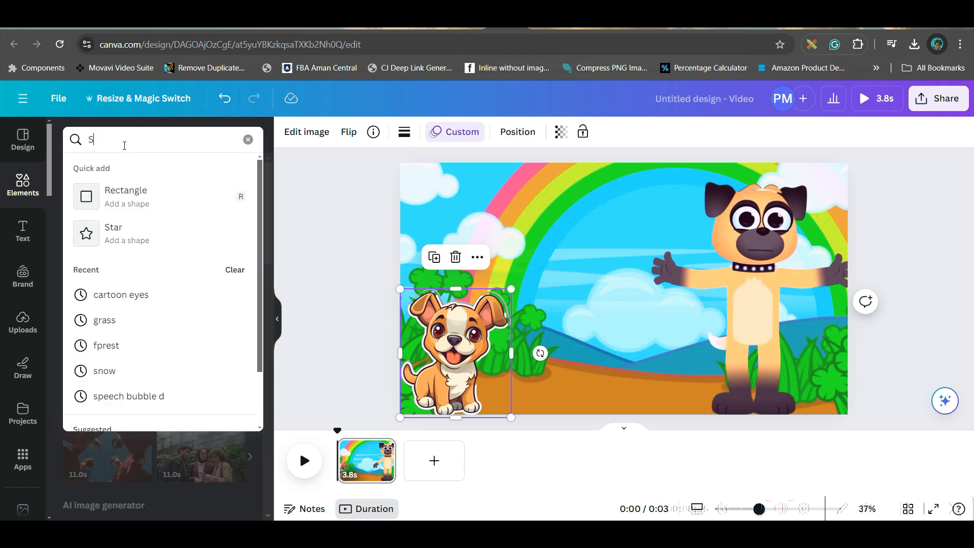
{"action": "key", "text": "Return"}
{"action": "left_click", "coordinate": [176, 140]}
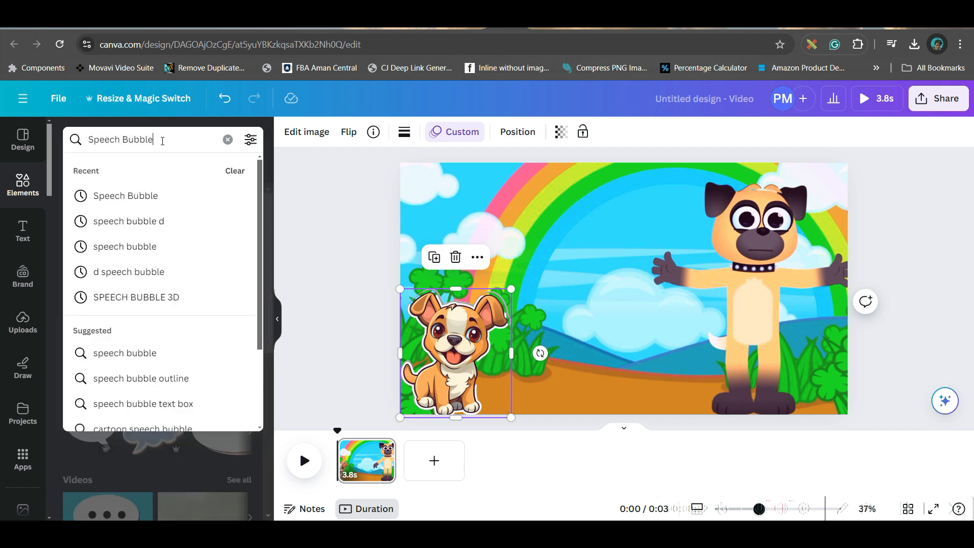
{"action": "type", "text": "D"}
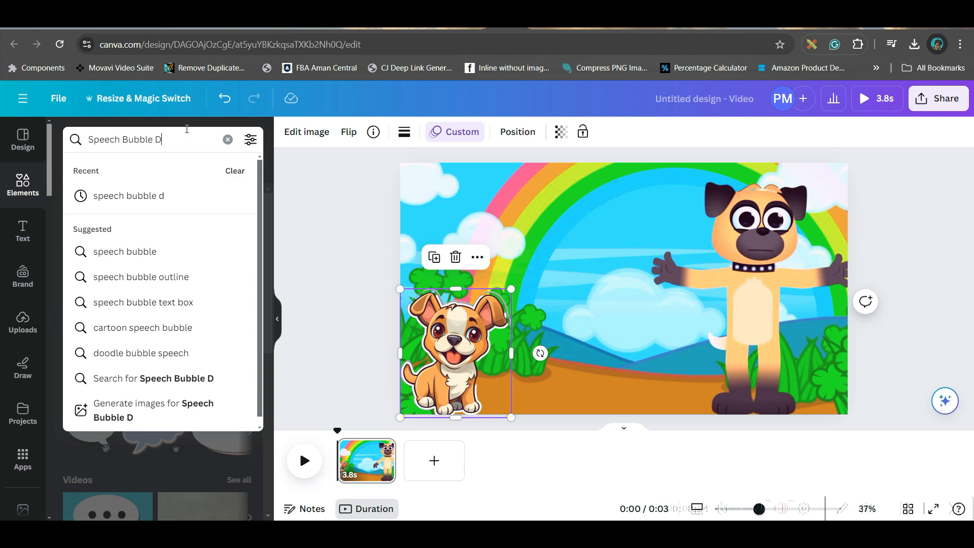
{"action": "key", "text": "BackSpace"}
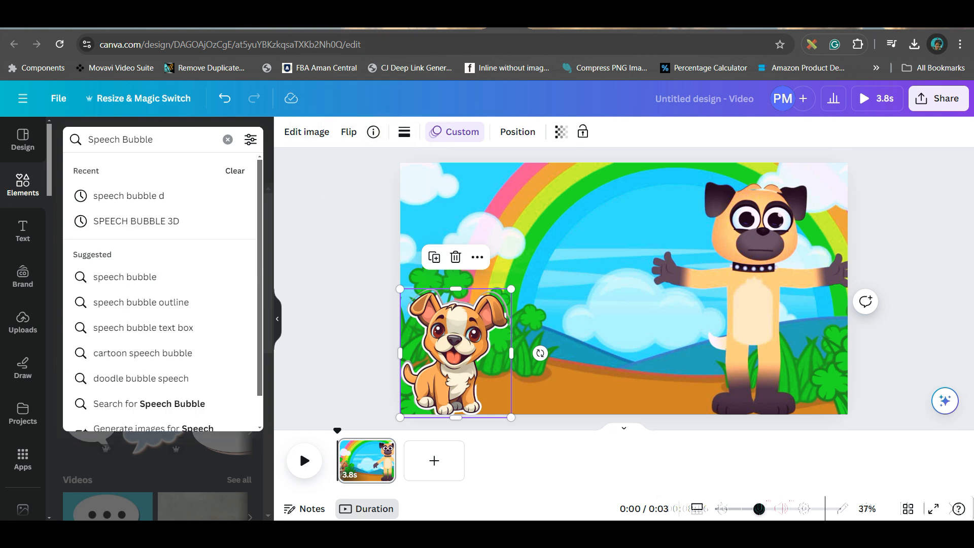
{"action": "type", "text": "3D"}
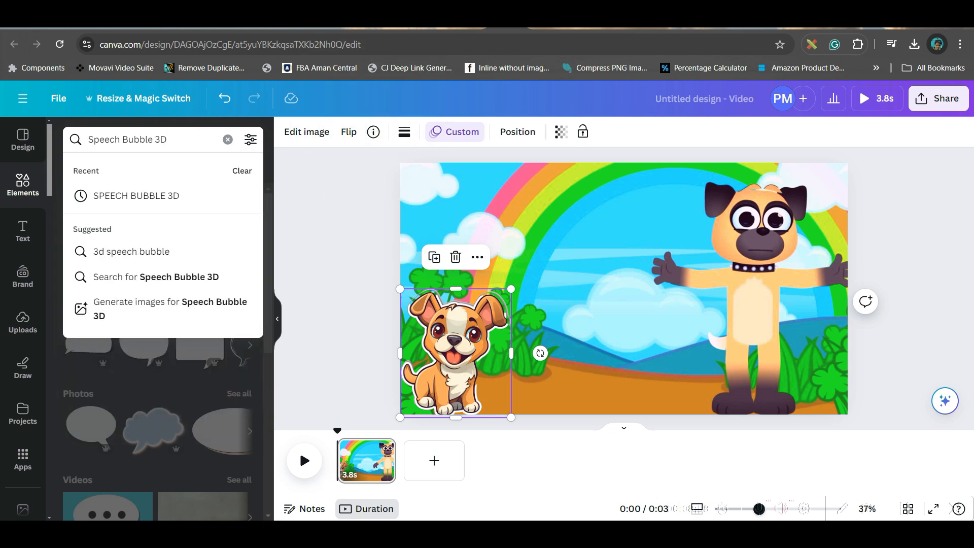
{"action": "key", "text": "Return"}
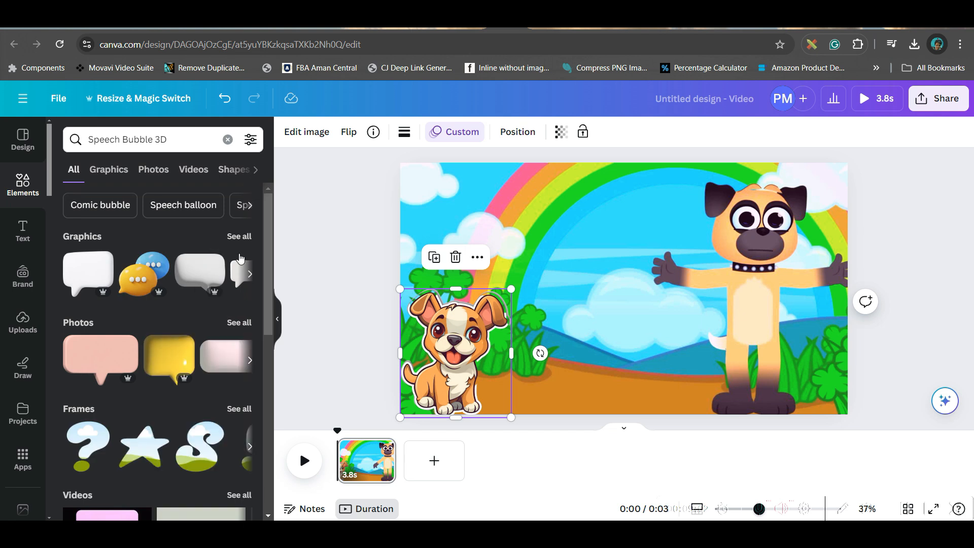
- Add the yellow 3D speech bubble photo to the page, shrink it and place it above and to the right of the puppy
{"action": "left_click", "coordinate": [233, 324]}
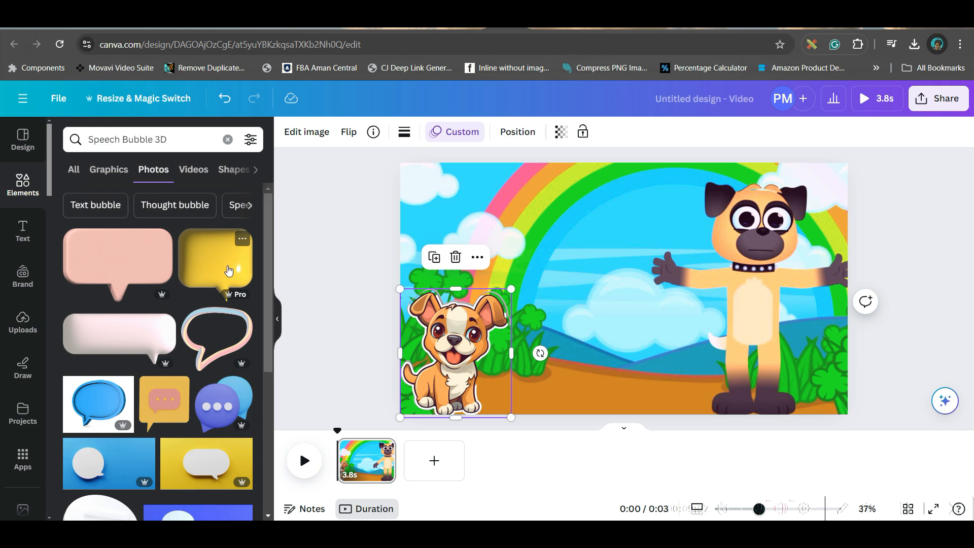
{"action": "left_click", "coordinate": [228, 270]}
{"action": "left_click_drag", "start_coordinate": [728, 186], "coordinate": [640, 278]}
{"action": "left_click_drag", "start_coordinate": [590, 345], "coordinate": [564, 245]}
- Add the "Play time" font combination to the page and ungroup it into separate texts
{"action": "left_click", "coordinate": [24, 233]}
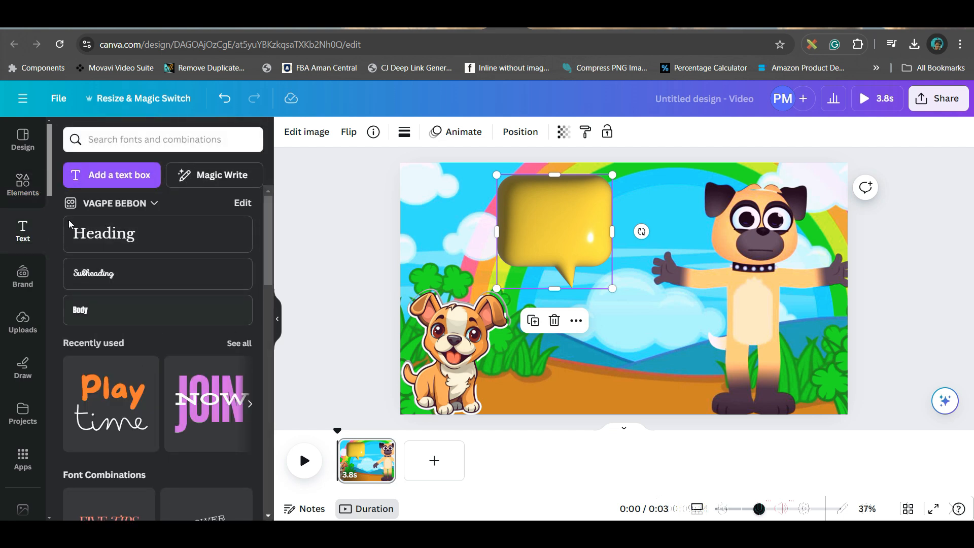
{"action": "left_click_drag", "start_coordinate": [121, 402], "coordinate": [709, 297]}
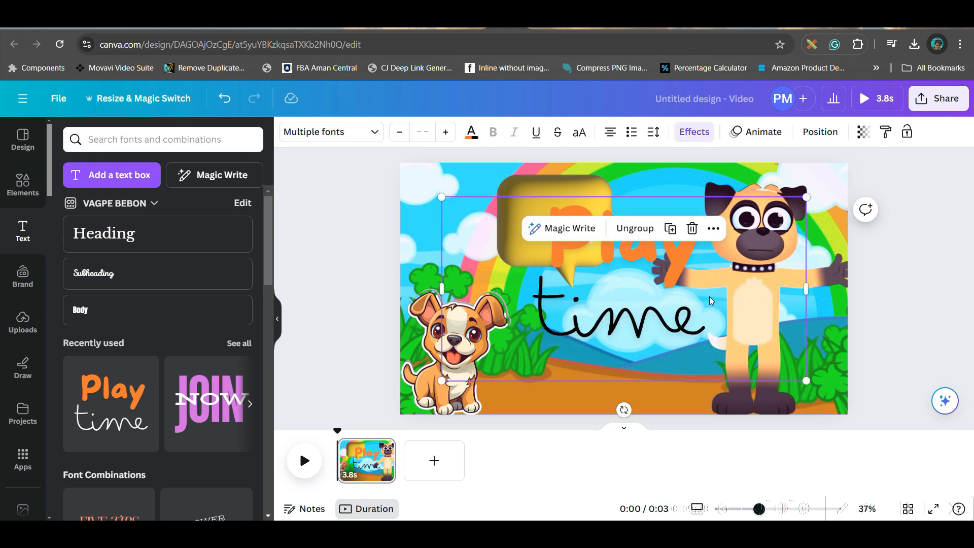
{"action": "left_click", "coordinate": [637, 234]}
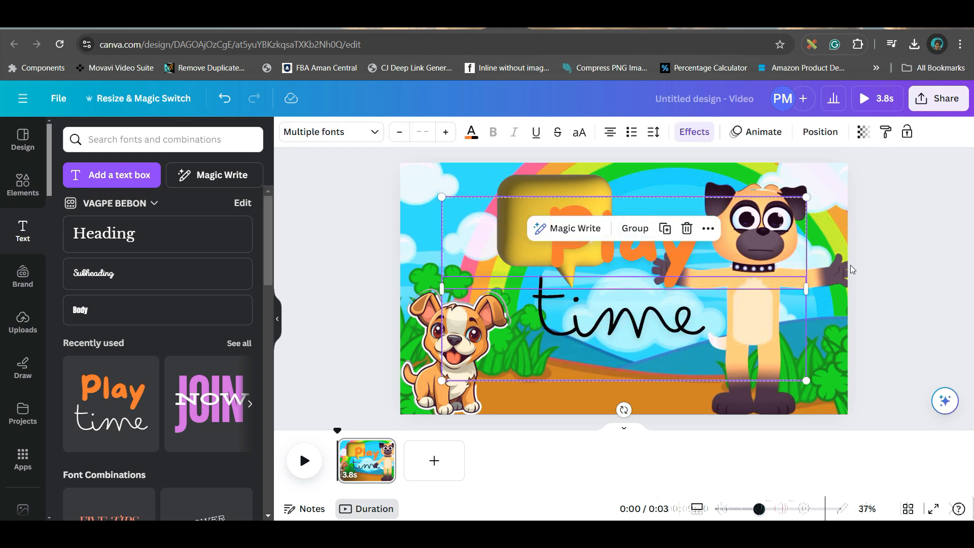
{"action": "left_click", "coordinate": [884, 268]}
- Scale the "time" text down to size 110, place it over the speech bubble and replace it with "baby dog"
{"action": "left_click", "coordinate": [768, 339]}
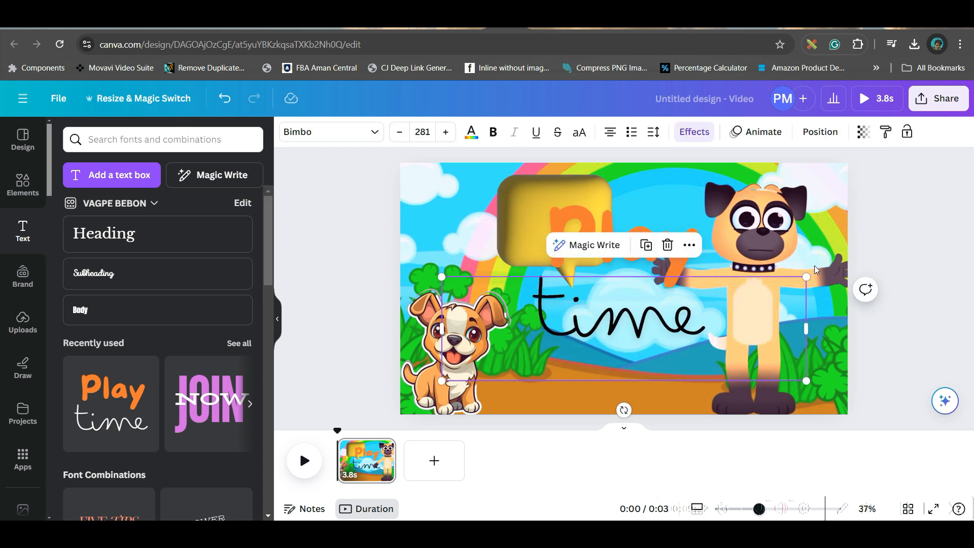
{"action": "left_click_drag", "start_coordinate": [808, 277], "coordinate": [580, 344]}
{"action": "left_click_drag", "start_coordinate": [523, 359], "coordinate": [568, 204]}
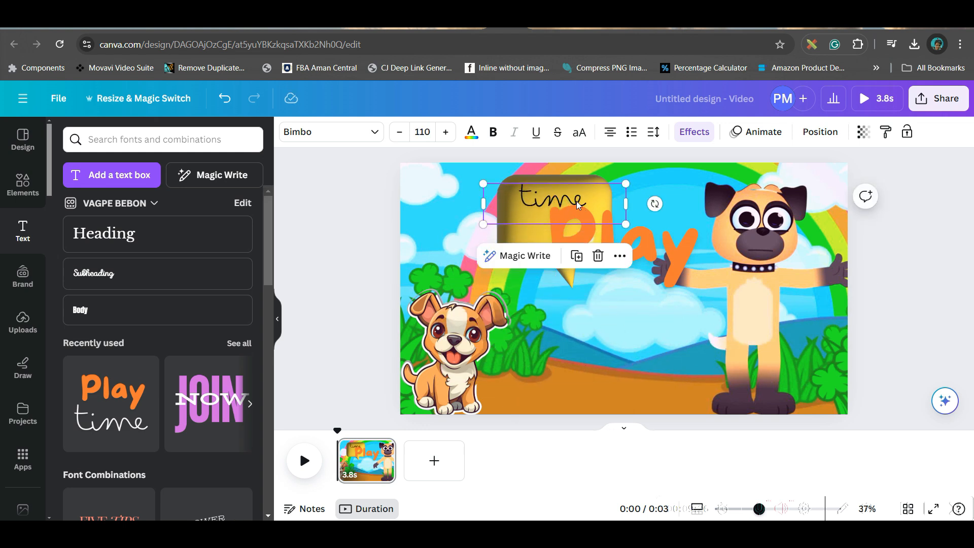
{"action": "double_click", "coordinate": [576, 201]}
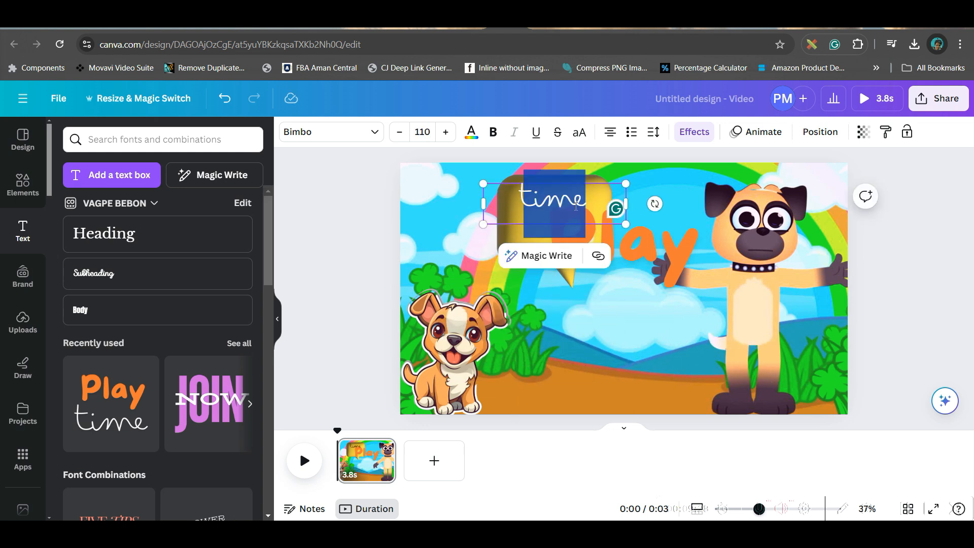
{"action": "type", "text": "baby dog"}
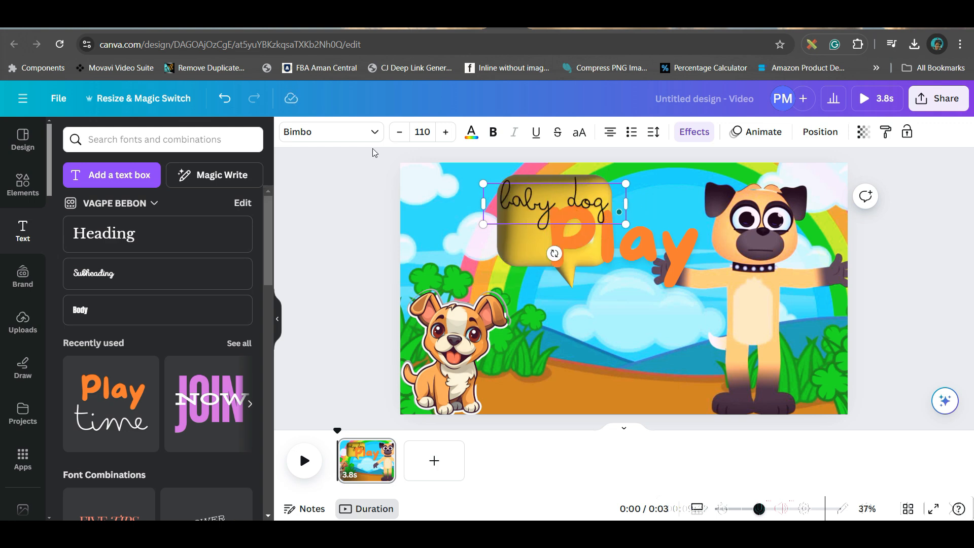
- Change the "baby dog" text's font to More Sugar, reduce it to size 70.5 and position it inside the bubble's upper part
{"action": "left_click", "coordinate": [376, 133]}
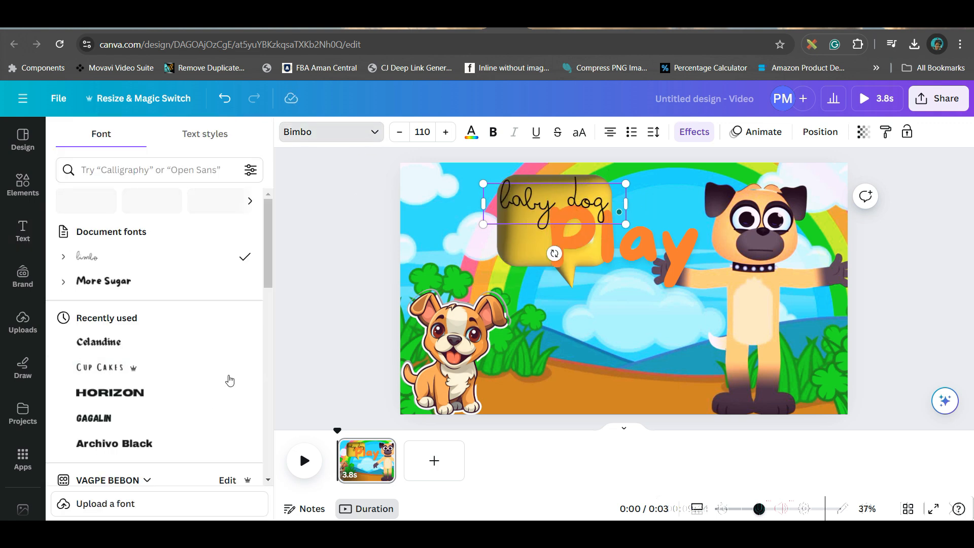
{"action": "left_click", "coordinate": [104, 281]}
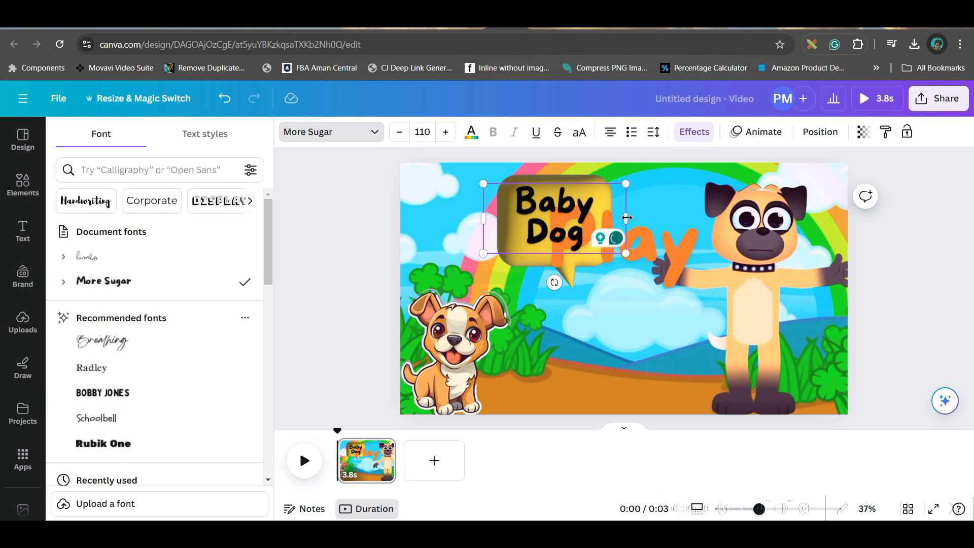
{"action": "left_click_drag", "start_coordinate": [651, 218], "coordinate": [590, 198]}
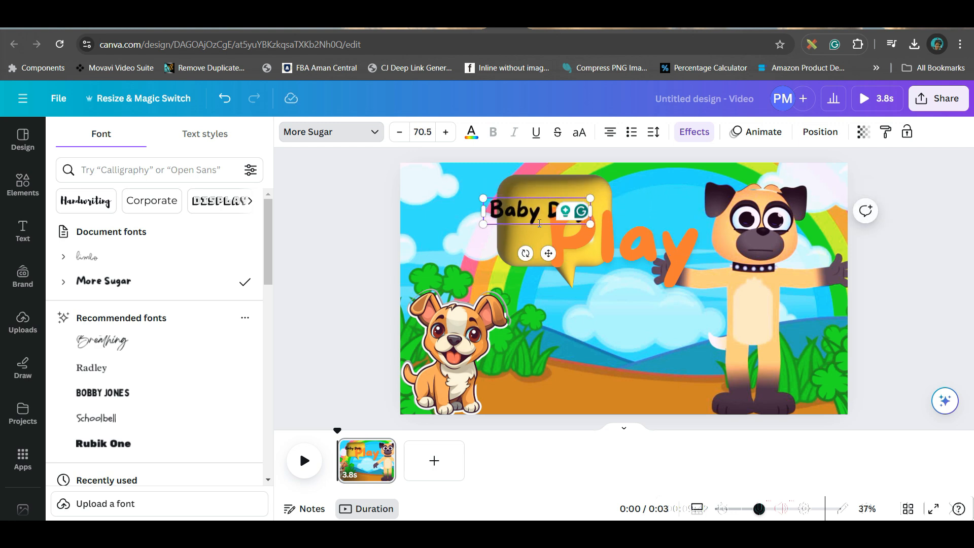
{"action": "left_click_drag", "start_coordinate": [558, 248], "coordinate": [562, 245]}
- Replace the large orange "Play" text with "PUPPY"
{"action": "left_click", "coordinate": [655, 246]}
{"action": "double_click", "coordinate": [670, 257]}
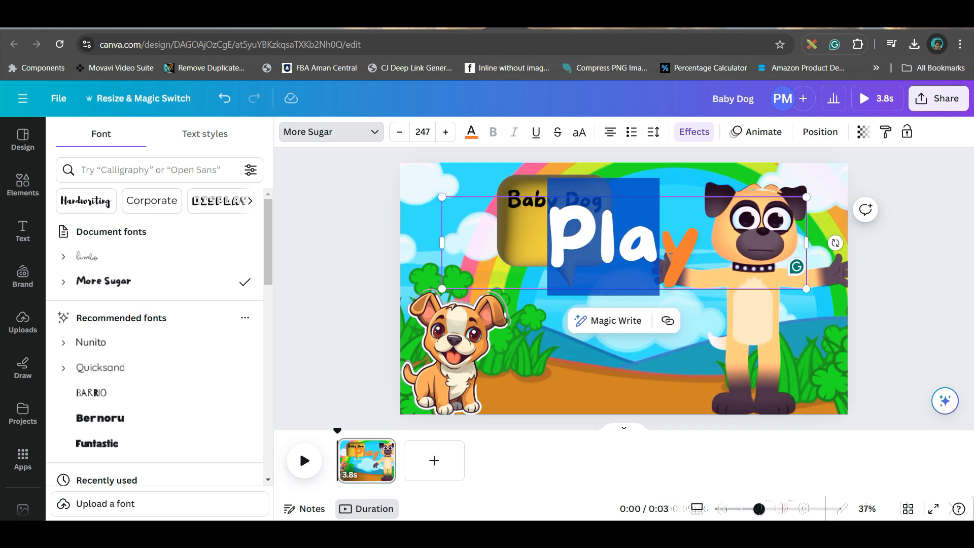
{"action": "double_click", "coordinate": [668, 258]}
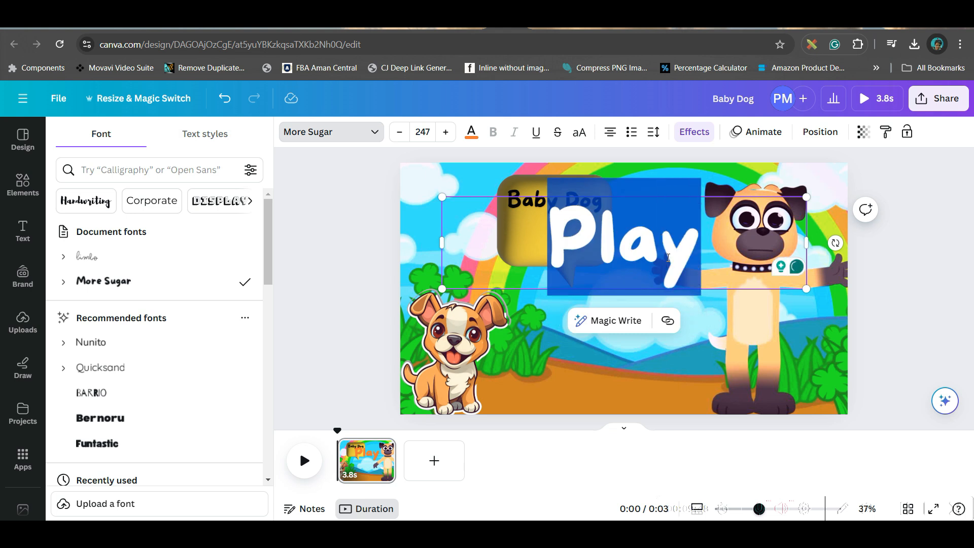
{"action": "type", "text": "PUPPY"}
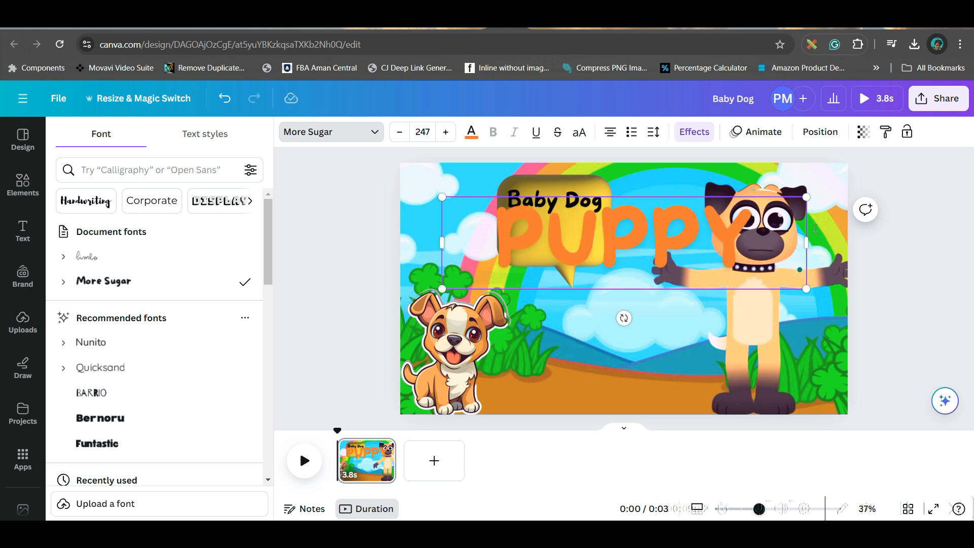
- Shrink the "PUPPY" text to size 58.5, place it in the speech bubble below "Baby Dog" and colour it red
{"action": "left_click_drag", "start_coordinate": [788, 210], "coordinate": [510, 280]}
{"action": "left_click_drag", "start_coordinate": [500, 320], "coordinate": [565, 280]}
{"action": "left_click", "coordinate": [471, 133]}
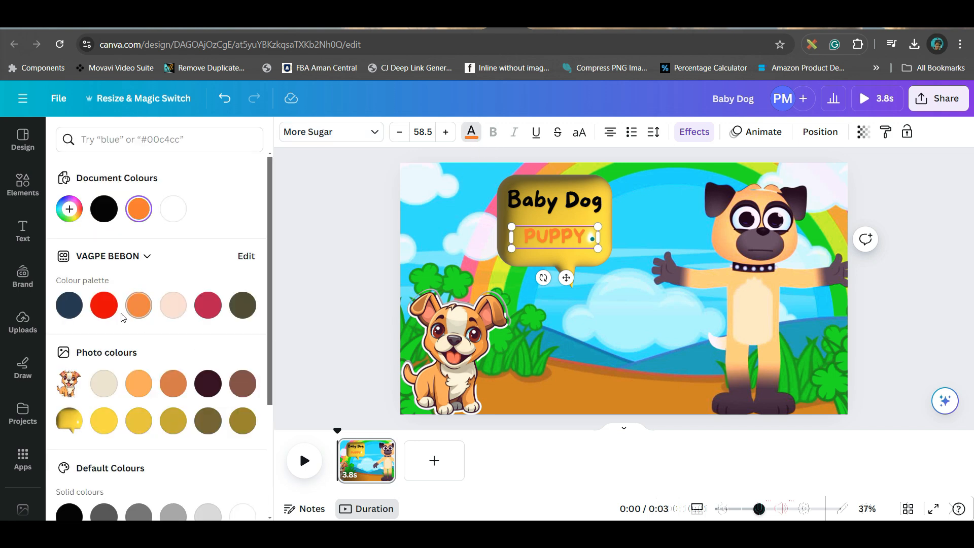
{"action": "left_click", "coordinate": [103, 305]}
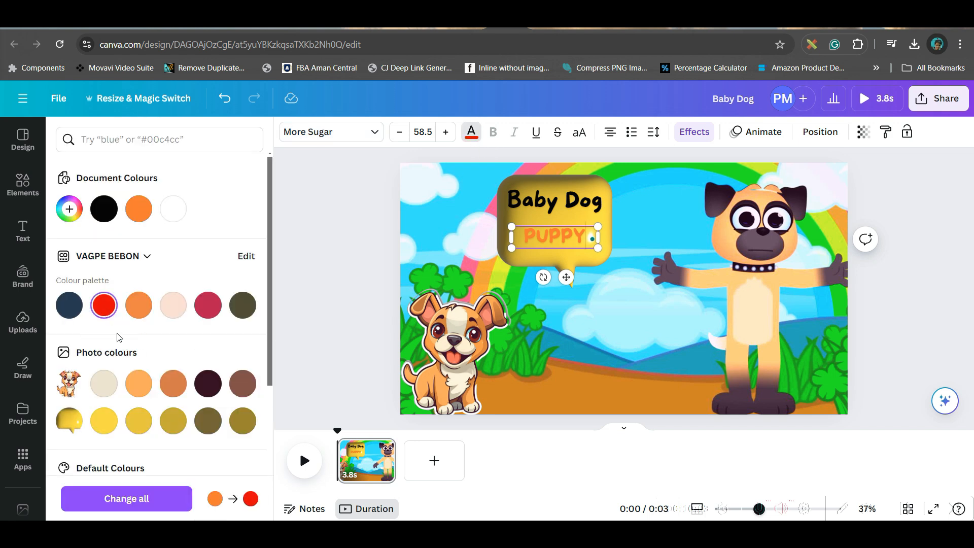
- Move the "Baby Dog" text slightly down in the bubble and apply the Succession text animation to it
{"action": "left_click_drag", "start_coordinate": [567, 202], "coordinate": [567, 207]}
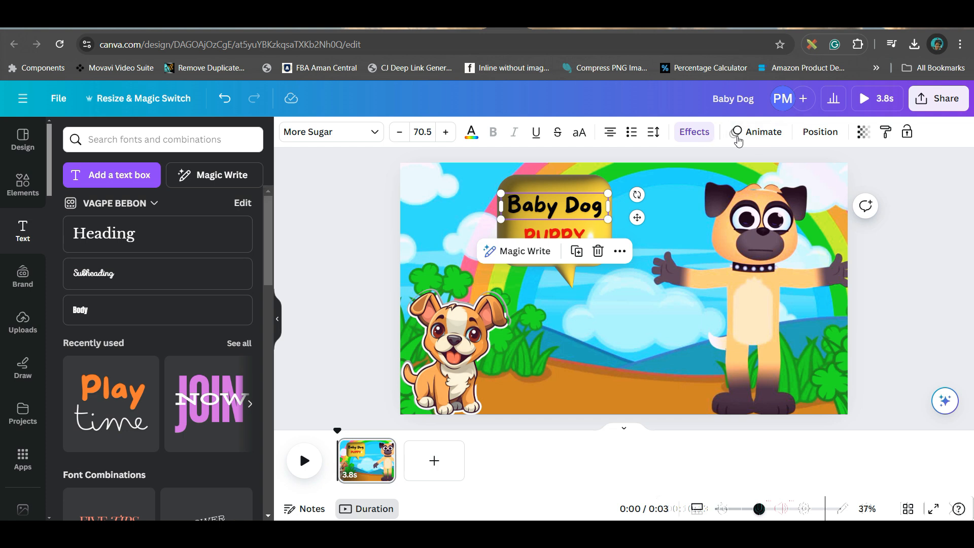
{"action": "left_click", "coordinate": [754, 133]}
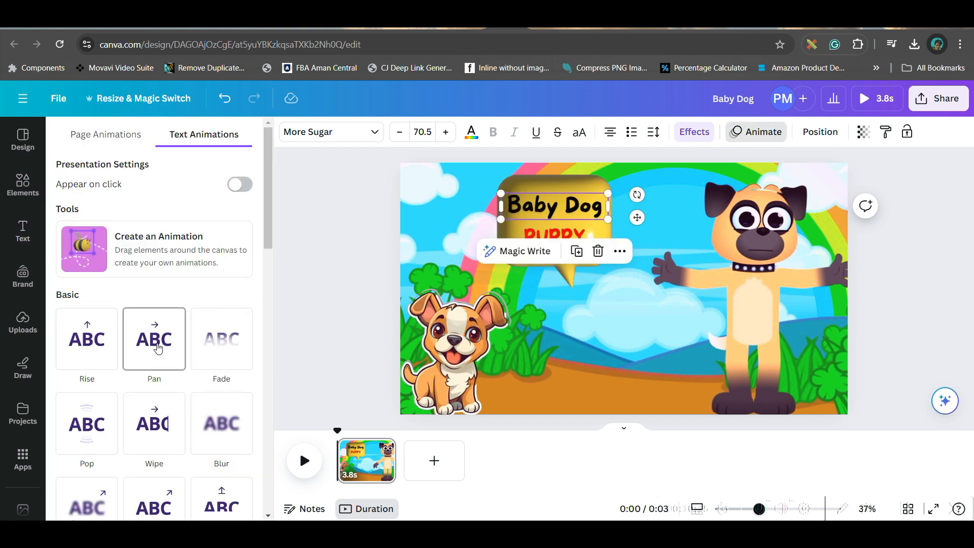
{"action": "scroll", "coordinate": [135, 428], "scroll_direction": "down", "scroll_amount": 2}
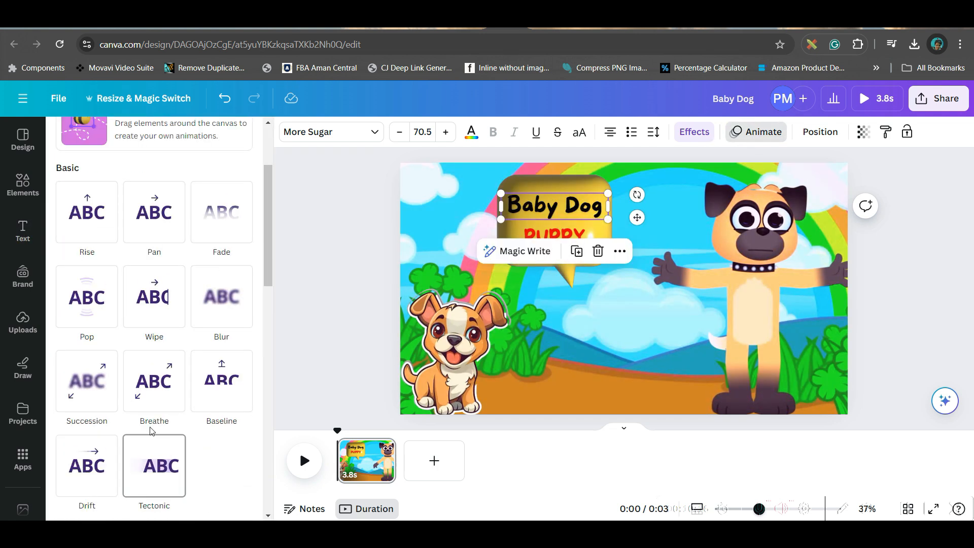
{"action": "left_click", "coordinate": [105, 383]}
{"action": "scroll", "coordinate": [152, 391], "scroll_direction": "down", "scroll_amount": 3}
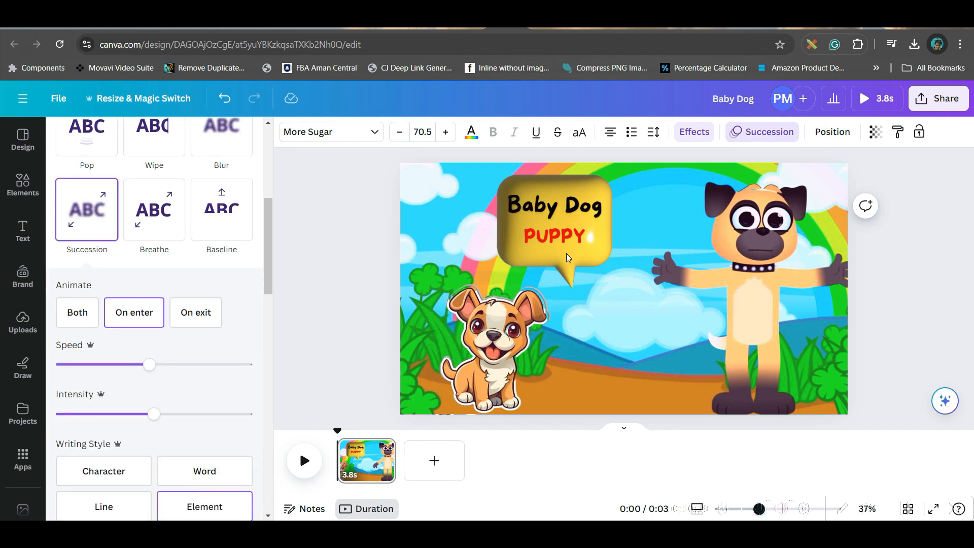
- Try the Shift animation on the "PUPPY" text, then apply the Typewriter animation instead
{"action": "left_click", "coordinate": [528, 245]}
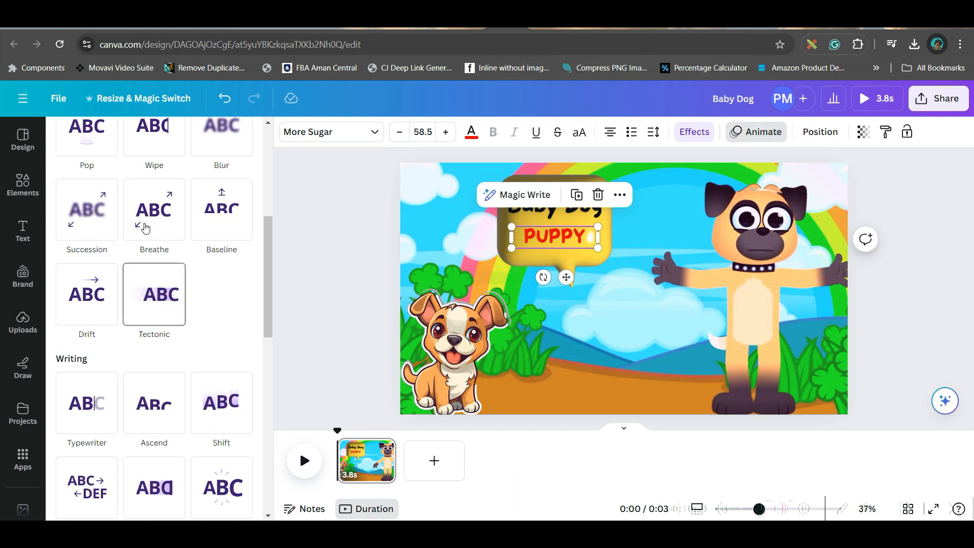
{"action": "left_click", "coordinate": [224, 402]}
{"action": "scroll", "coordinate": [233, 419], "scroll_direction": "down", "scroll_amount": 4}
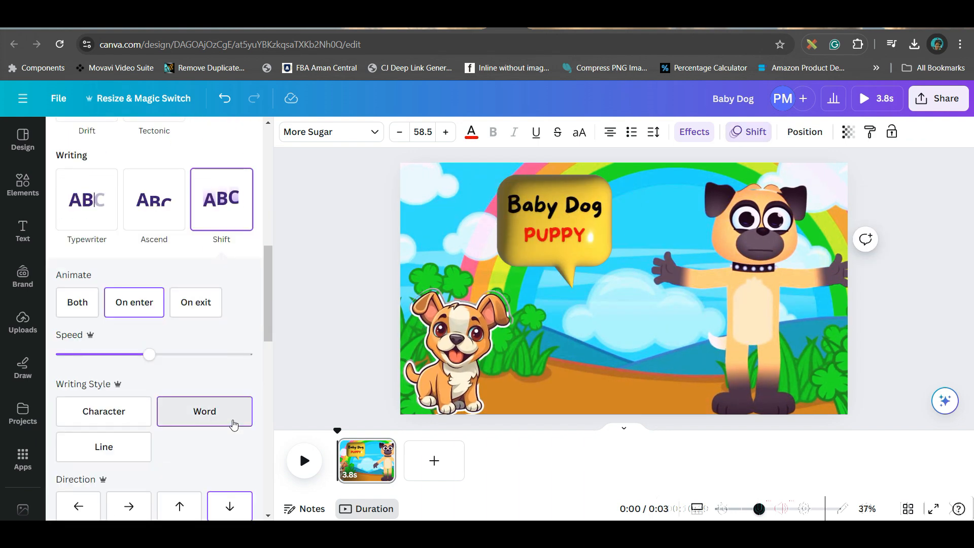
{"action": "left_click", "coordinate": [89, 209]}
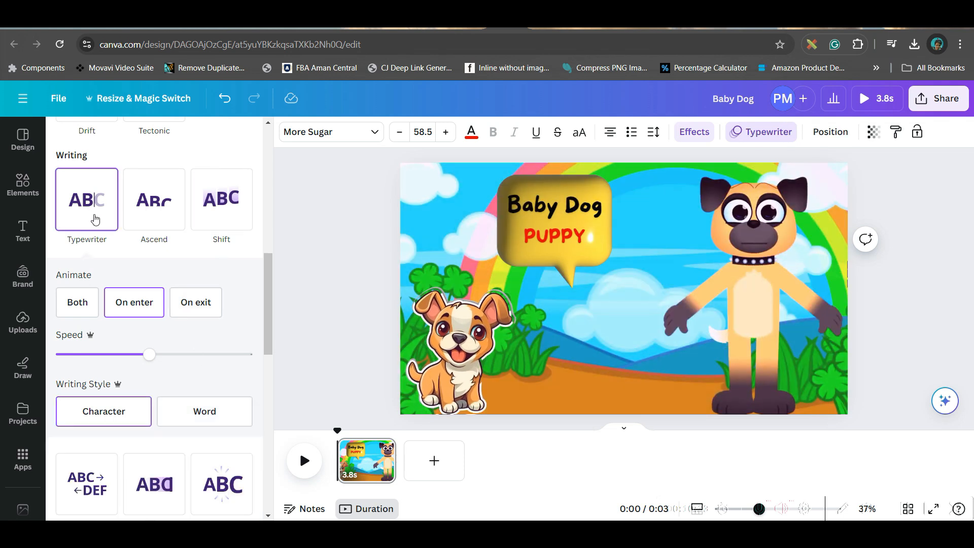
- Apply the Pulse motion effect to the yellow speech bubble
{"action": "left_click", "coordinate": [549, 186]}
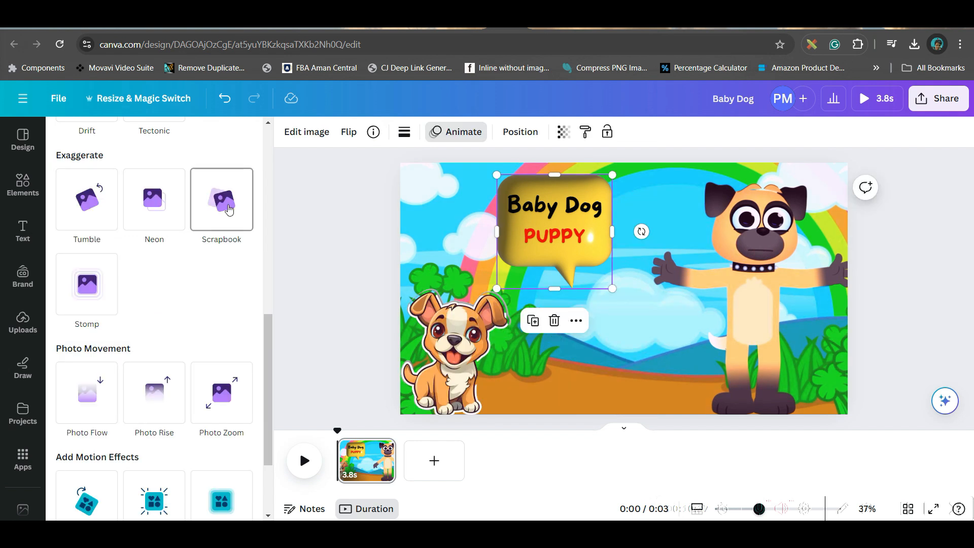
{"action": "scroll", "coordinate": [87, 213], "scroll_direction": "down", "scroll_amount": 2}
{"action": "left_click", "coordinate": [222, 380]}
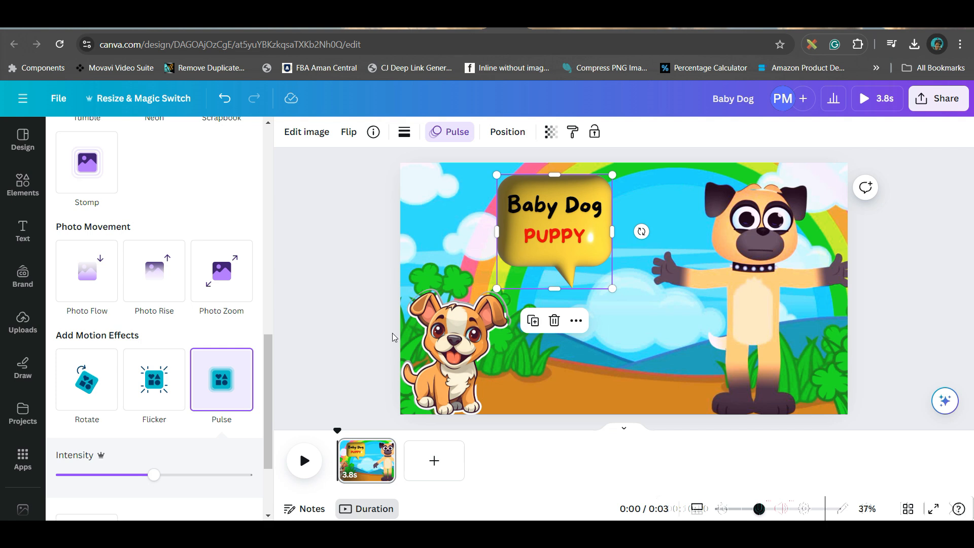
- Search the elements for "Grass", add the grass graphic with orange flowers and place it in the page's lower-left corner
{"action": "left_click", "coordinate": [23, 181]}
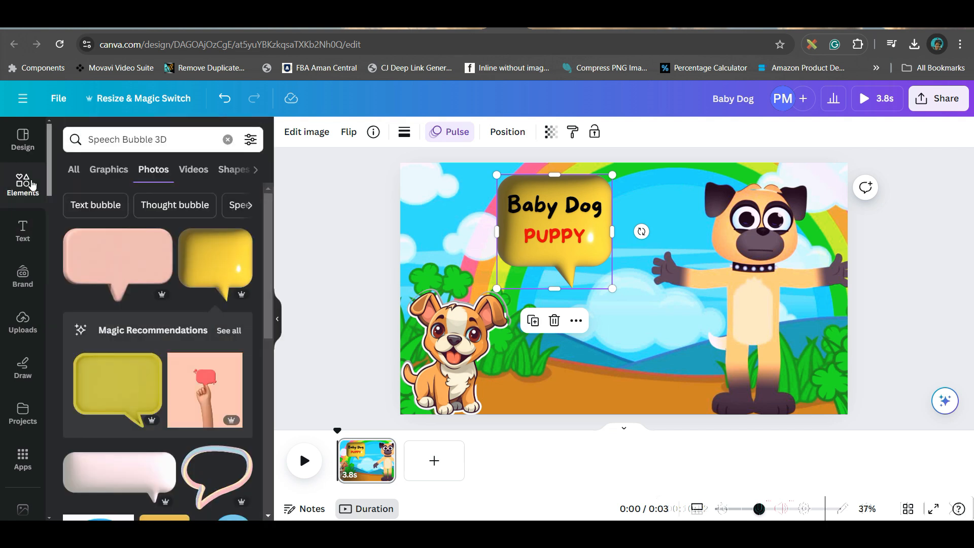
{"action": "left_click", "coordinate": [228, 140]}
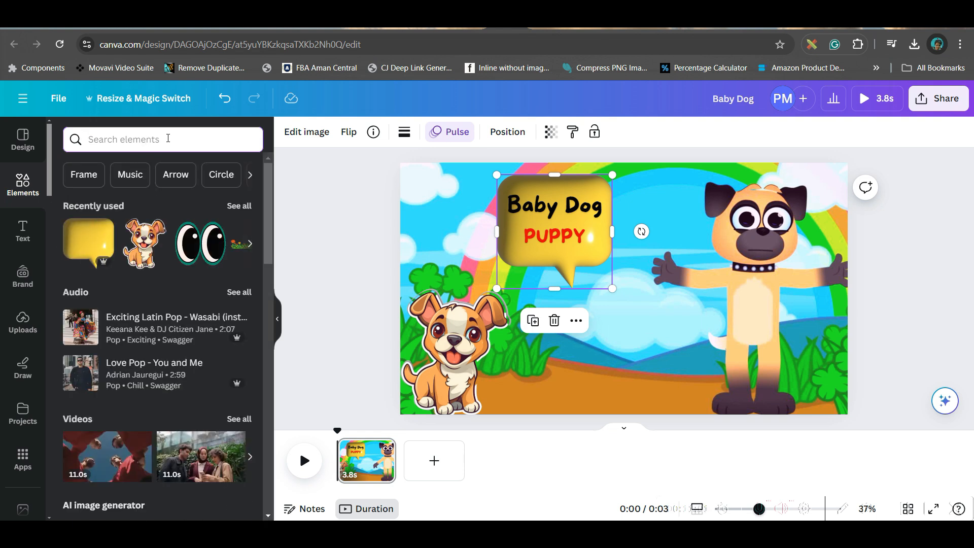
{"action": "type", "text": "Grass"}
{"action": "key", "text": "Return"}
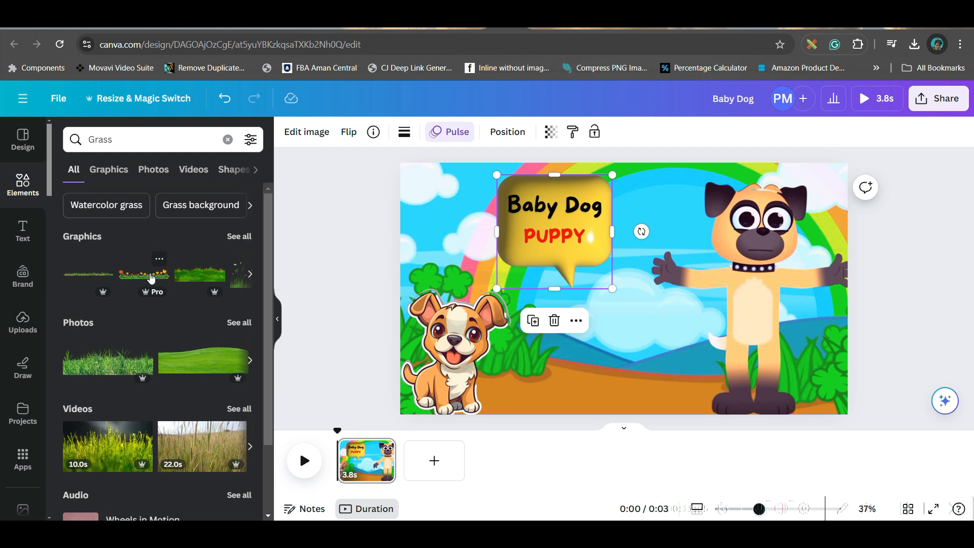
{"action": "left_click", "coordinate": [150, 277]}
{"action": "left_click_drag", "start_coordinate": [670, 303], "coordinate": [533, 408]}
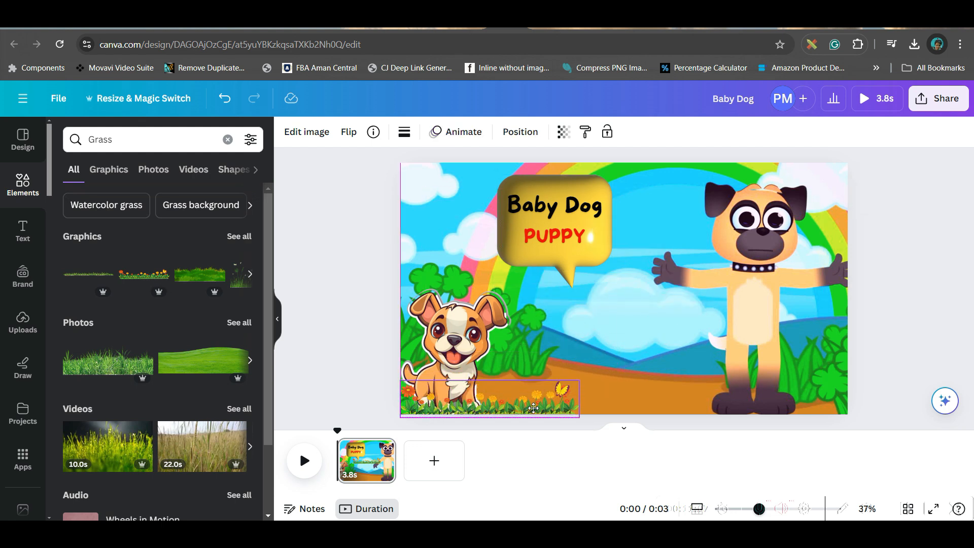
- Duplicate the flowered grass and arrange the copies so it runs along the page's whole lower edge
{"action": "left_click", "coordinate": [468, 349]}
{"action": "left_click_drag", "start_coordinate": [525, 406], "coordinate": [851, 397]}
{"action": "left_click", "coordinate": [635, 346]}
- Search the elements for "Birds" and add the animated purple and white bird graphic to the page
{"action": "left_click", "coordinate": [145, 139]}
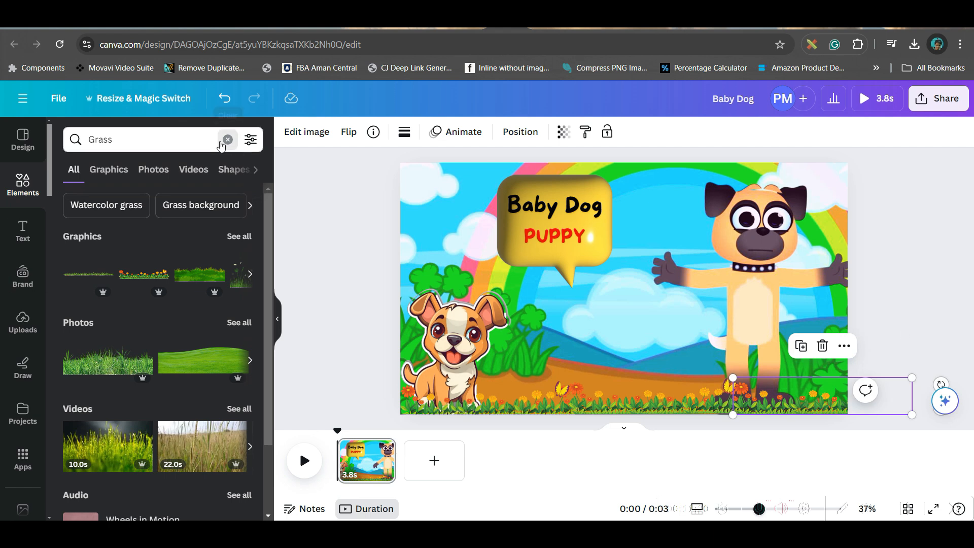
{"action": "type", "text": "Birds"}
{"action": "key", "text": "Return"}
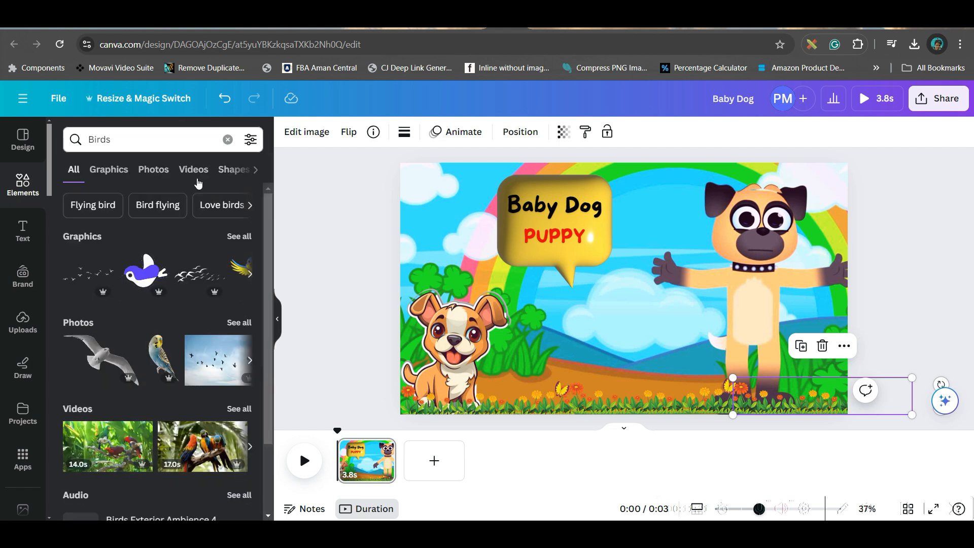
{"action": "left_click", "coordinate": [239, 237]}
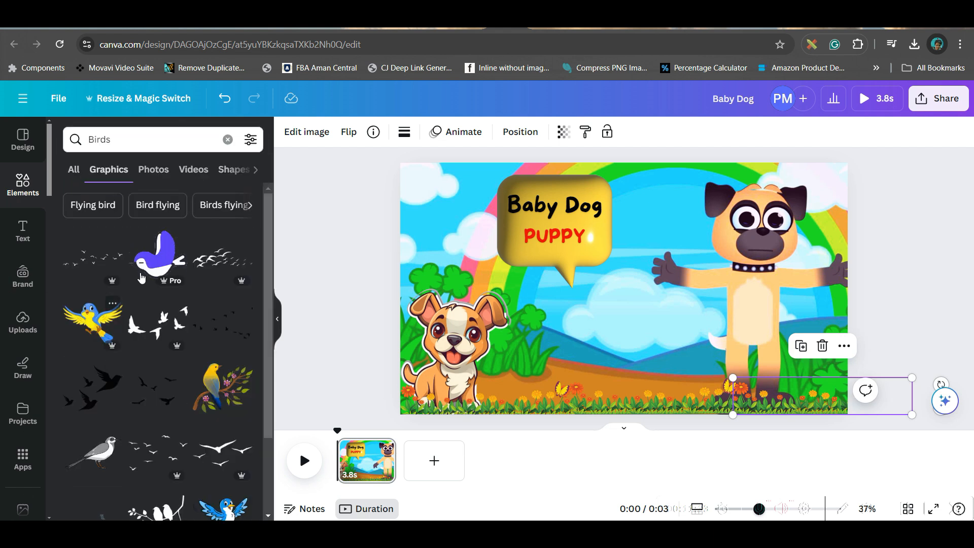
{"action": "left_click", "coordinate": [142, 274]}
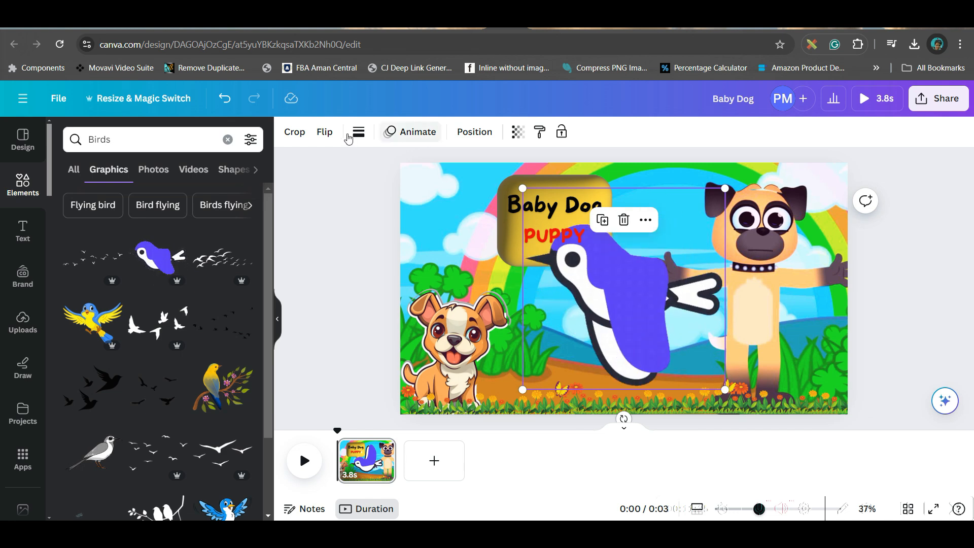
- Flip the bird horizontally, shrink it to about 156 px wide, rotate it about 14° and place it in the page's upper-left corner
{"action": "left_click", "coordinate": [325, 132]}
{"action": "left_click", "coordinate": [365, 164]}
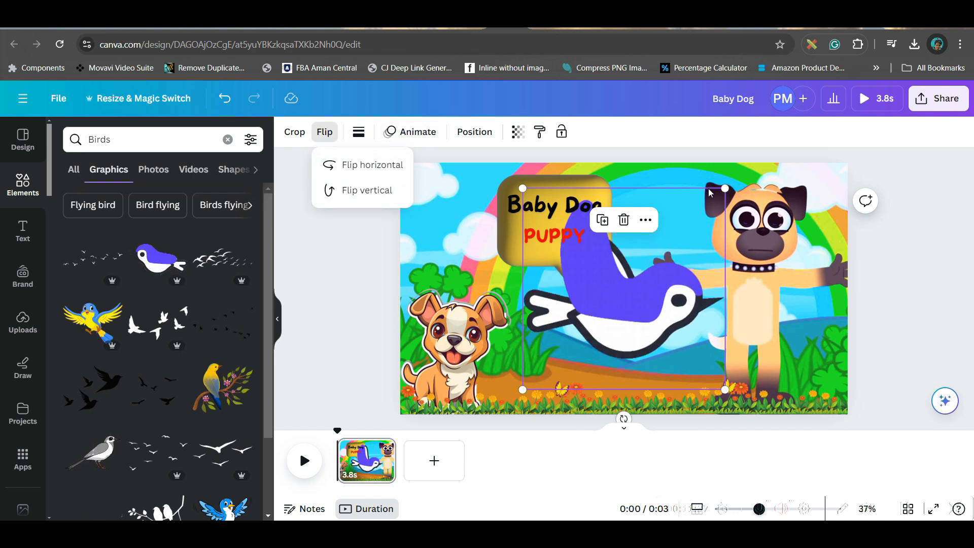
{"action": "left_click_drag", "start_coordinate": [724, 189], "coordinate": [548, 336]}
{"action": "left_click_drag", "start_coordinate": [548, 412], "coordinate": [429, 235]}
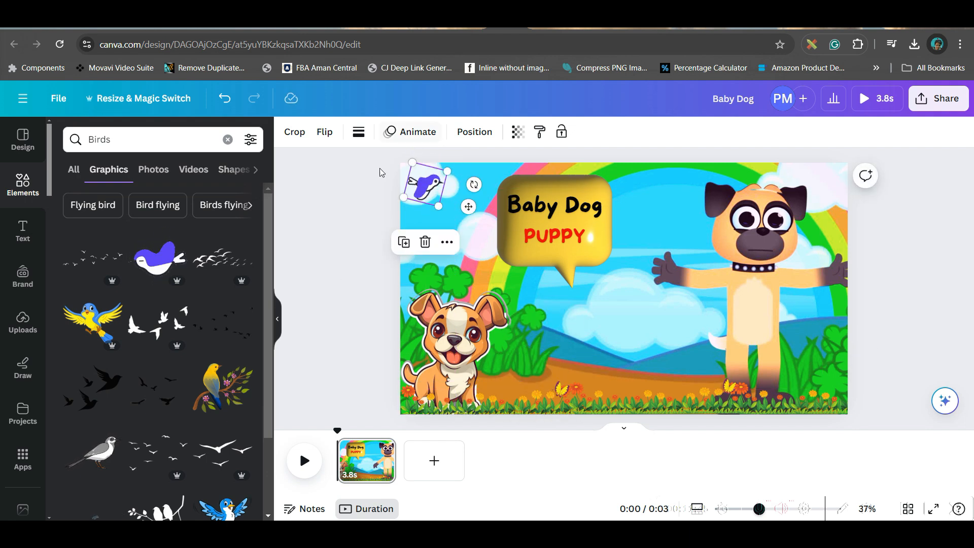
- Create a custom animation that flies the bird along a wavy path across the sky to the right edge, with Smooth movement
{"action": "left_click", "coordinate": [421, 133]}
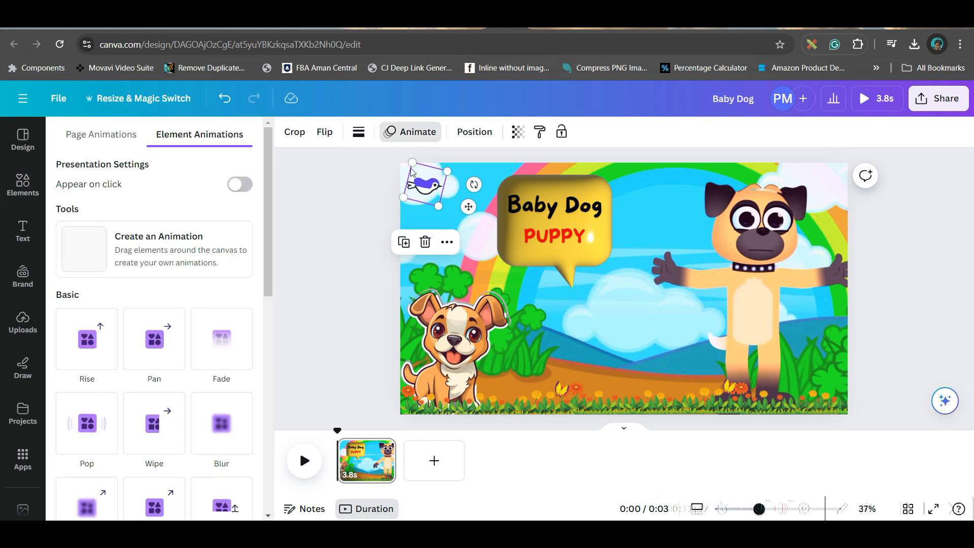
{"action": "left_click", "coordinate": [180, 244]}
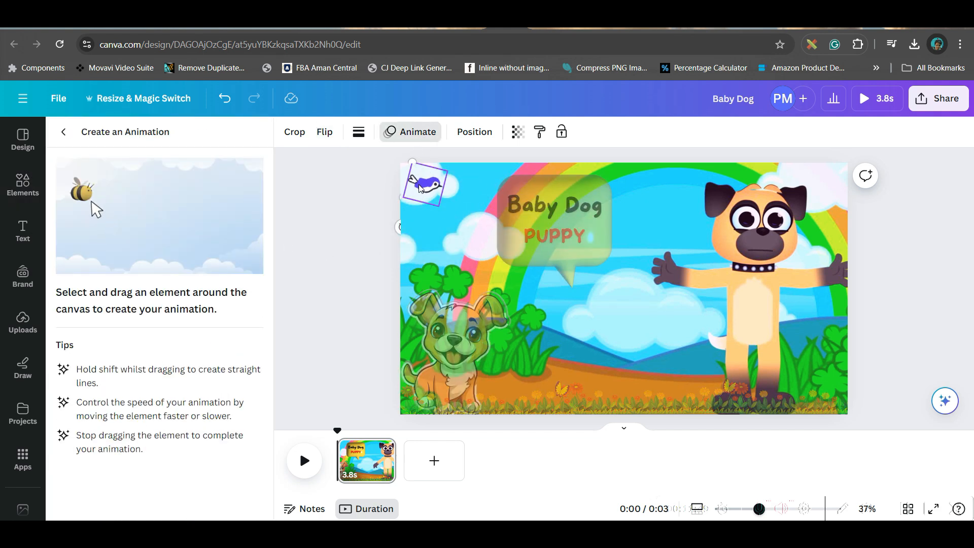
{"action": "mouse_move", "coordinate": [522, 193]}
{"action": "left_mouse_down"}
{"action": "mouse_move", "coordinate": [599, 203]}
{"action": "mouse_move", "coordinate": [838, 194]}
{"action": "left_mouse_up"}
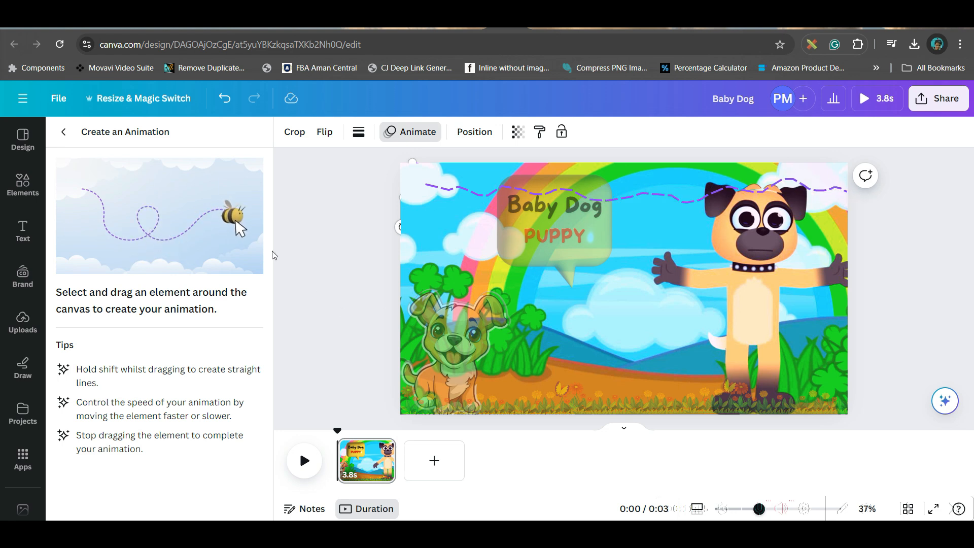
{"action": "left_click", "coordinate": [152, 192]}
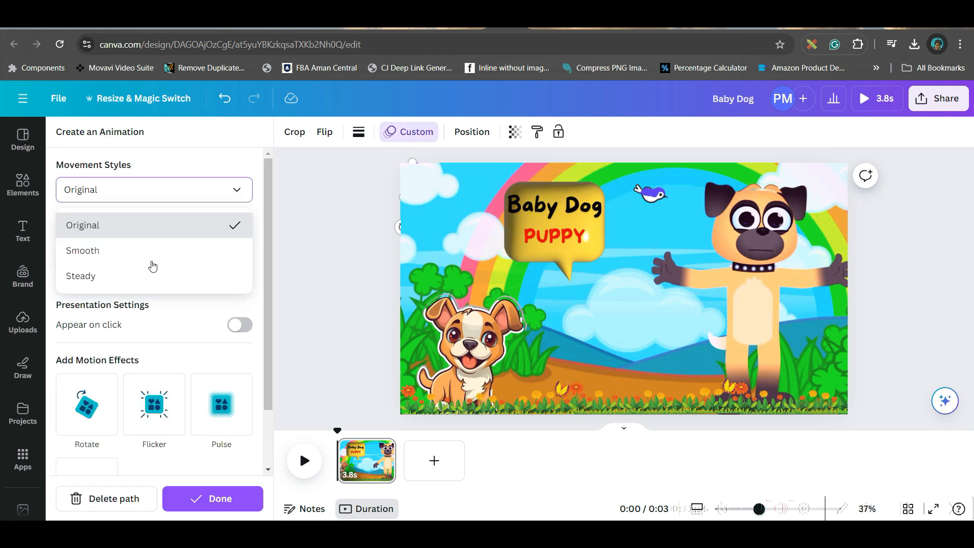
{"action": "left_click", "coordinate": [100, 250]}
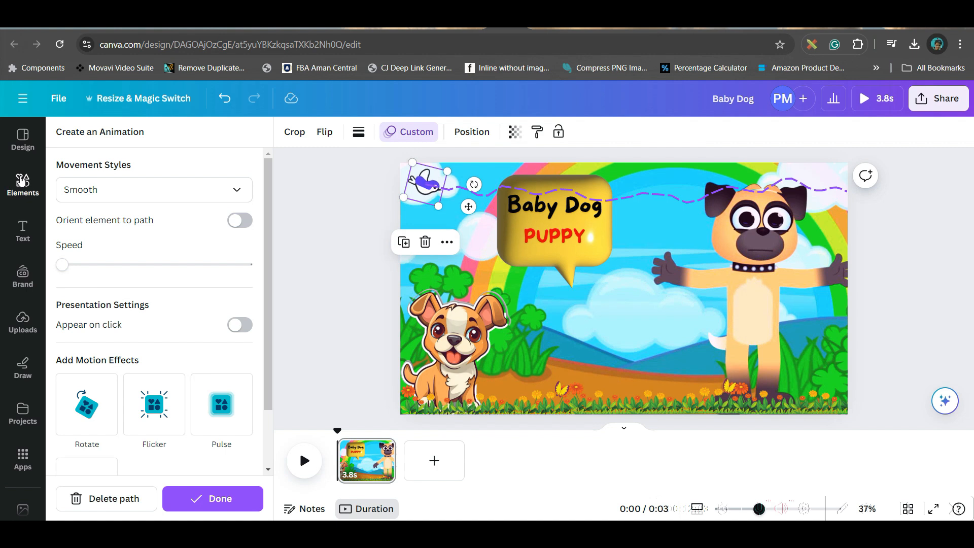
{"action": "key", "text": "Escape"}
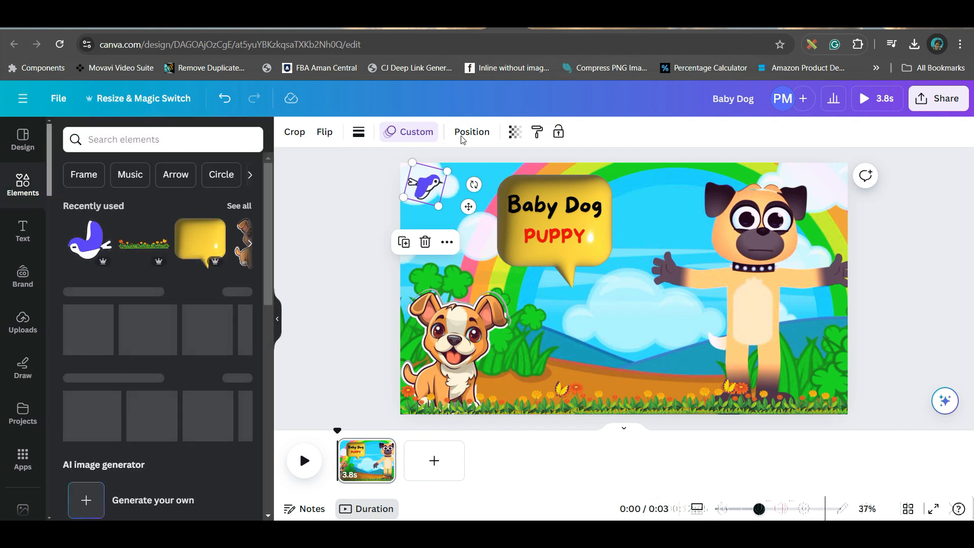
- Move the bird's layer below the speech bubble and just above the puppy
{"action": "left_click", "coordinate": [470, 132]}
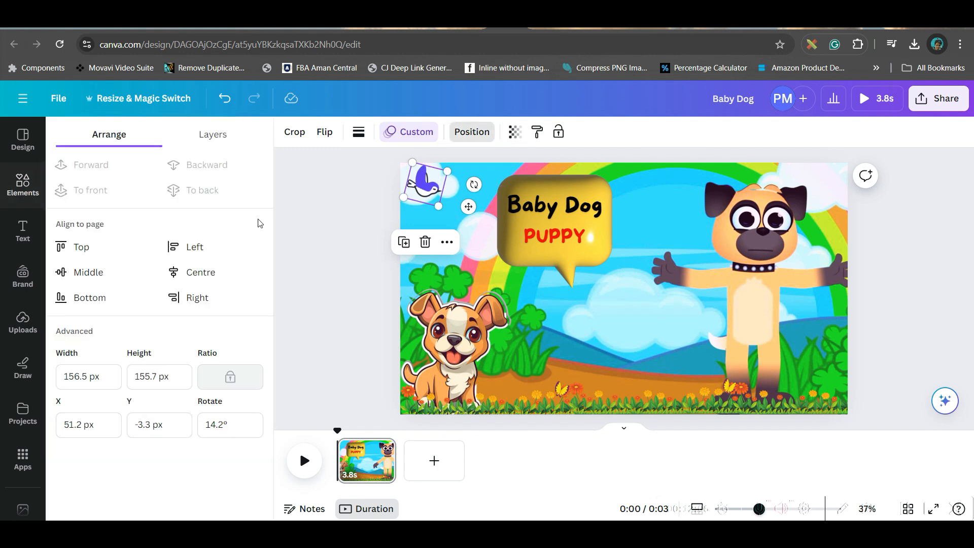
{"action": "left_click", "coordinate": [234, 138]}
{"action": "left_click_drag", "start_coordinate": [158, 292], "coordinate": [162, 440]}
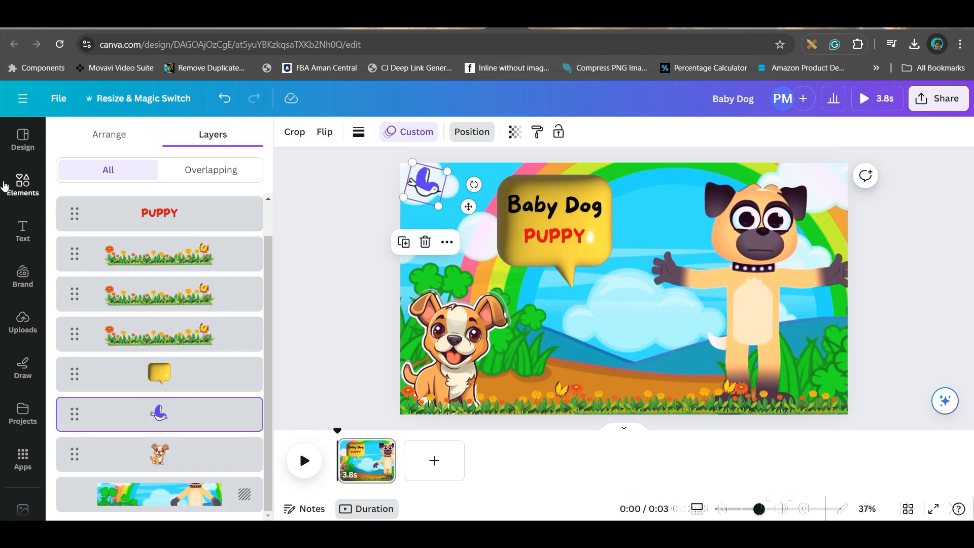
- Search the elements for "Cloud"
{"action": "left_click", "coordinate": [23, 183]}
{"action": "left_click", "coordinate": [163, 140]}
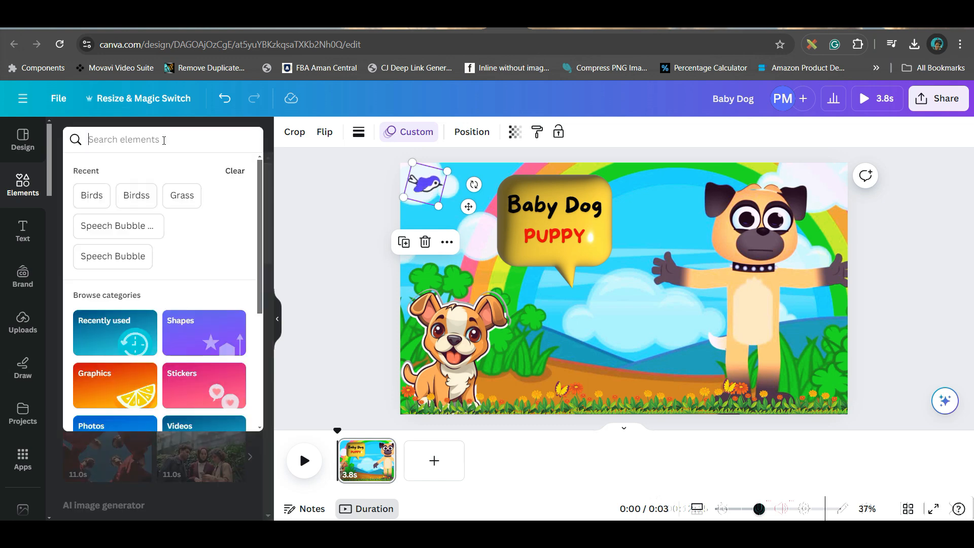
{"action": "type", "text": "Cloud"}
{"action": "key", "text": "Return"}
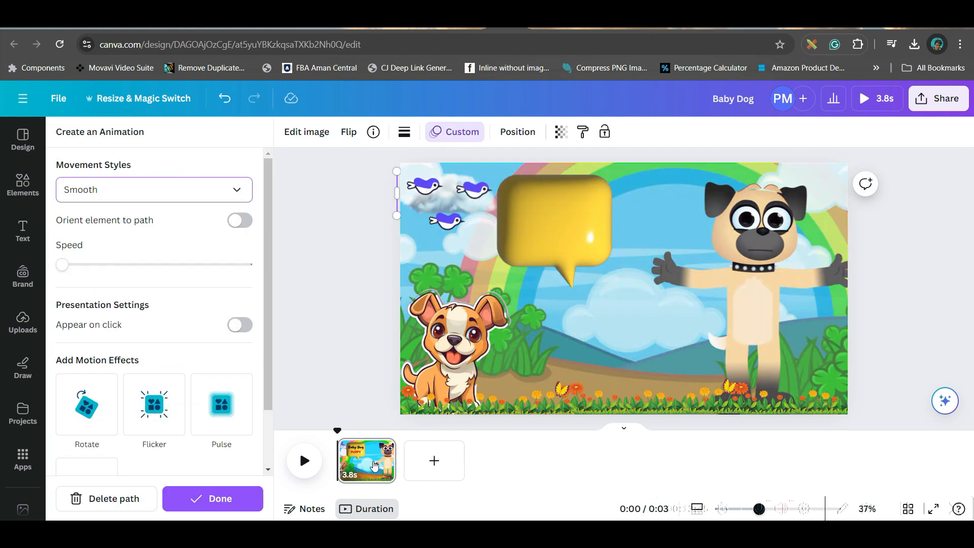
- Play the page to preview the finished animation with its moving elements
{"action": "left_click", "coordinate": [23, 184]}
{"action": "left_click", "coordinate": [306, 460]}
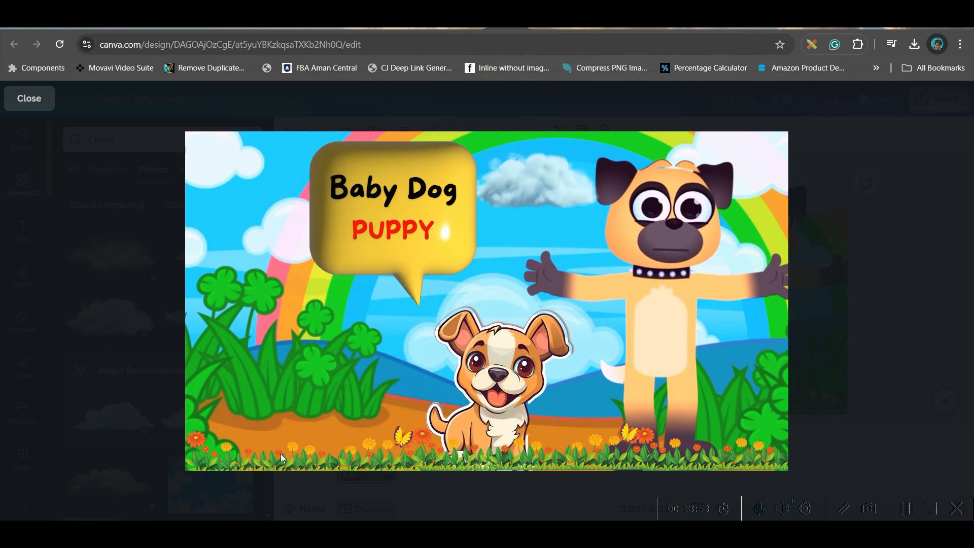
- Move the two upper bird layers together below the speech bubble layer, just above the third bird
{"action": "key", "text": "Escape"}
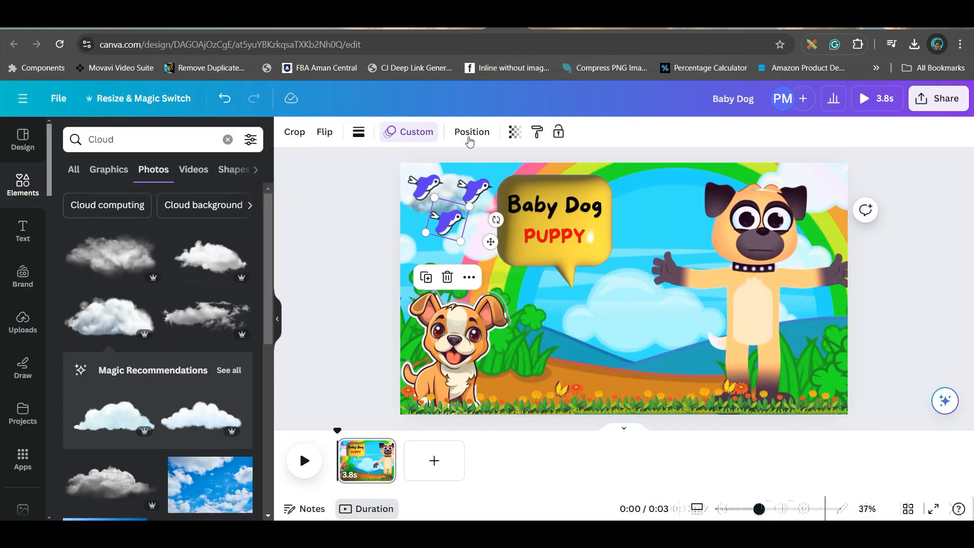
{"action": "left_click", "coordinate": [472, 131]}
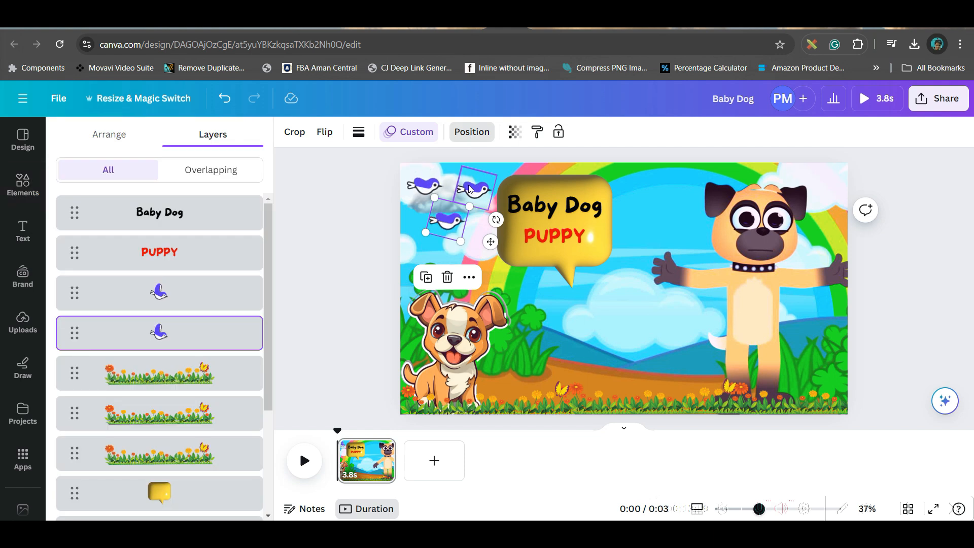
{"action": "left_click", "coordinate": [446, 219], "text": "shift"}
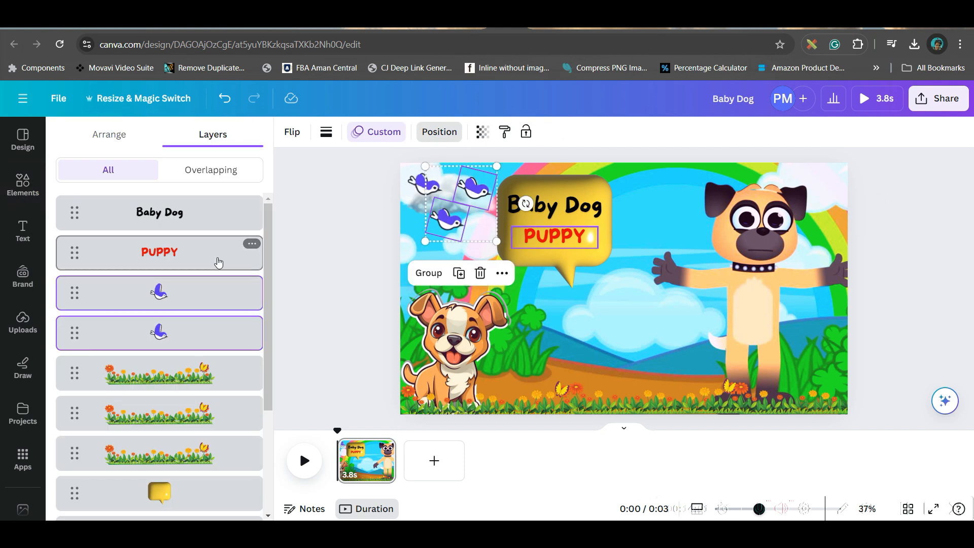
{"action": "left_click_drag", "start_coordinate": [204, 298], "coordinate": [188, 341]}
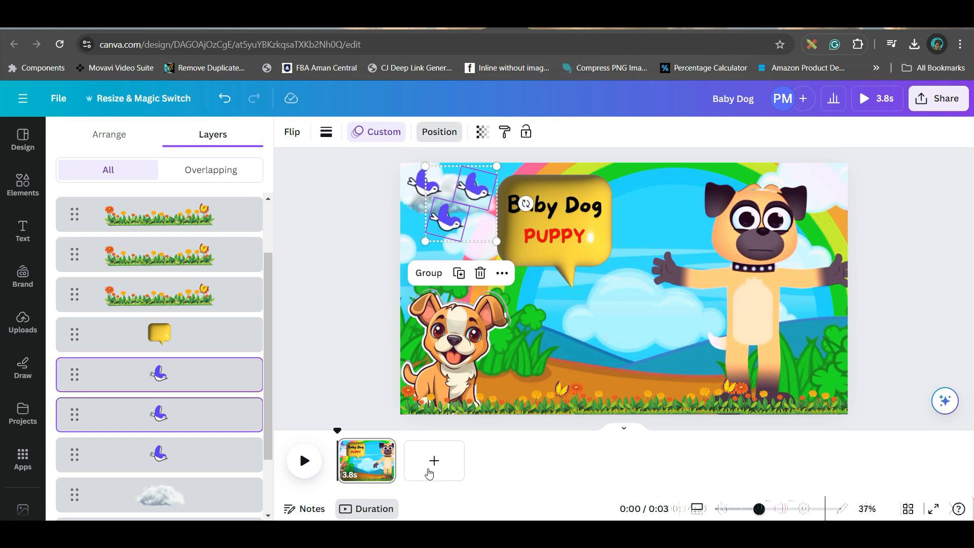
- Add a blank second page and try the uploaded lion video on it
{"action": "left_click", "coordinate": [434, 463]}
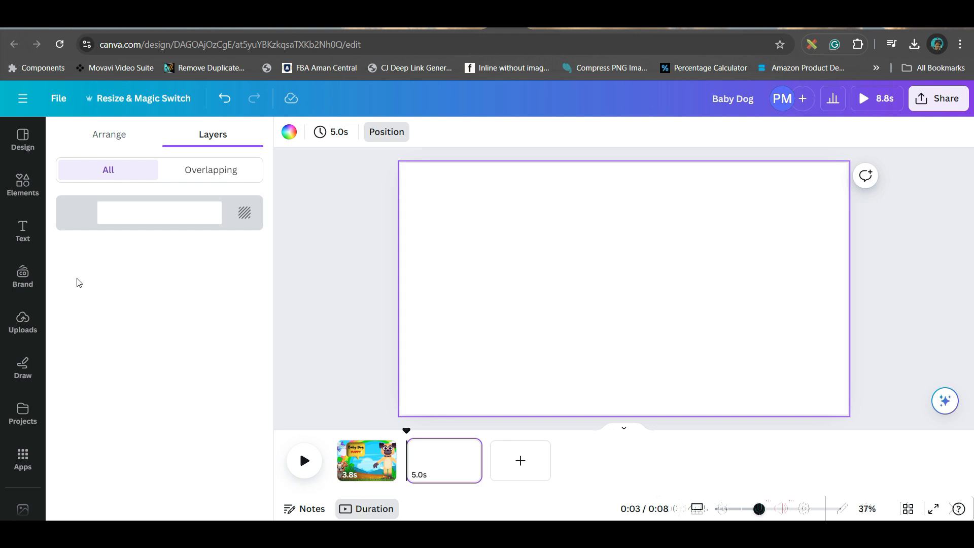
{"action": "left_click", "coordinate": [24, 323]}
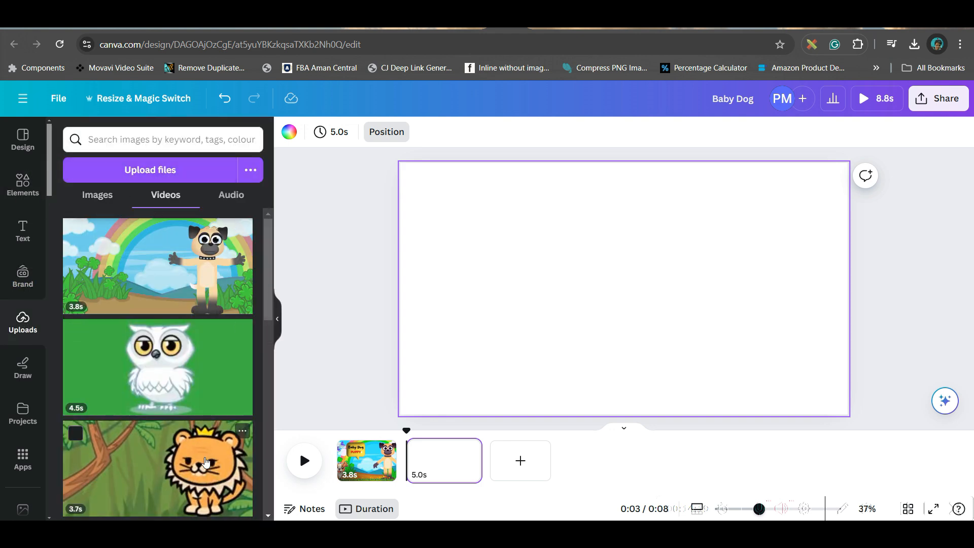
{"action": "left_click", "coordinate": [203, 467]}
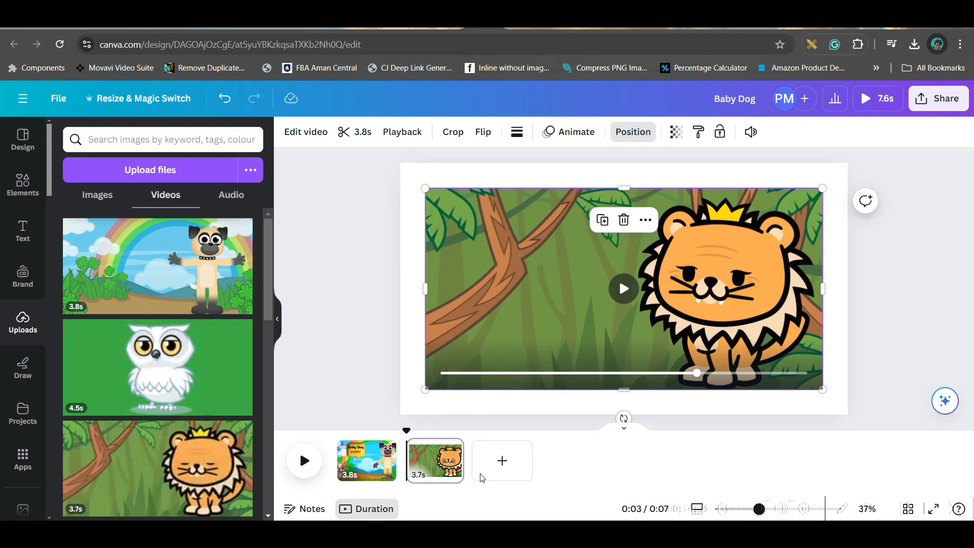
{"action": "left_click", "coordinate": [625, 221]}
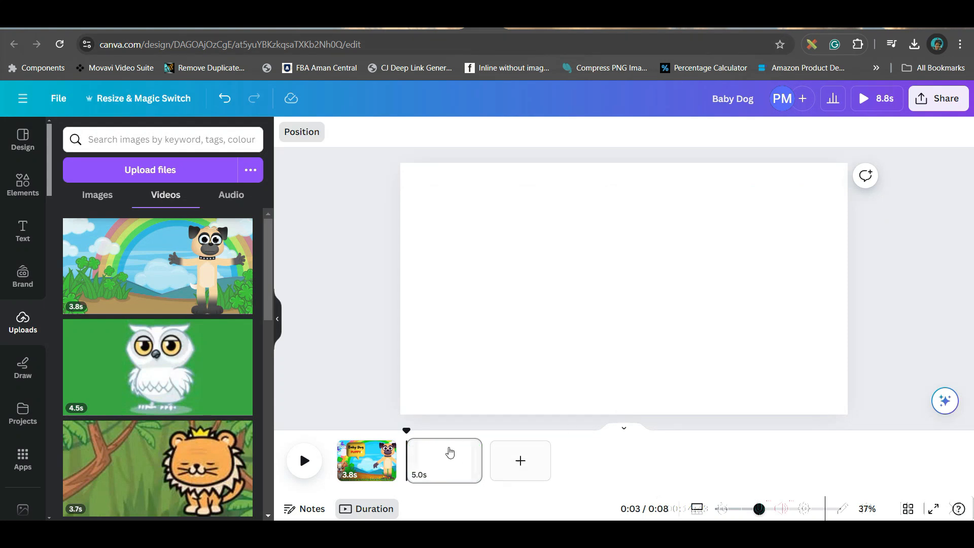
- Download only Page 1 of the Baby Dog design as a 1080p MP4 video
{"action": "left_click", "coordinate": [936, 102]}
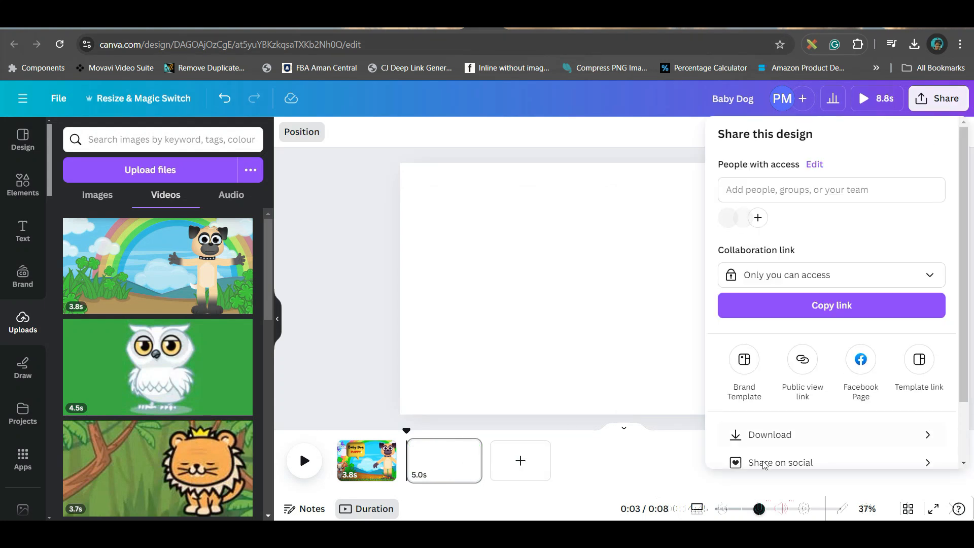
{"action": "left_click", "coordinate": [779, 435]}
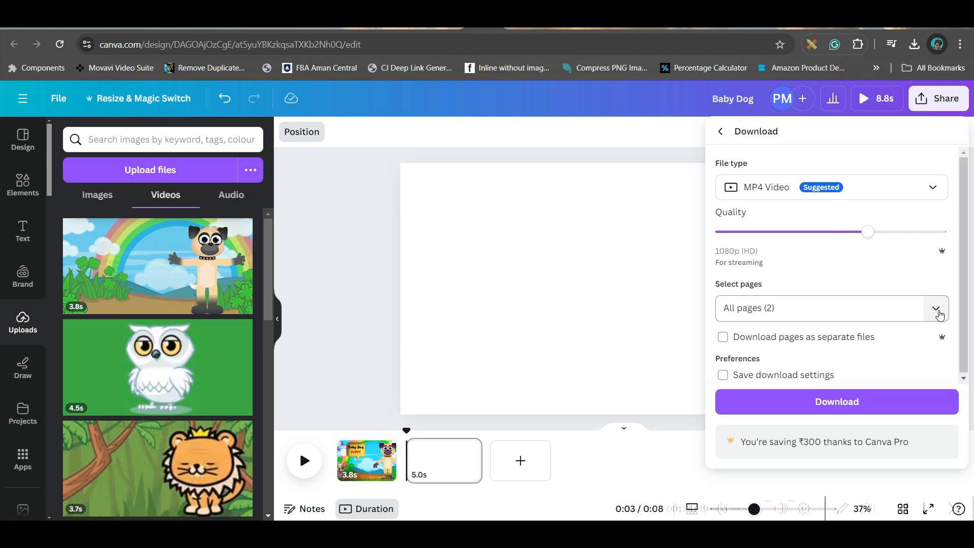
{"action": "left_click", "coordinate": [936, 308]}
{"action": "left_click", "coordinate": [936, 344]}
{"action": "left_click", "coordinate": [937, 381]}
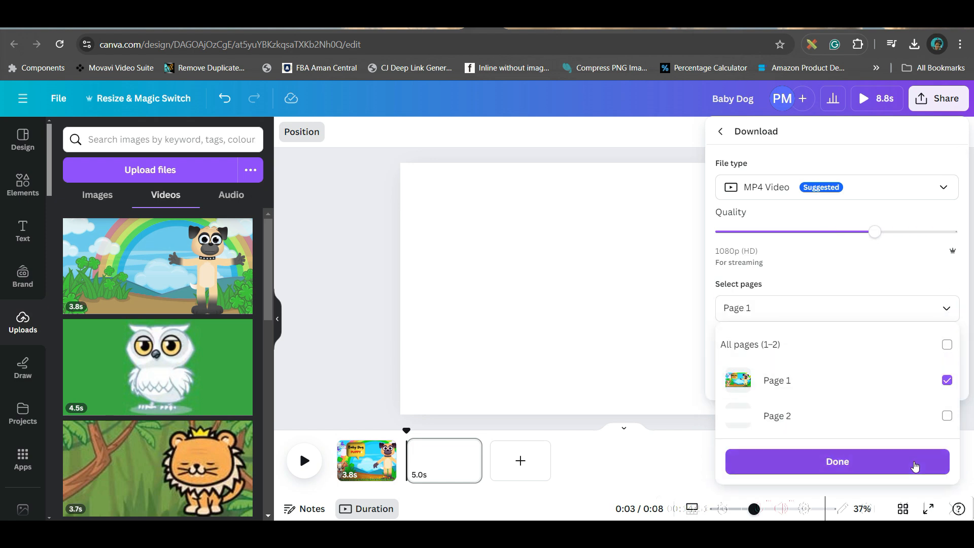
{"action": "left_click", "coordinate": [908, 466]}
{"action": "left_click", "coordinate": [874, 382]}
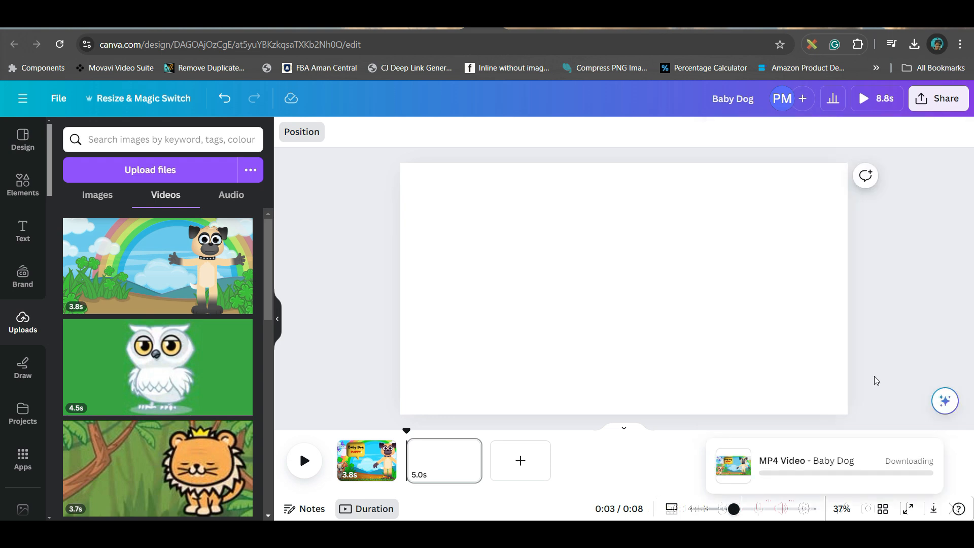
- In the Time design, upload the finished Baby Dog video and place it full-frame on the blank fourth page
{"action": "left_click", "coordinate": [554, 29]}
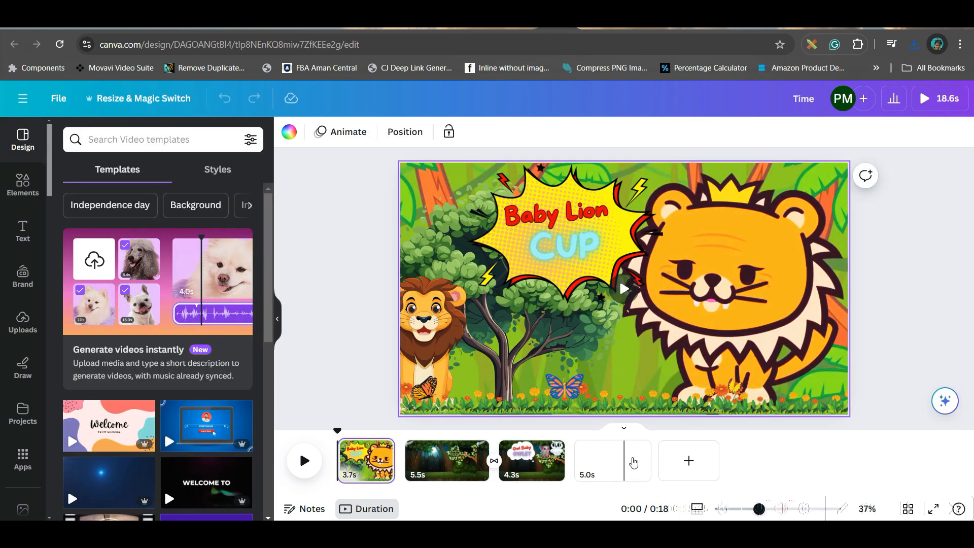
{"action": "left_click", "coordinate": [611, 462]}
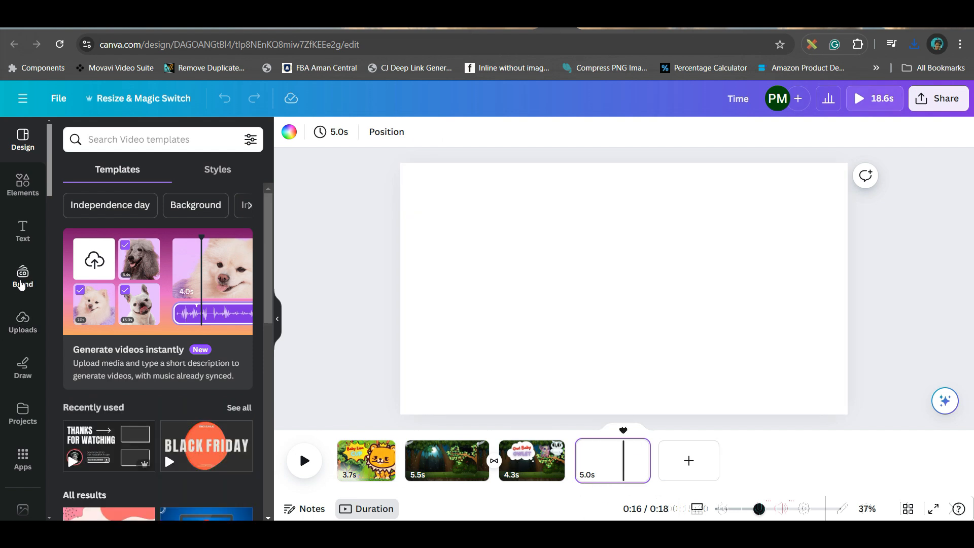
{"action": "left_click", "coordinate": [22, 324]}
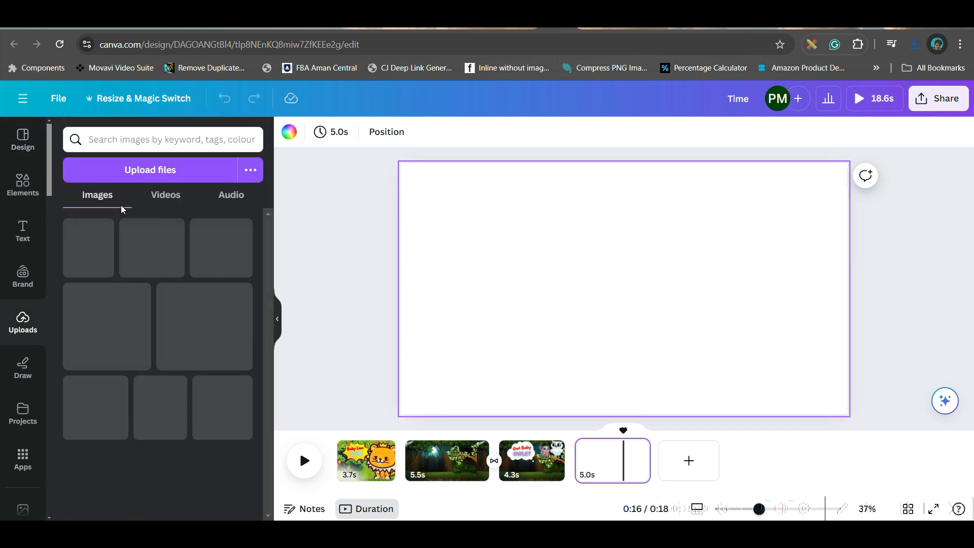
{"action": "left_click", "coordinate": [144, 176]}
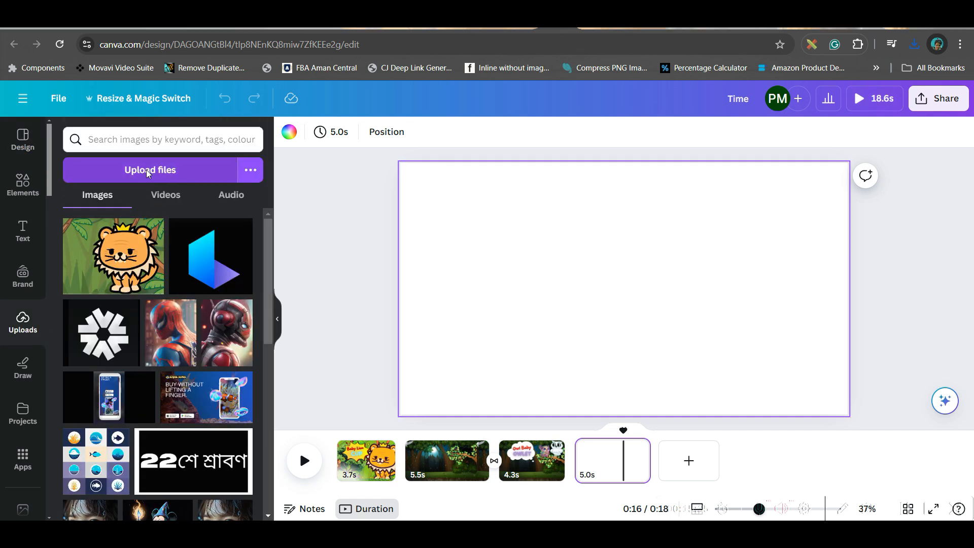
{"action": "left_click", "coordinate": [150, 136]}
{"action": "left_click_drag", "start_coordinate": [149, 136], "coordinate": [307, 290]}
{"action": "left_click", "coordinate": [376, 288]}
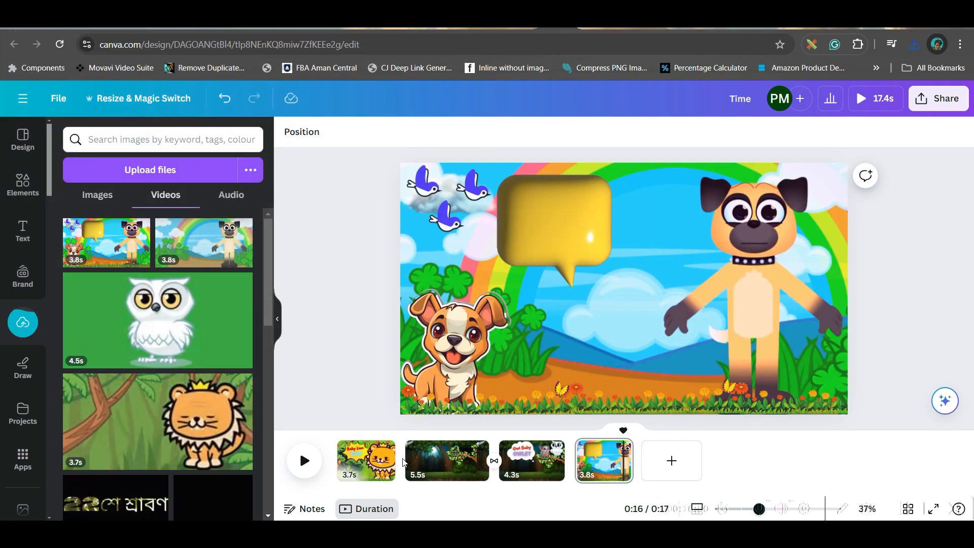
- Apply a Match & Move transition between the Baby Lion page and the second page
{"action": "mouse_move", "coordinate": [402, 460]}
{"action": "left_click", "coordinate": [408, 473]}
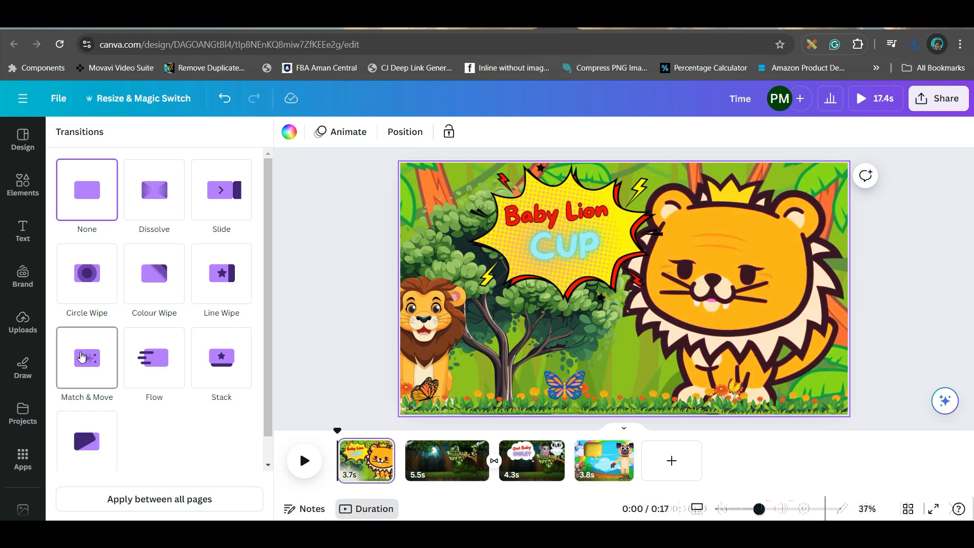
{"action": "left_click", "coordinate": [113, 363]}
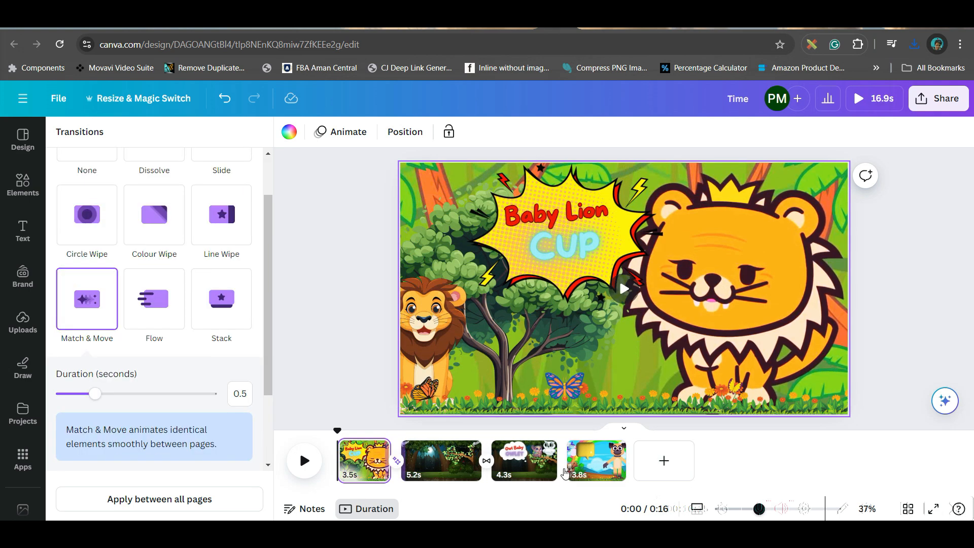
- Apply a Dissolve transition between the Owl Baby page and the dog page, and add a blank page at the end
{"action": "left_click", "coordinate": [569, 473]}
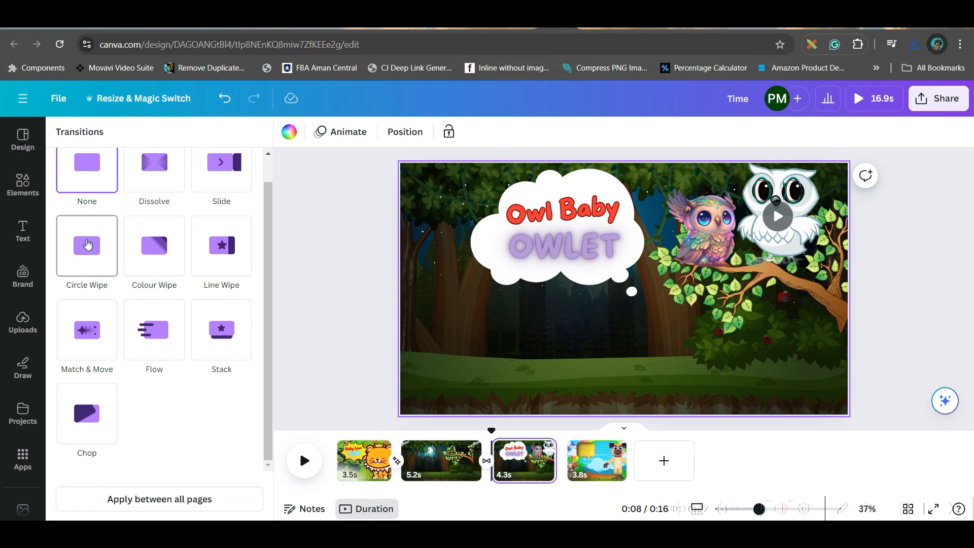
{"action": "left_click", "coordinate": [156, 172]}
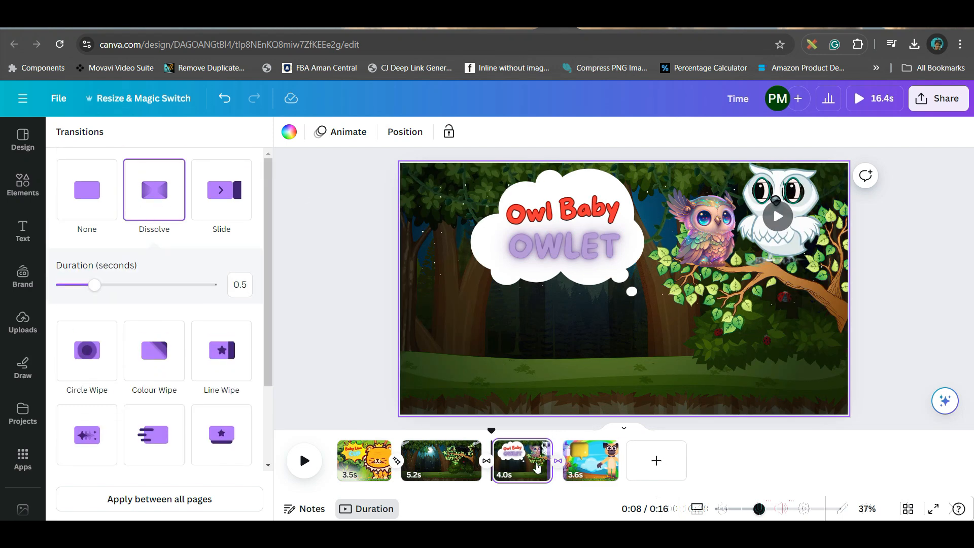
{"action": "left_click", "coordinate": [656, 460]}
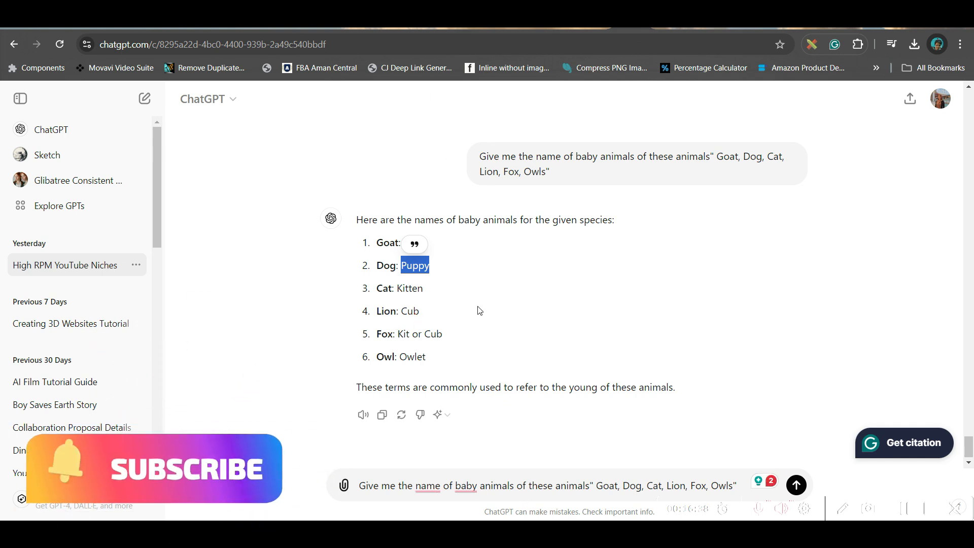
- Switch to Adobe Express, return to editing the dog animation, and replace its character with Squeaky from the Animals category
{"action": "left_click", "coordinate": [741, 27]}
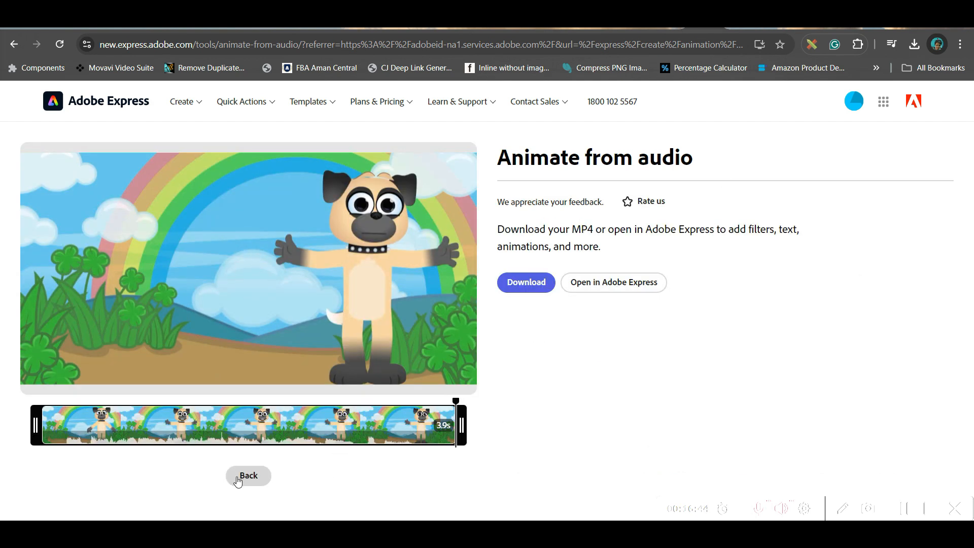
{"action": "left_click", "coordinate": [247, 476]}
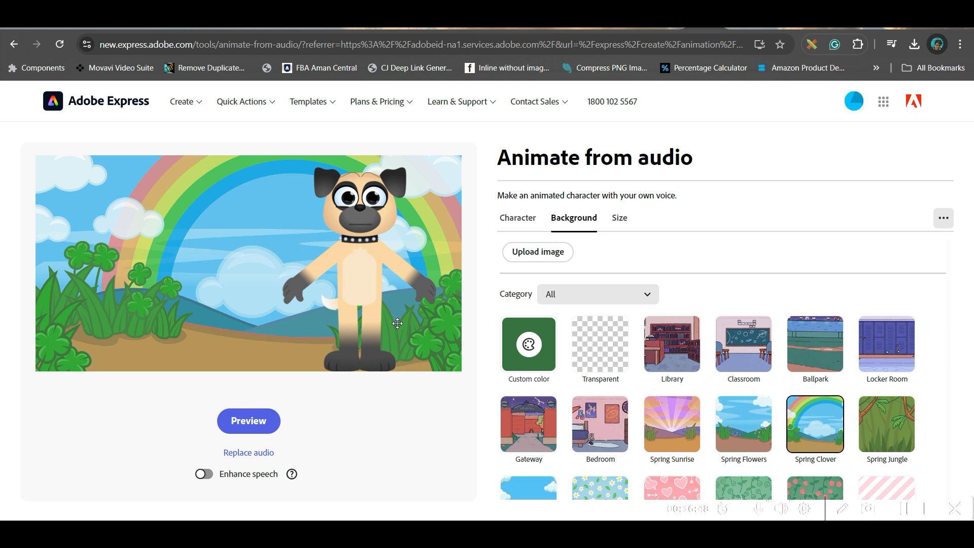
{"action": "scroll", "coordinate": [615, 346], "scroll_direction": "down", "scroll_amount": 10}
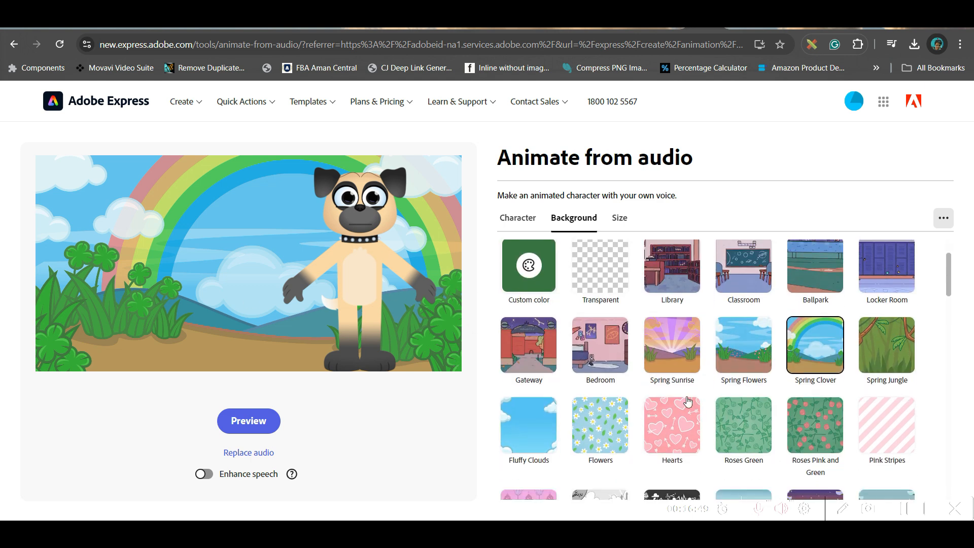
{"action": "left_click", "coordinate": [519, 219]}
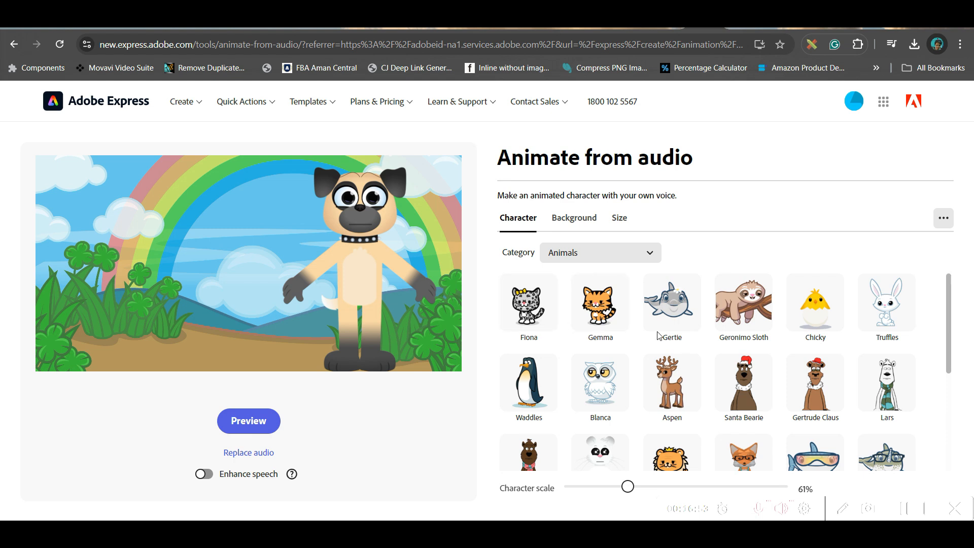
{"action": "scroll", "coordinate": [665, 340], "scroll_direction": "down", "scroll_amount": 4}
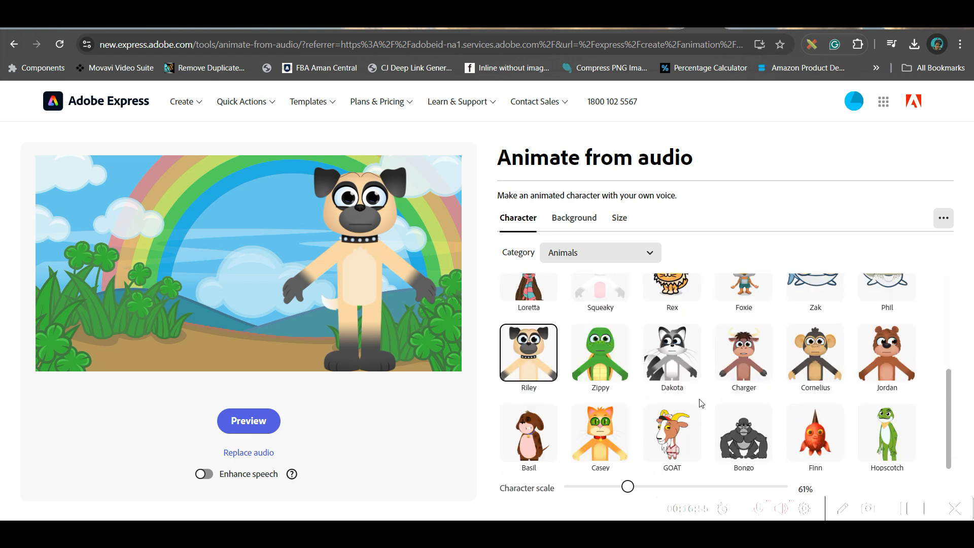
{"action": "scroll", "coordinate": [700, 376], "scroll_direction": "up", "scroll_amount": 5}
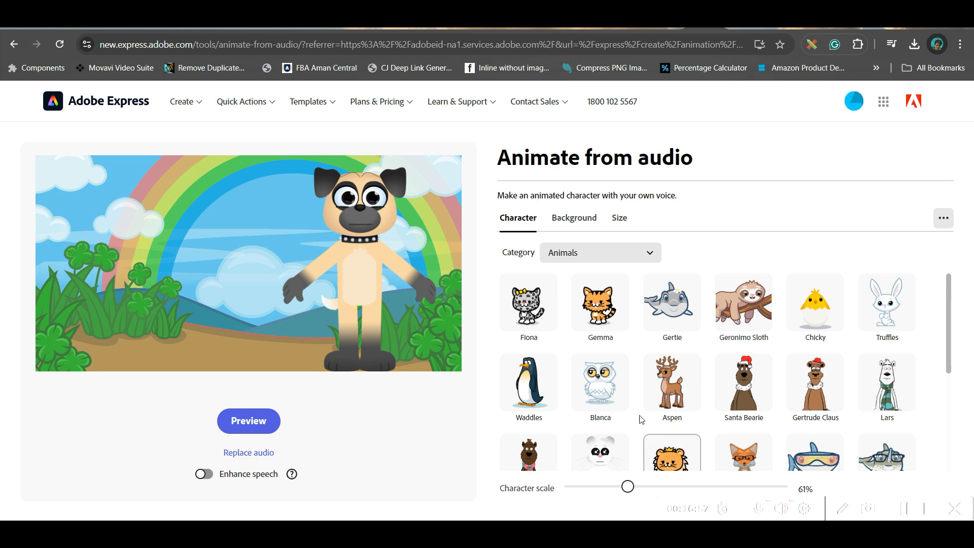
{"action": "scroll", "coordinate": [632, 407], "scroll_direction": "down", "scroll_amount": 3}
{"action": "scroll", "coordinate": [604, 365], "scroll_direction": "up", "scroll_amount": 3}
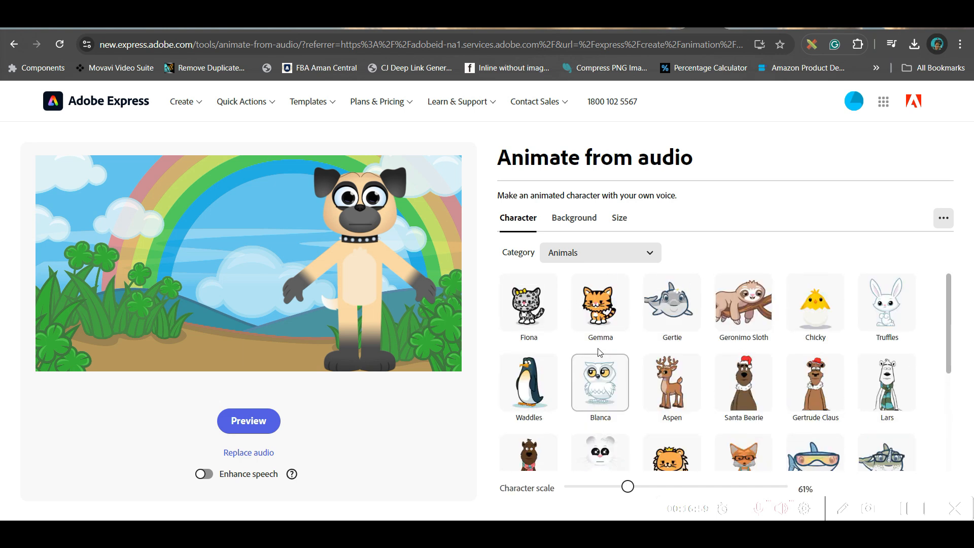
{"action": "scroll", "coordinate": [560, 345], "scroll_direction": "down", "scroll_amount": 2}
{"action": "left_click", "coordinate": [600, 396]}
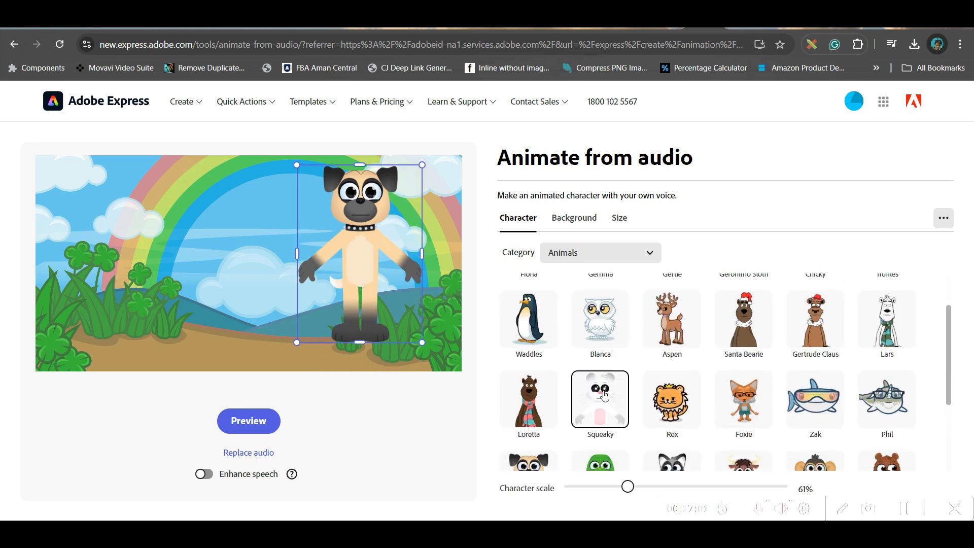
- Set the Bookshelf background and enlarge Squeaky to nearly the full scene height, standing on the scene's right side
{"action": "left_click_drag", "start_coordinate": [375, 269], "coordinate": [388, 291]}
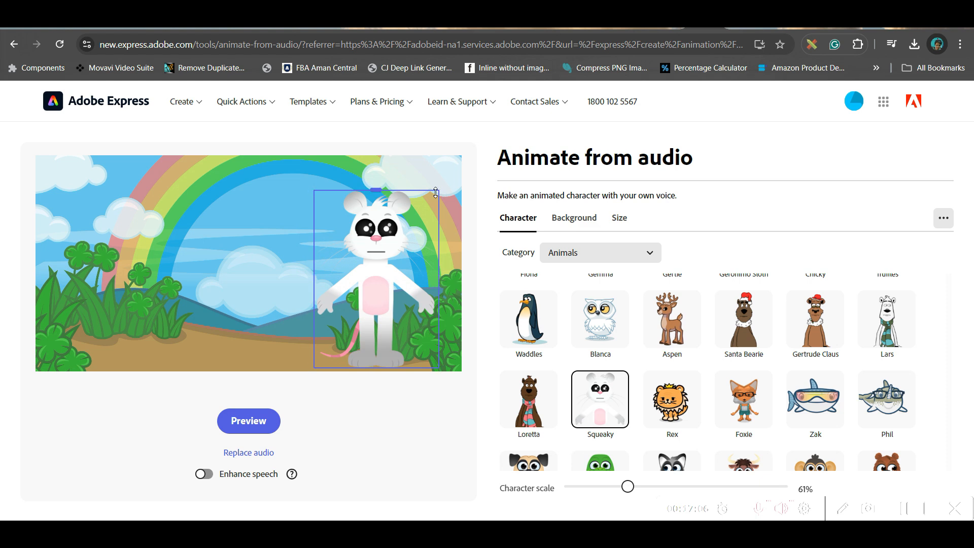
{"action": "left_click_drag", "start_coordinate": [435, 193], "coordinate": [463, 165]}
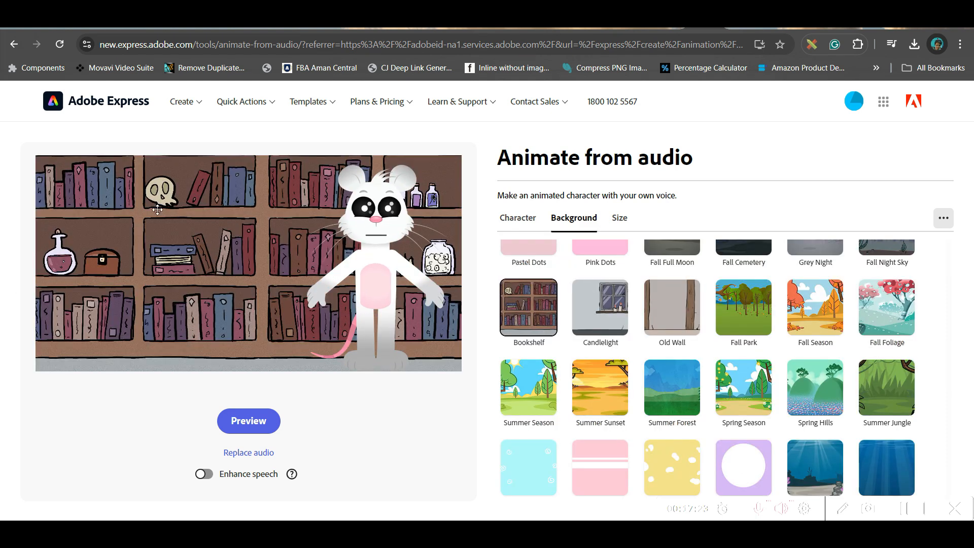
{"action": "left_click_drag", "start_coordinate": [452, 162], "coordinate": [447, 167]}
{"action": "mouse_move", "coordinate": [381, 229]}
{"action": "left_mouse_down"}
{"action": "mouse_move", "coordinate": [386, 217]}
{"action": "mouse_move", "coordinate": [390, 226]}
{"action": "left_mouse_up"}
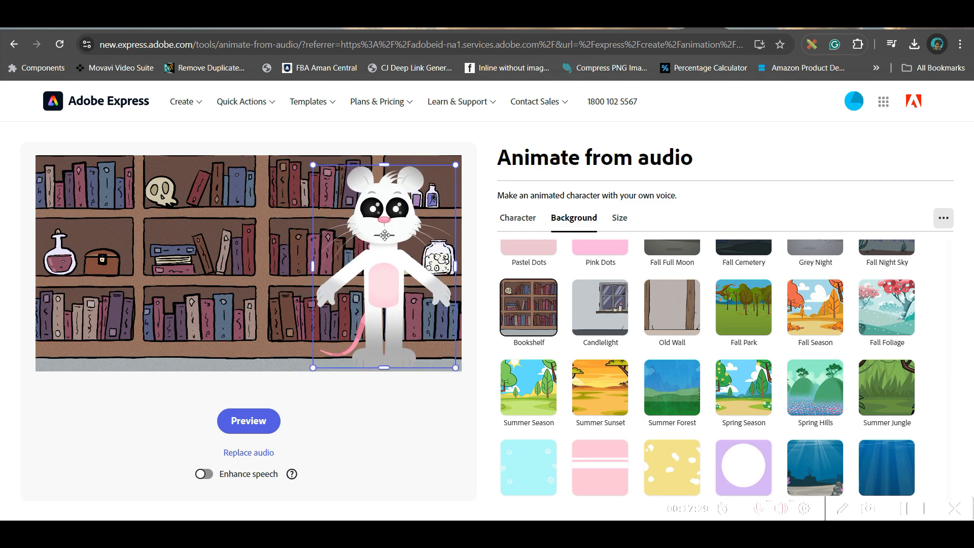
{"action": "left_click_drag", "start_coordinate": [385, 235], "coordinate": [379, 235]}
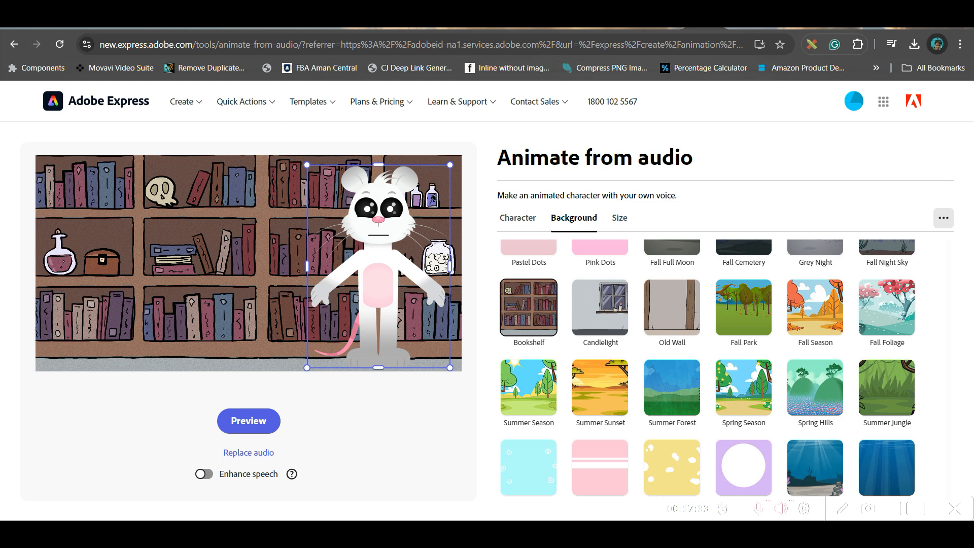
- Switch to ElevenLabs and change the speech text's character to "Cat Cally" and the baby animal's name to "Kitten"
{"action": "left_click", "coordinate": [671, 28]}
{"action": "left_click_drag", "start_coordinate": [391, 276], "coordinate": [442, 276]}
{"action": "type", "text": "Cat Cally"}
{"action": "double_click", "coordinate": [617, 274]}
{"action": "type", "text": "Kitten"}
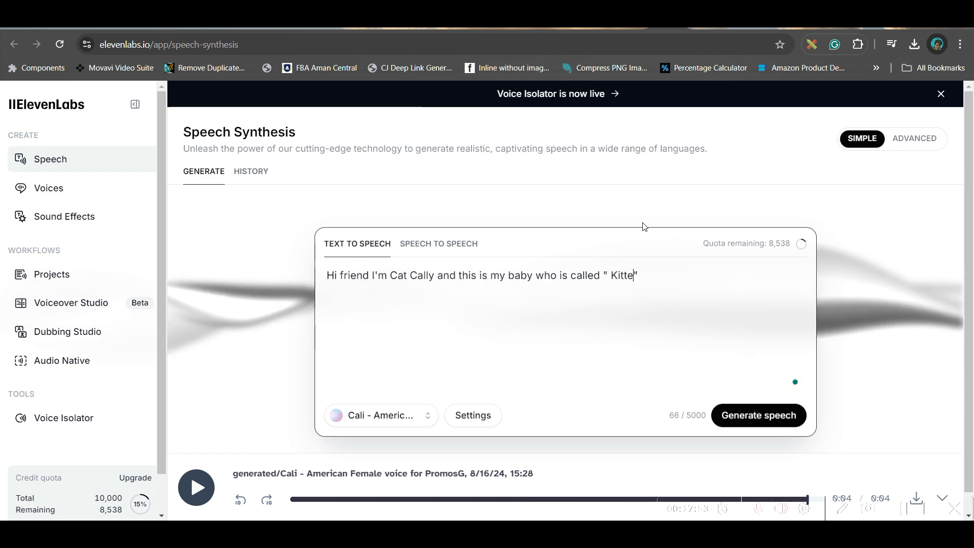
- Change the speech voice to Alice and generate the Cat Cally speech
{"action": "left_click", "coordinate": [355, 415]}
{"action": "left_click", "coordinate": [772, 425]}
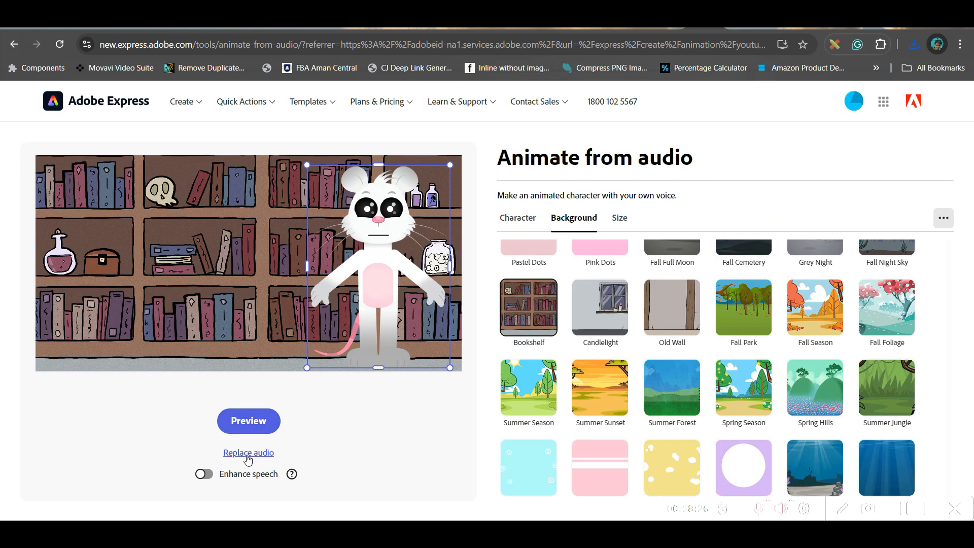
- Switch to Adobe Express and replace Squeaky's audio with the downloaded file ElevenLabs_2024-08-16T10_14_37_Alice_pre_s50_sb75_se0_b_m2
{"action": "left_click", "coordinate": [248, 453]}
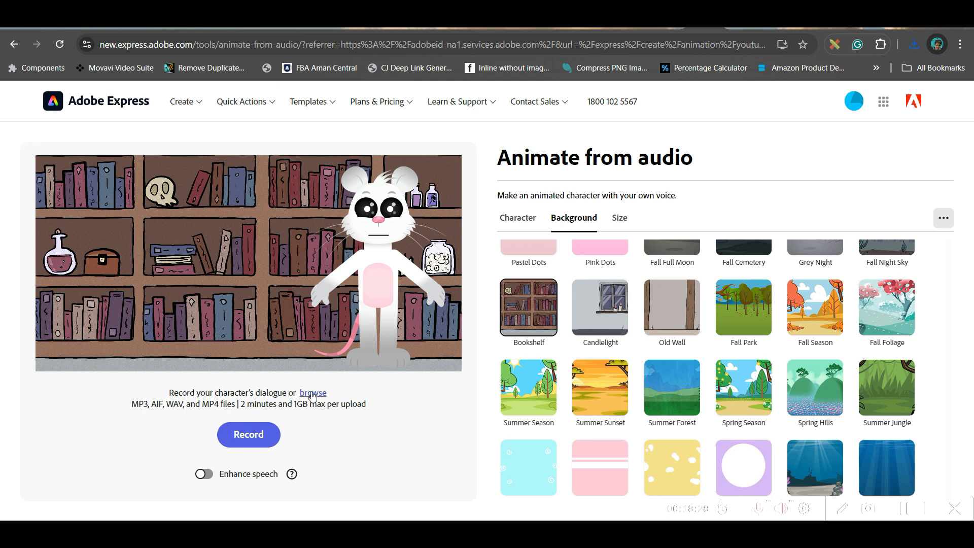
{"action": "left_click", "coordinate": [313, 393]}
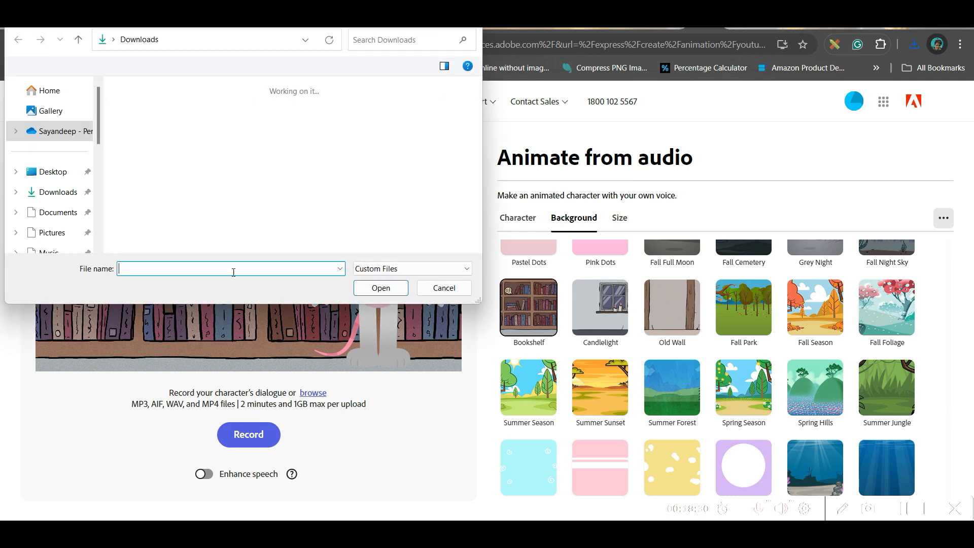
{"action": "left_click", "coordinate": [146, 126]}
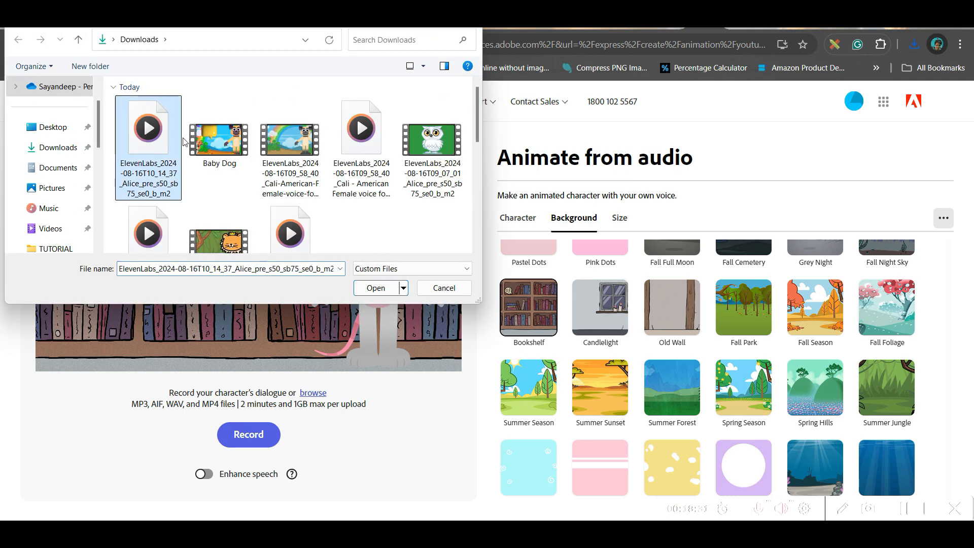
{"action": "left_click", "coordinate": [377, 288]}
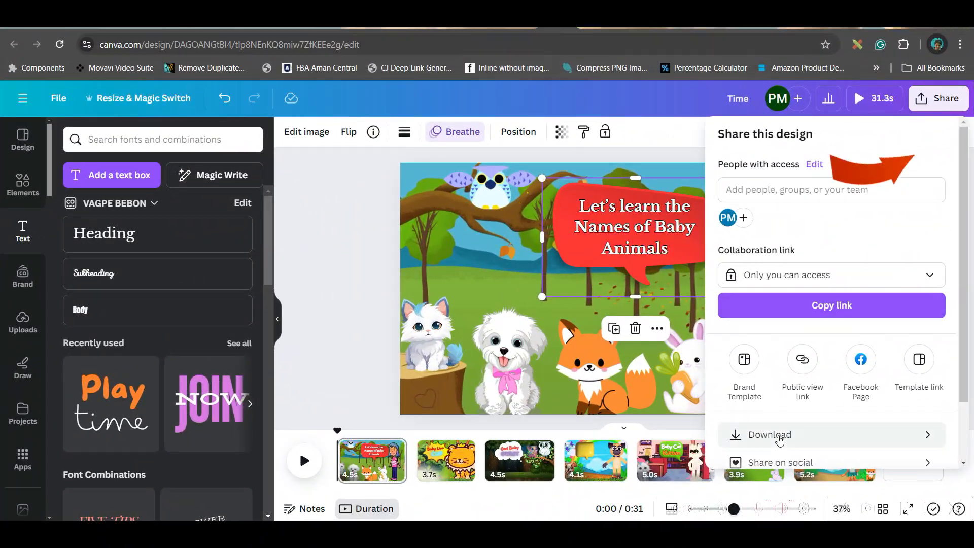
- Switch to the Canva design and configure its download as MP4 Video with all pages (1–7) included
{"action": "left_click", "coordinate": [780, 436]}
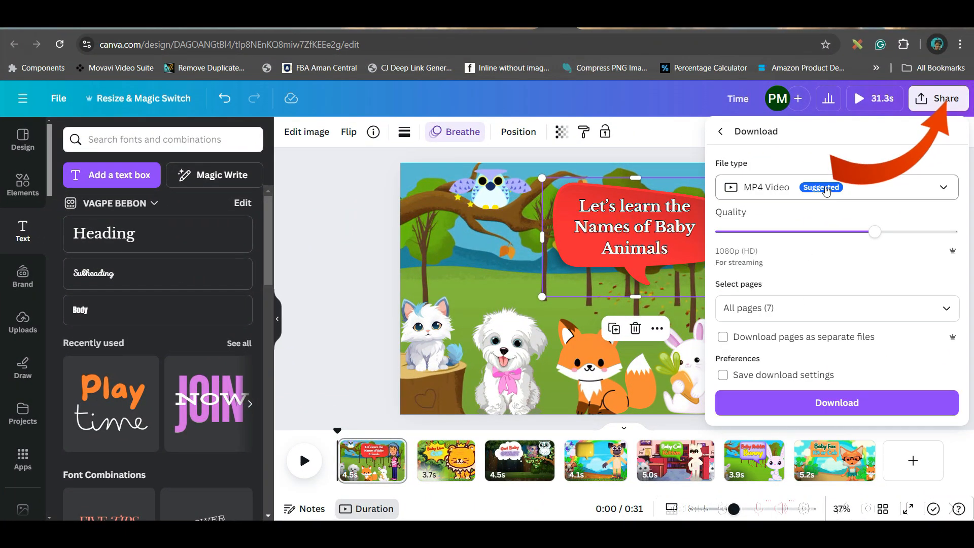
{"action": "left_click", "coordinate": [826, 190]}
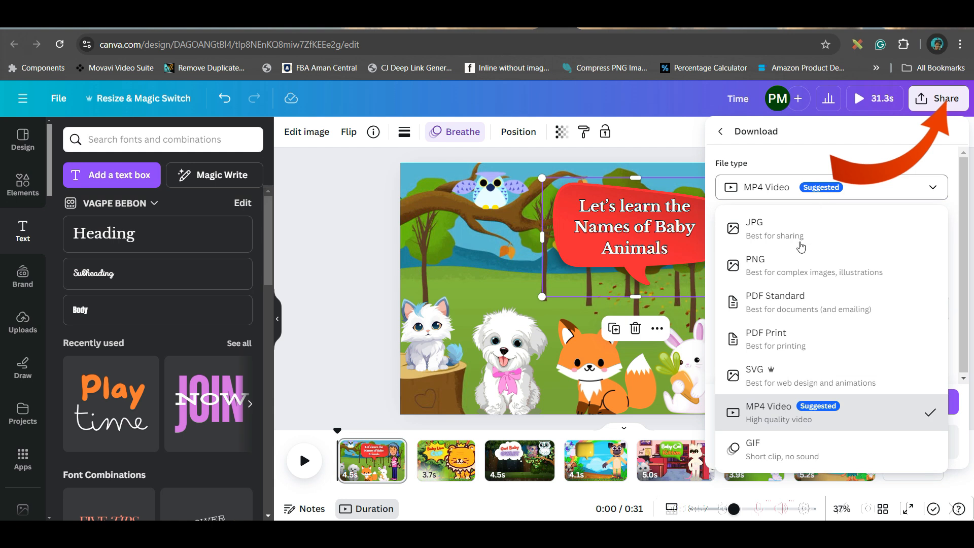
{"action": "left_click", "coordinate": [751, 196]}
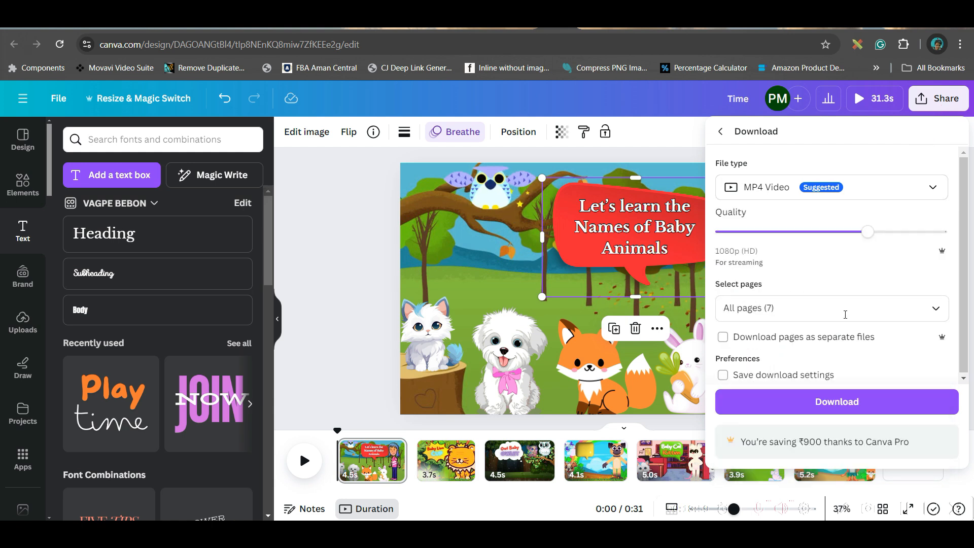
{"action": "left_click", "coordinate": [936, 310]}
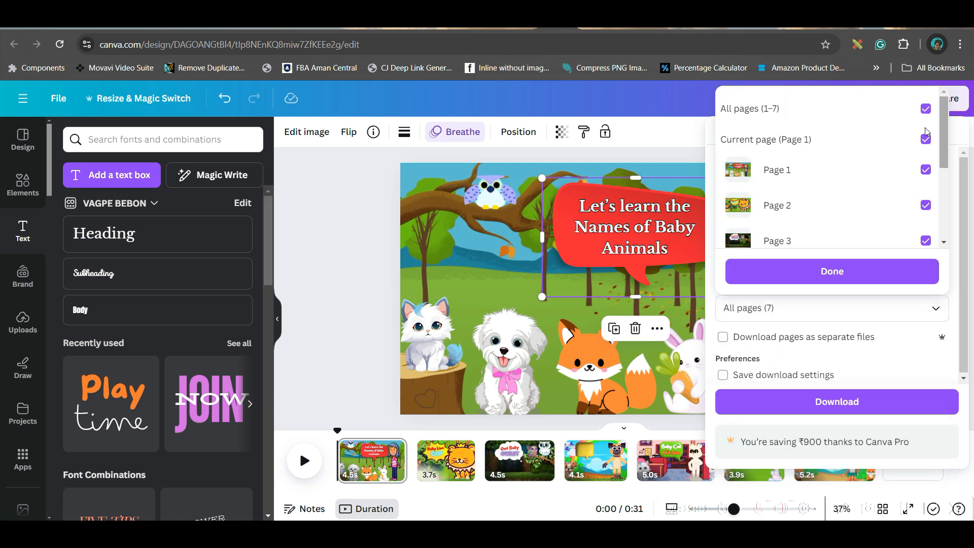
{"action": "left_click", "coordinate": [891, 269]}
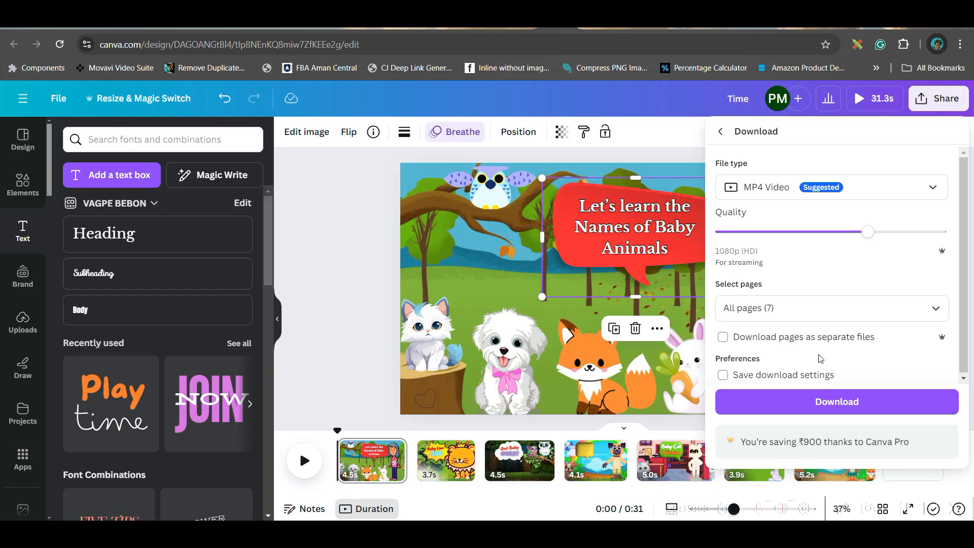